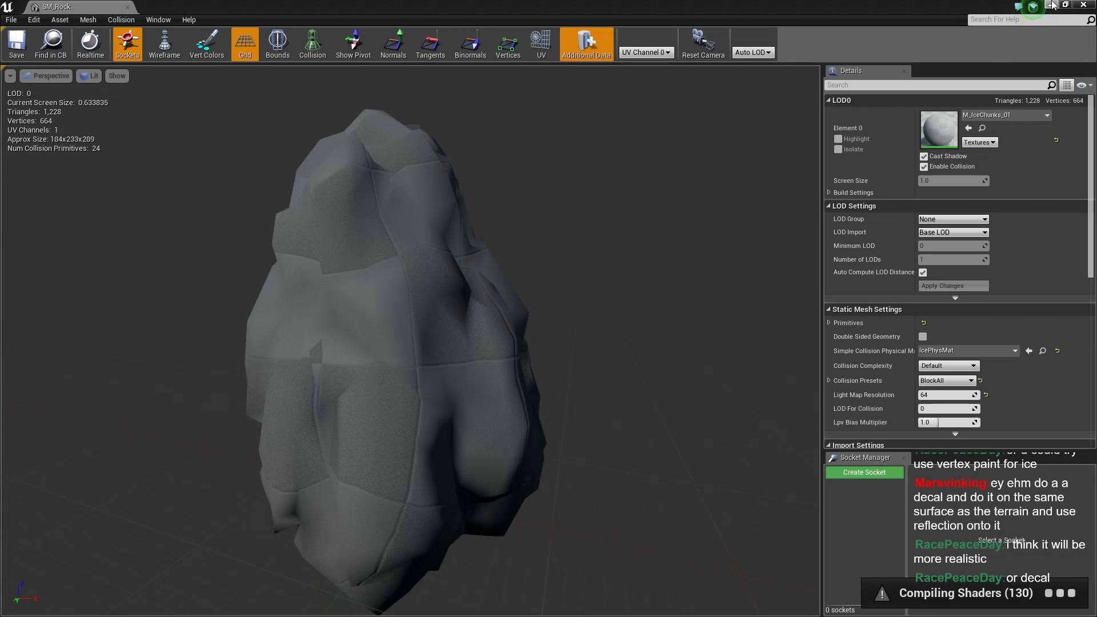
Close the SM_Rock static mesh editor window to return to the Snow_lands level.
{"action": "left_click", "coordinate": [1050, 5]}
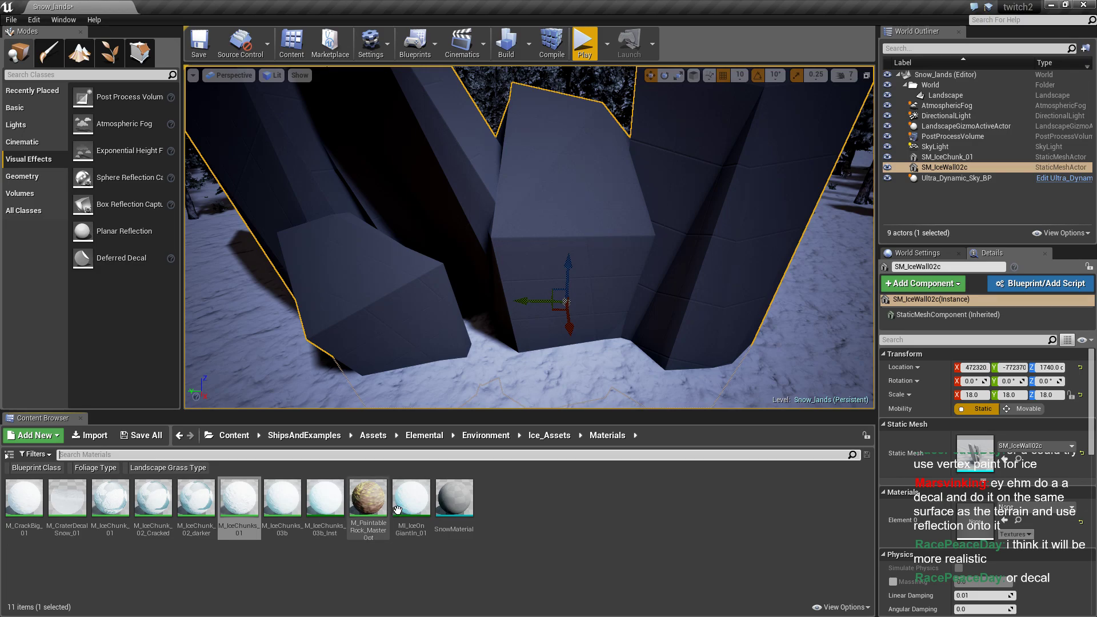
Apply MI_IceOnGiantIn_01 to SM_IceWall02c's Element 0 slot, then pick up the crater decal.
{"action": "left_click_drag", "start_coordinate": [411, 498], "coordinate": [961, 517]}
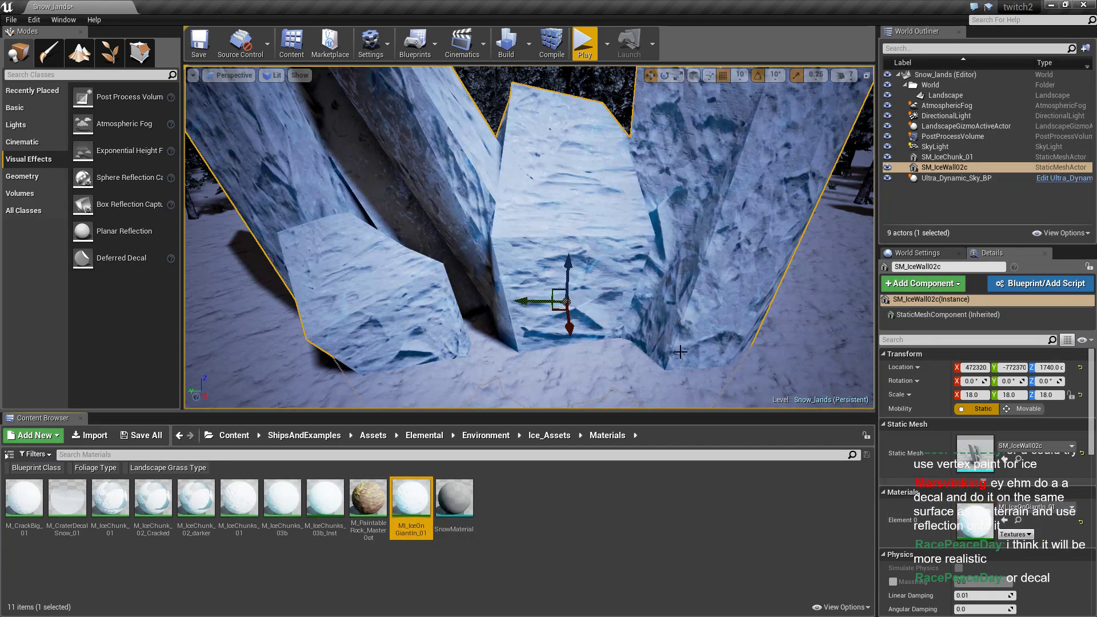
{"action": "right_click_drag", "start_coordinate": [526, 240], "coordinate": [514, 297]}
{"action": "right_click_drag", "start_coordinate": [582, 301], "coordinate": [609, 300]}
{"action": "key", "text": "Escape"}
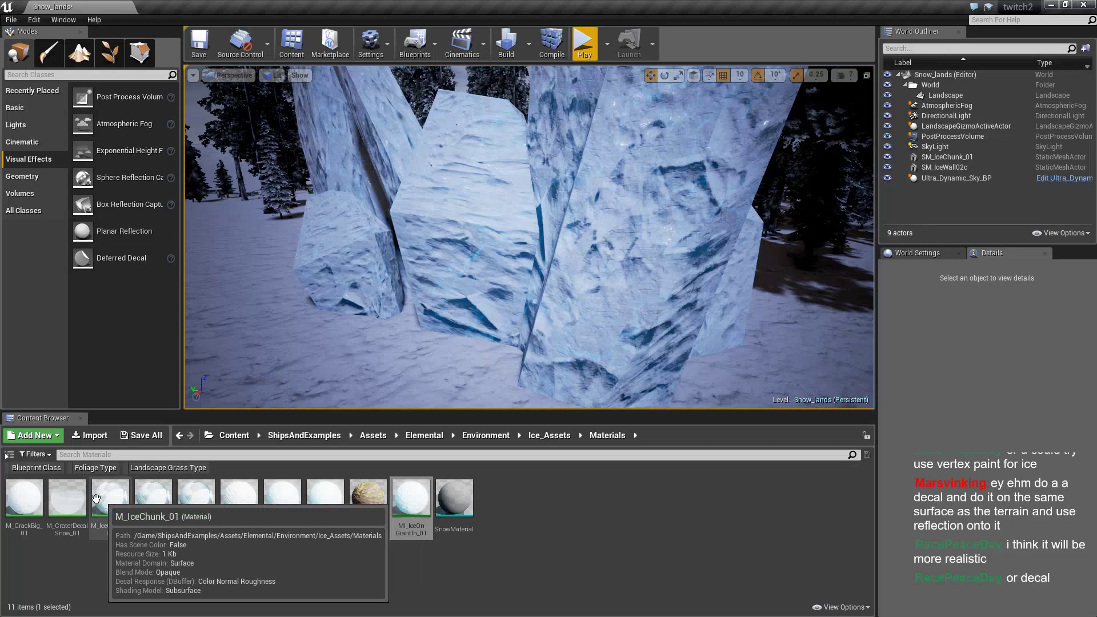
{"action": "mouse_move", "coordinate": [68, 497]}
{"action": "left_mouse_down"}
{"action": "mouse_move", "coordinate": [471, 349]}
{"action": "mouse_move", "coordinate": [488, 211]}
{"action": "mouse_move", "coordinate": [379, 384]}
{"action": "left_mouse_up"}
Place M_CraterDecalSnow_01 on the snow and scale it to about 7.38 × 3.90 × 3.90.
{"action": "right_click_drag", "start_coordinate": [379, 385], "coordinate": [379, 385]}
{"action": "key", "text": "r"}
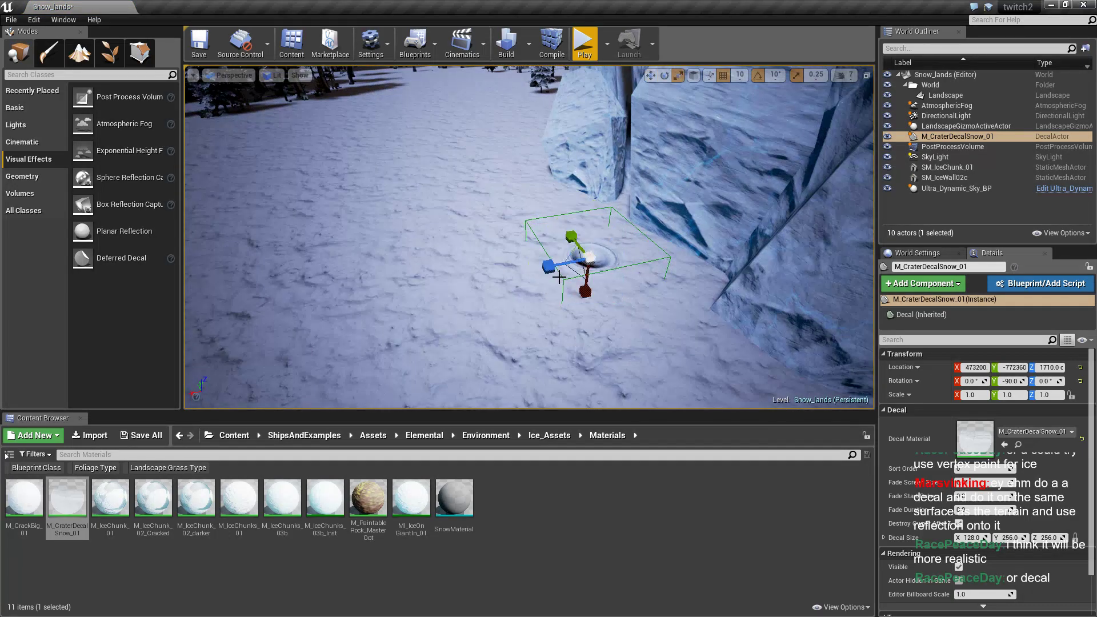
{"action": "mouse_move", "coordinate": [591, 262]}
{"action": "left_mouse_down"}
{"action": "mouse_move", "coordinate": [616, 245]}
{"action": "mouse_move", "coordinate": [537, 319]}
{"action": "left_mouse_up"}
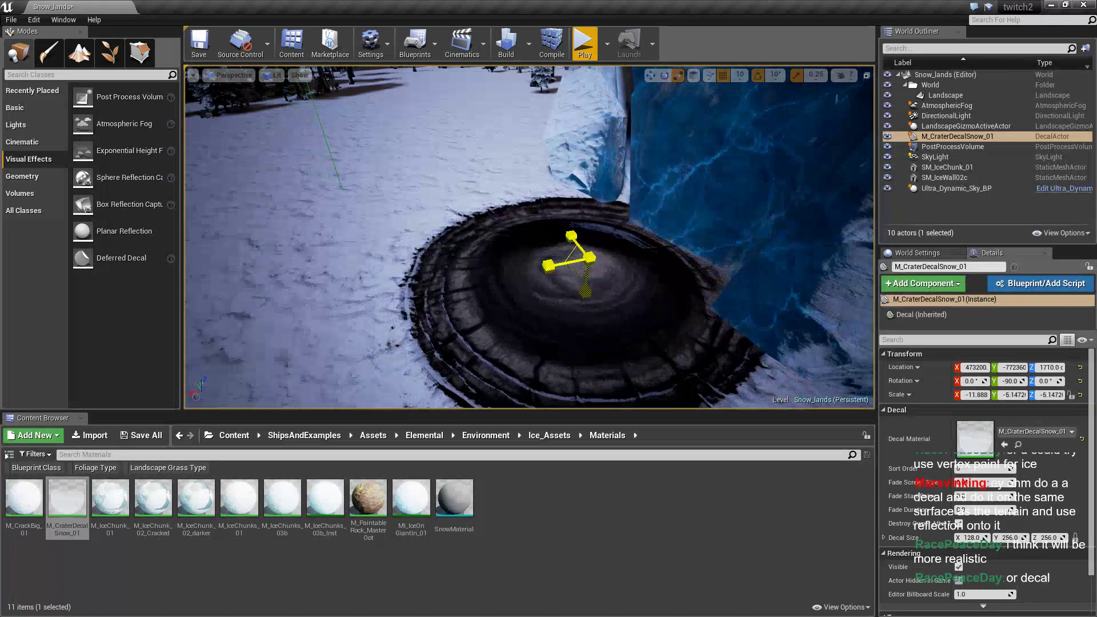
{"action": "left_click_drag", "start_coordinate": [537, 320], "coordinate": [591, 262]}
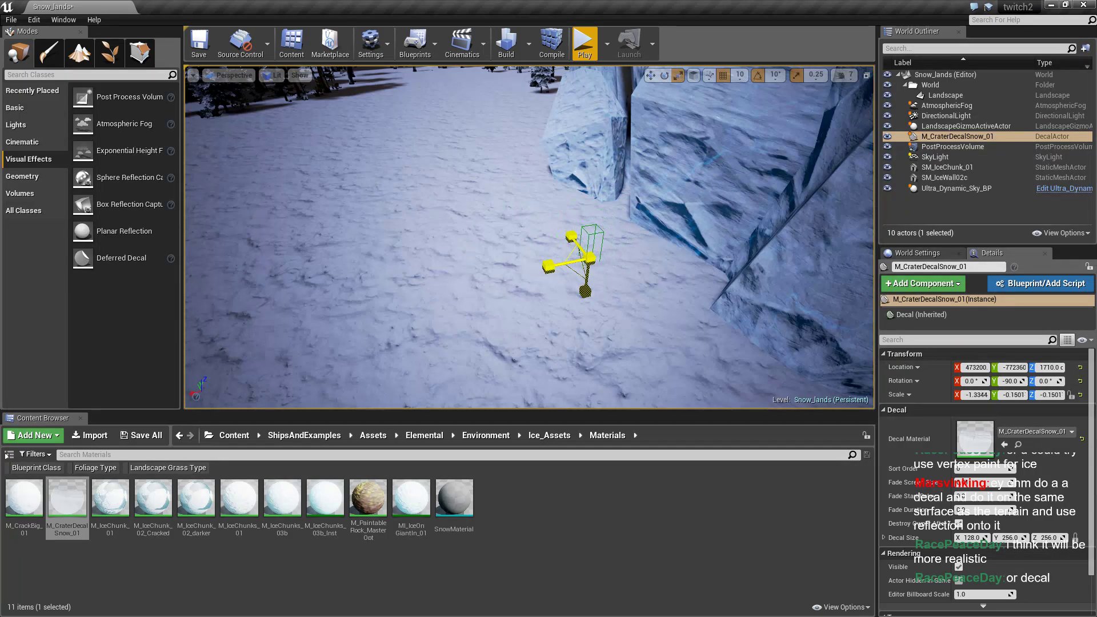
{"action": "mouse_move", "coordinate": [591, 263]}
{"action": "left_mouse_down"}
{"action": "mouse_move", "coordinate": [611, 245]}
{"action": "mouse_move", "coordinate": [588, 256]}
{"action": "left_mouse_up"}
Move the crater decal along X beside the ice wall.
{"action": "key", "text": "w"}
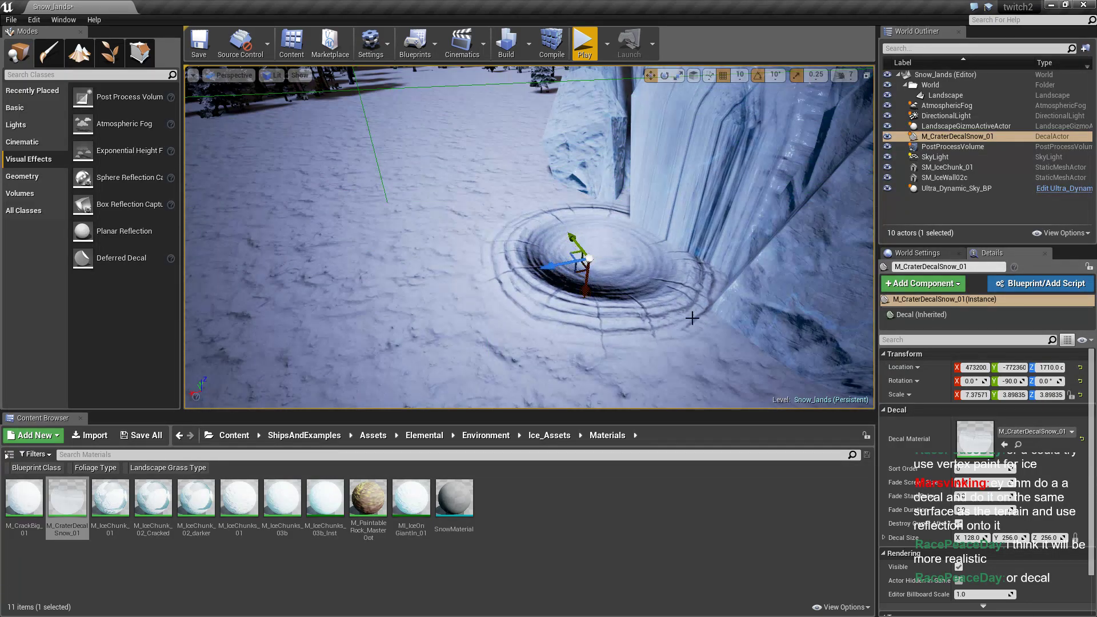
{"action": "key", "text": "e"}
{"action": "key", "text": "w"}
{"action": "left_click_drag", "start_coordinate": [588, 255], "coordinate": [722, 180]}
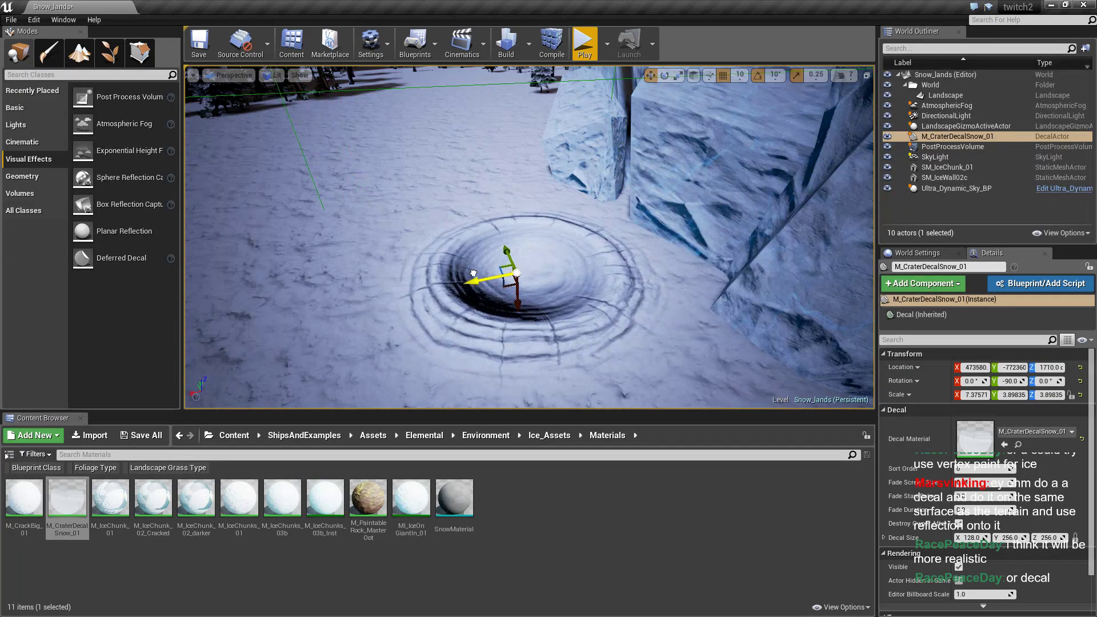
{"action": "left_click", "coordinate": [722, 180]}
Set the ice wall's Phys Material Override to IcePhysMat.
{"action": "scroll", "coordinate": [983, 525], "scroll_direction": "down", "scroll_amount": 5}
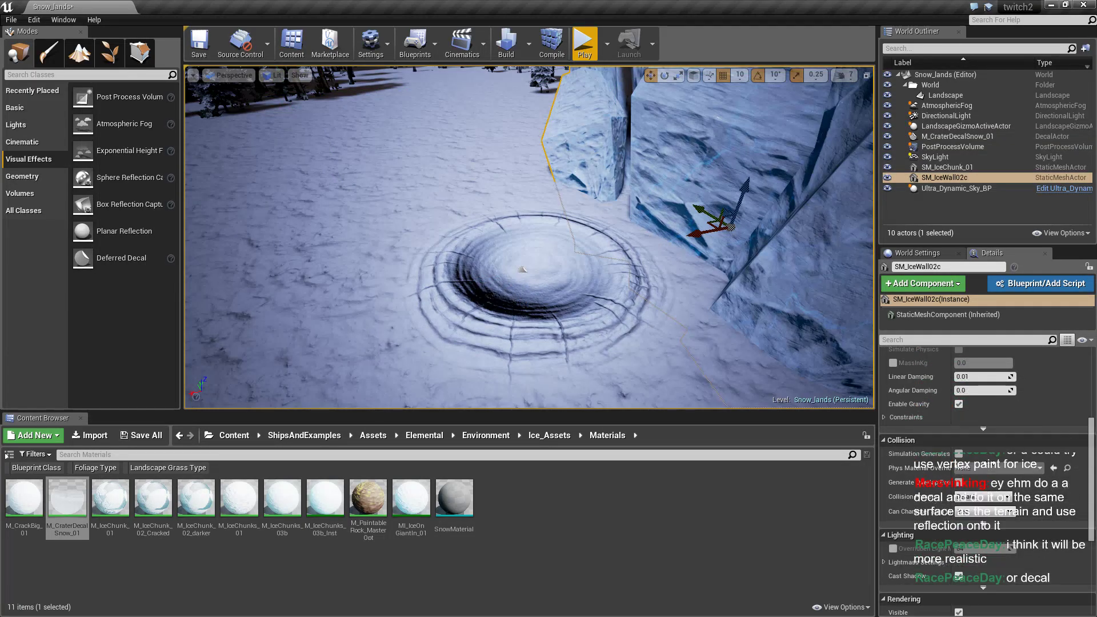
{"action": "scroll", "coordinate": [1006, 416], "scroll_direction": "down", "scroll_amount": 2}
{"action": "left_click", "coordinate": [1007, 414]}
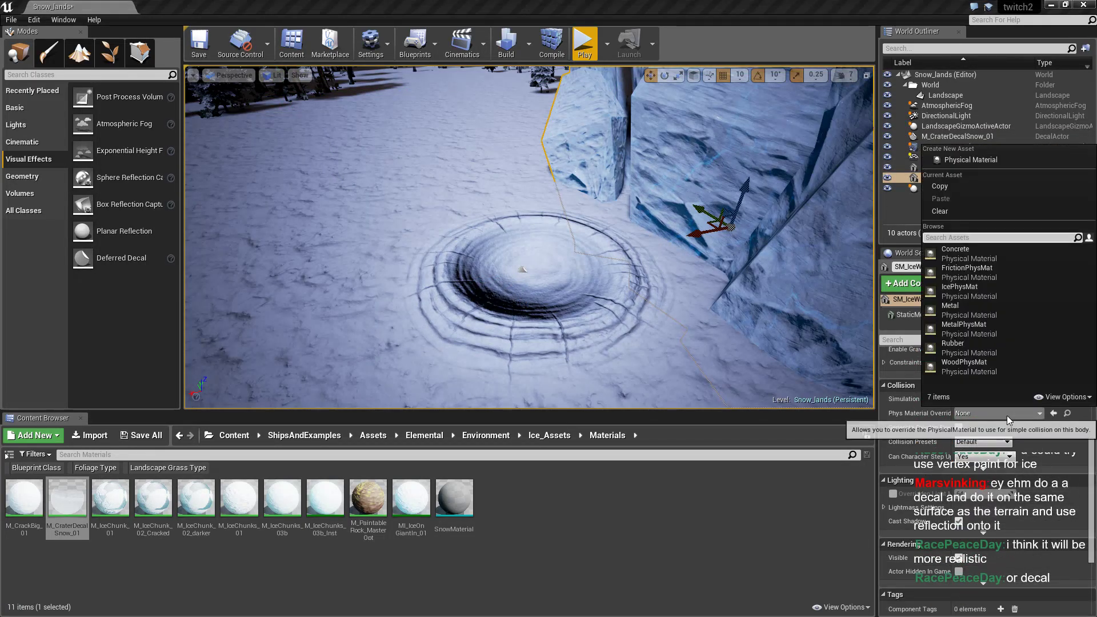
{"action": "left_click", "coordinate": [982, 295]}
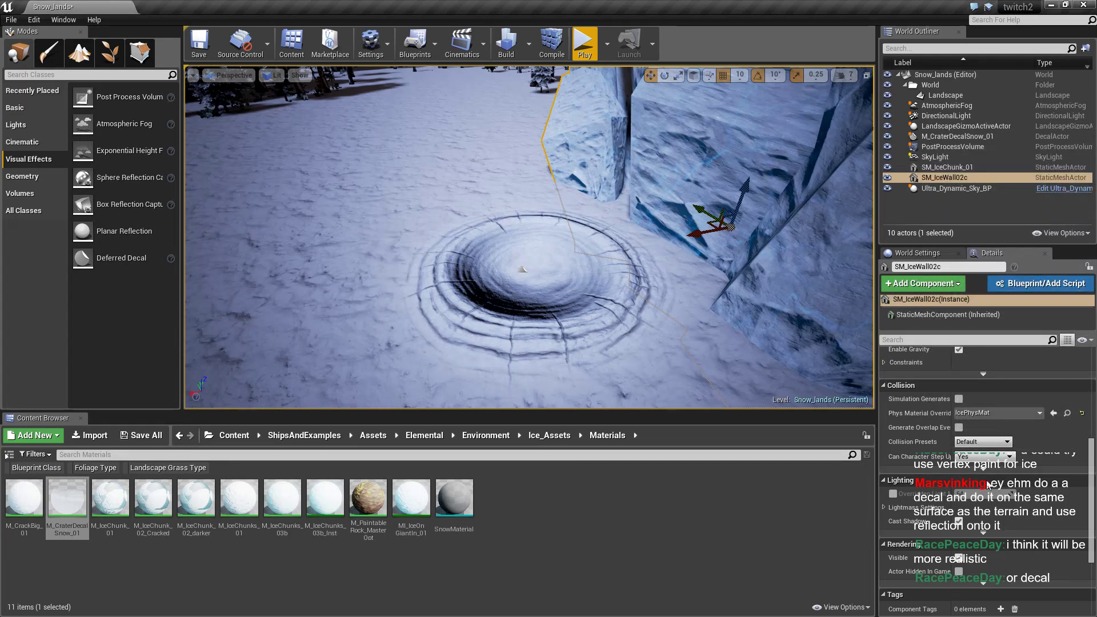
Check the Spawn Collision Handling options, leaving them unchanged.
{"action": "scroll", "coordinate": [975, 463], "scroll_direction": "down", "scroll_amount": 3}
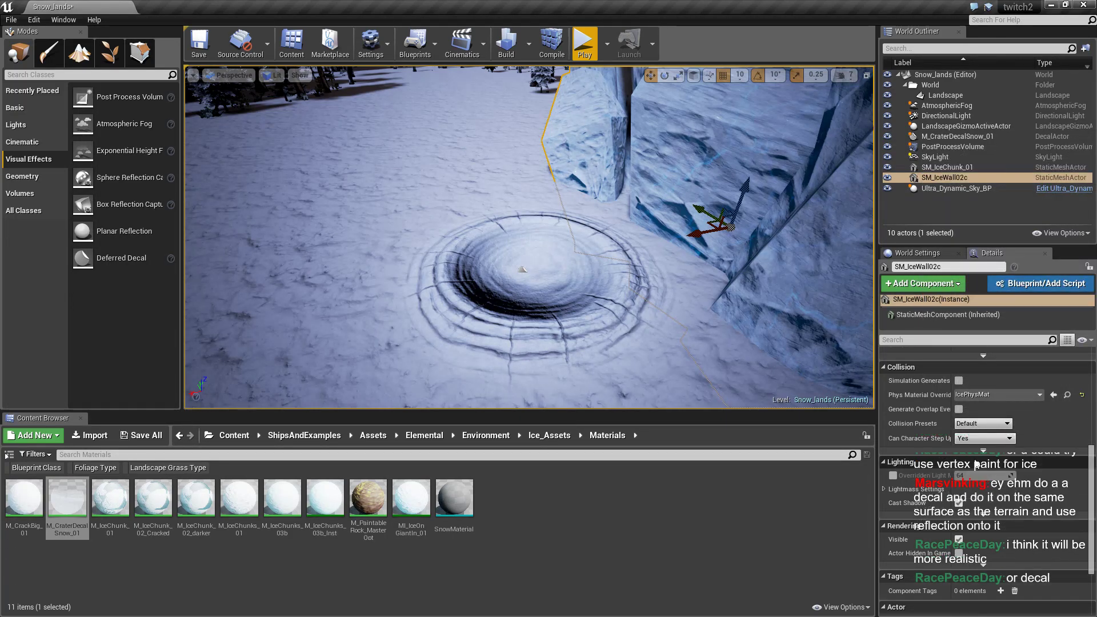
{"action": "scroll", "coordinate": [975, 465], "scroll_direction": "down", "scroll_amount": 1}
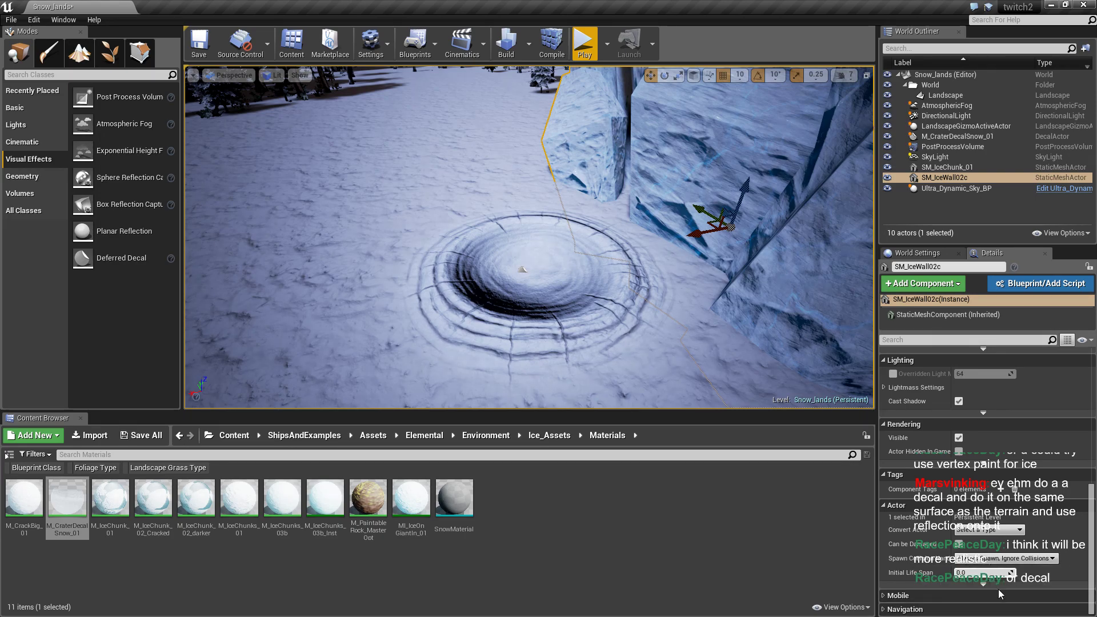
{"action": "left_click", "coordinate": [1013, 559]}
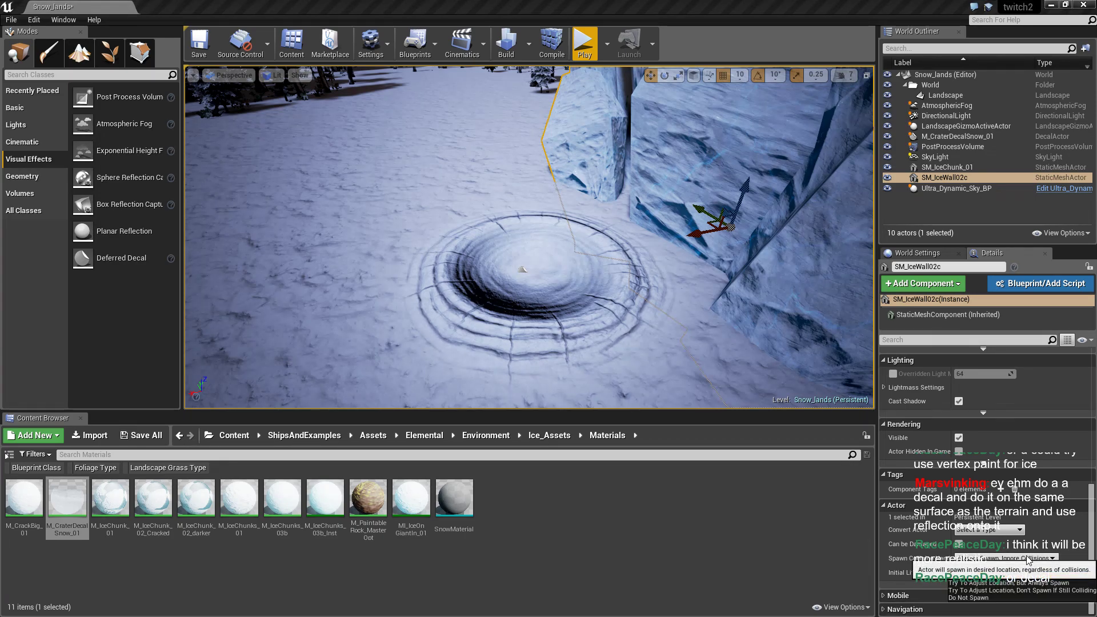
{"action": "left_click", "coordinate": [1028, 560]}
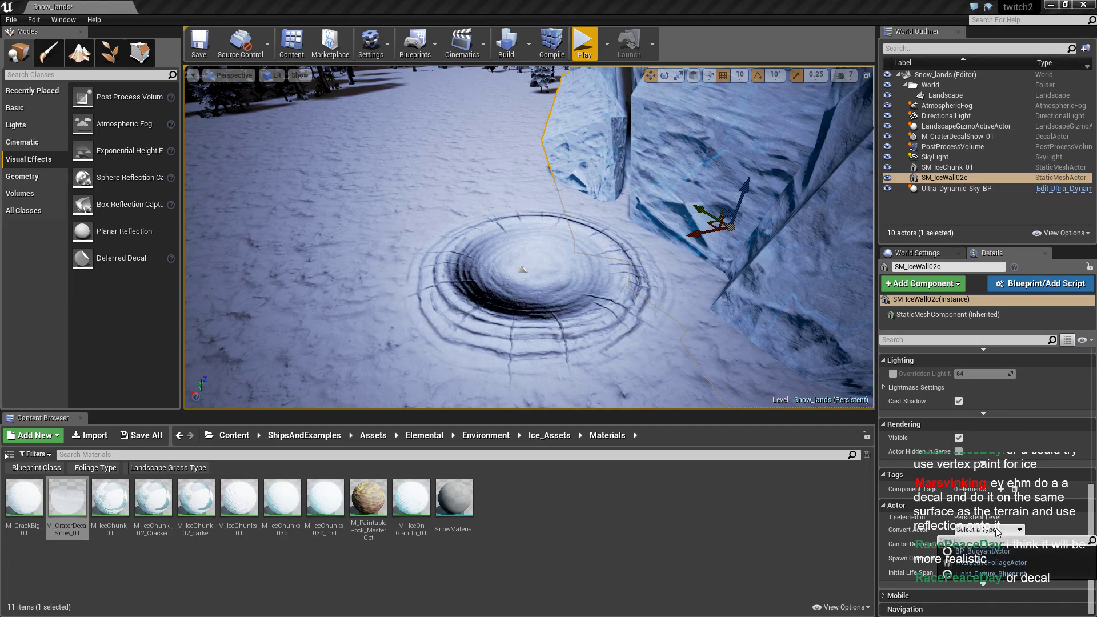
{"action": "scroll", "coordinate": [992, 548], "scroll_direction": "up", "scroll_amount": 1}
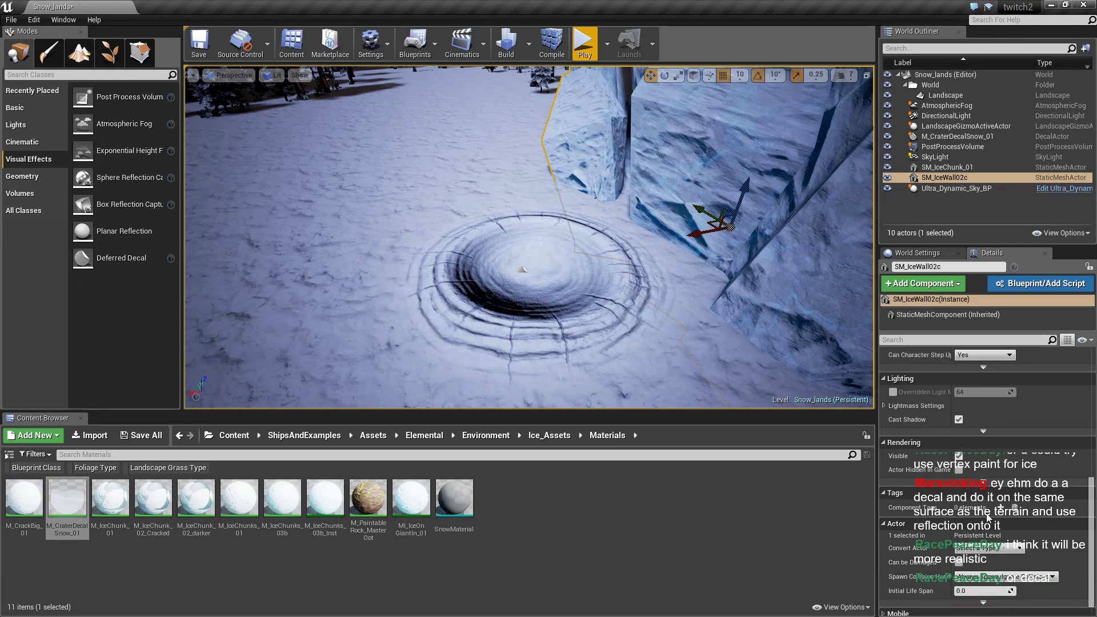
{"action": "scroll", "coordinate": [990, 531], "scroll_direction": "up", "scroll_amount": 1}
{"action": "scroll", "coordinate": [988, 517], "scroll_direction": "up", "scroll_amount": 1}
{"action": "scroll", "coordinate": [983, 514], "scroll_direction": "up", "scroll_amount": 1}
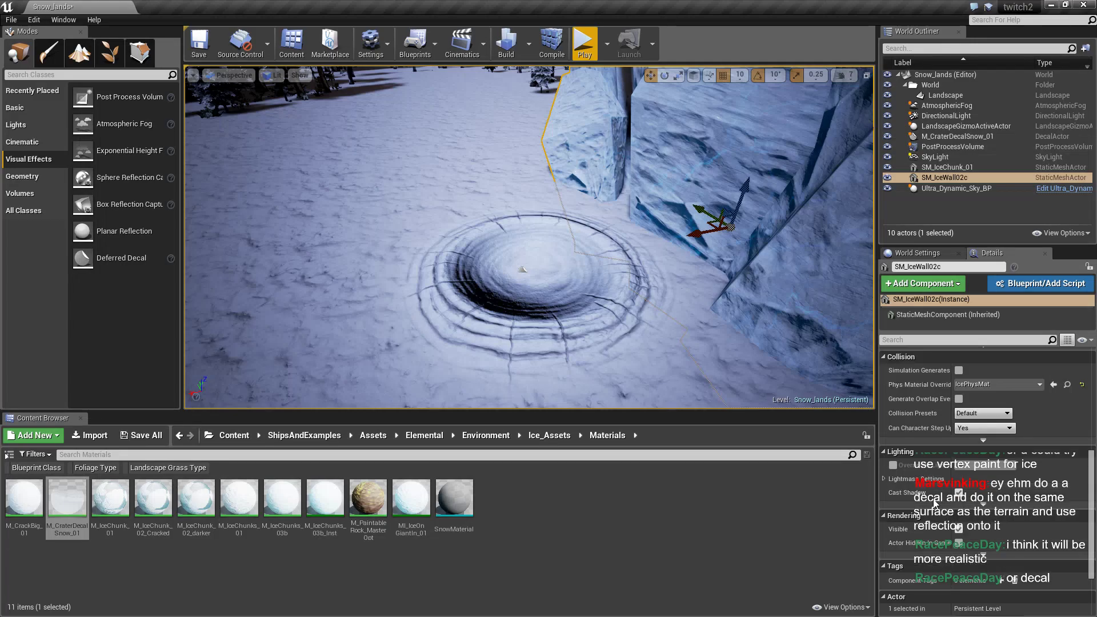
{"action": "scroll", "coordinate": [971, 511], "scroll_direction": "up", "scroll_amount": 2}
{"action": "scroll", "coordinate": [954, 509], "scroll_direction": "up", "scroll_amount": 1}
{"action": "scroll", "coordinate": [940, 505], "scroll_direction": "up", "scroll_amount": 1}
{"action": "scroll", "coordinate": [937, 504], "scroll_direction": "up", "scroll_amount": 3}
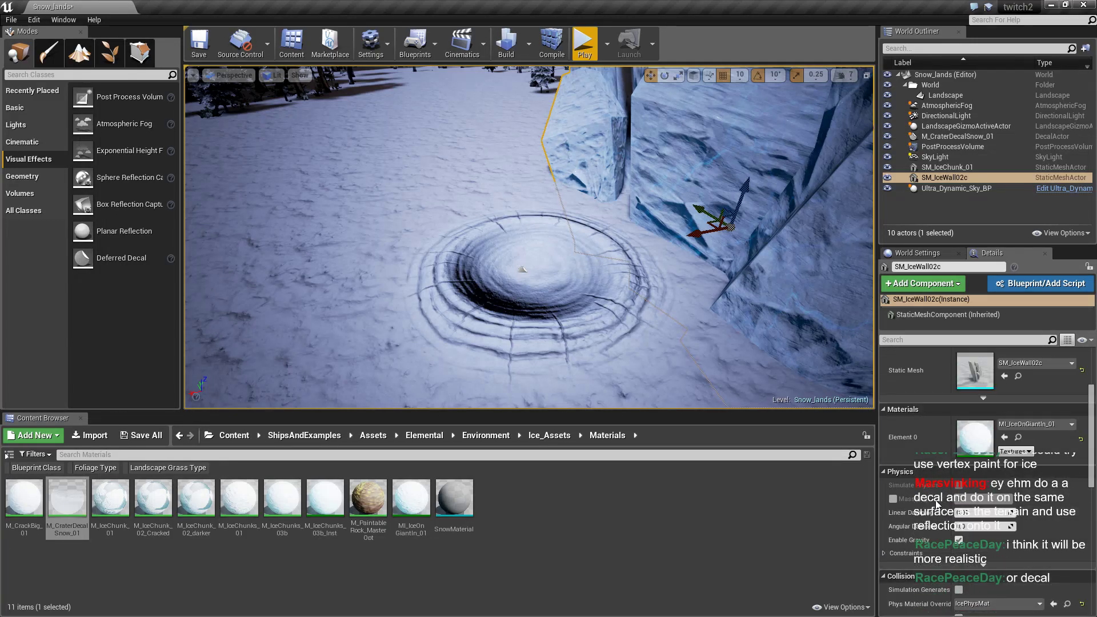
{"action": "scroll", "coordinate": [937, 504], "scroll_direction": "up", "scroll_amount": 3}
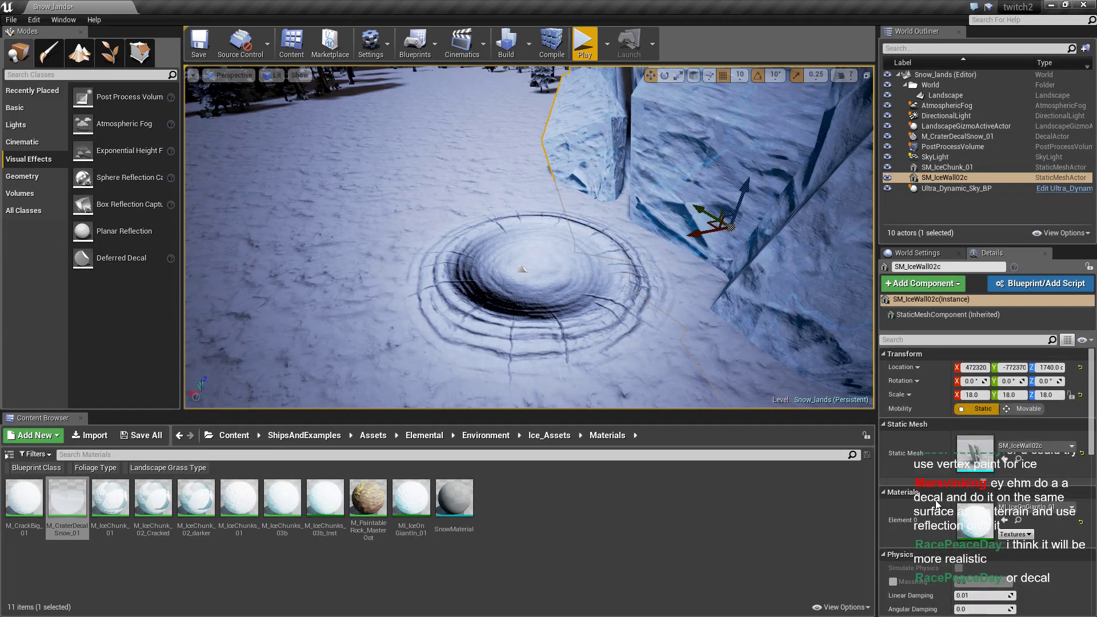
{"action": "right_click_drag", "start_coordinate": [765, 294], "coordinate": [708, 260]}
{"action": "key", "text": "Escape"}
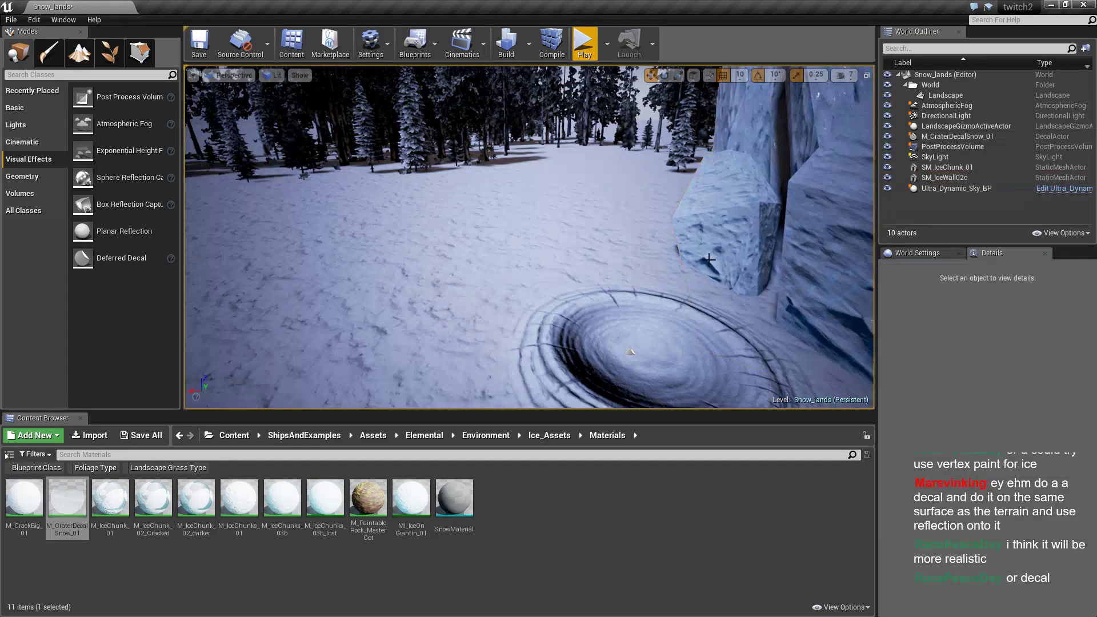
{"action": "left_click", "coordinate": [580, 53]}
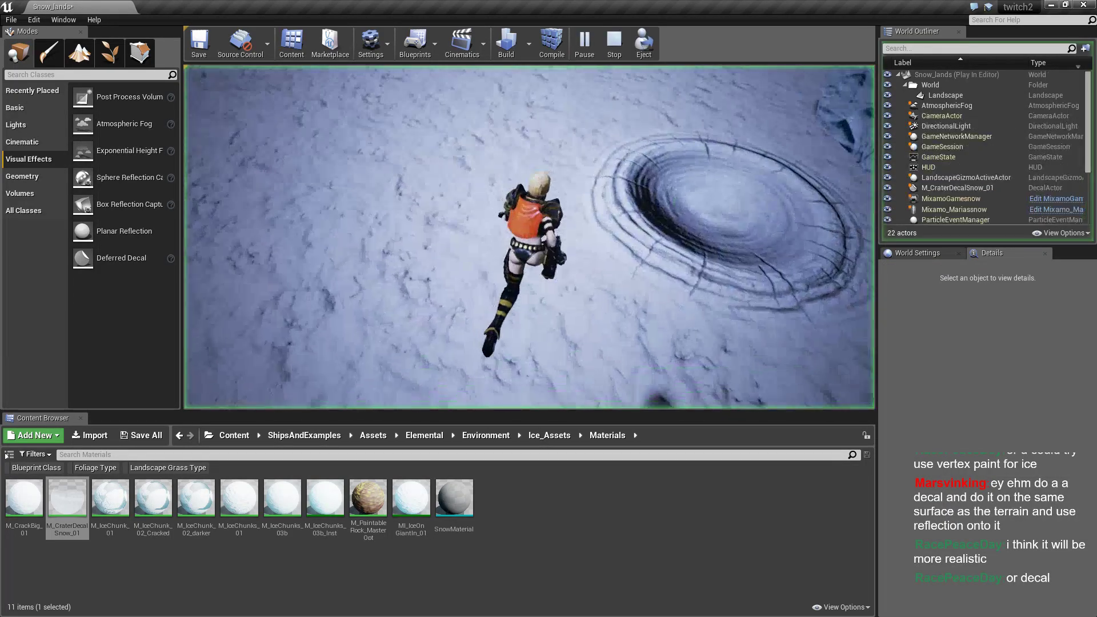
{"action": "key", "text": "w"}
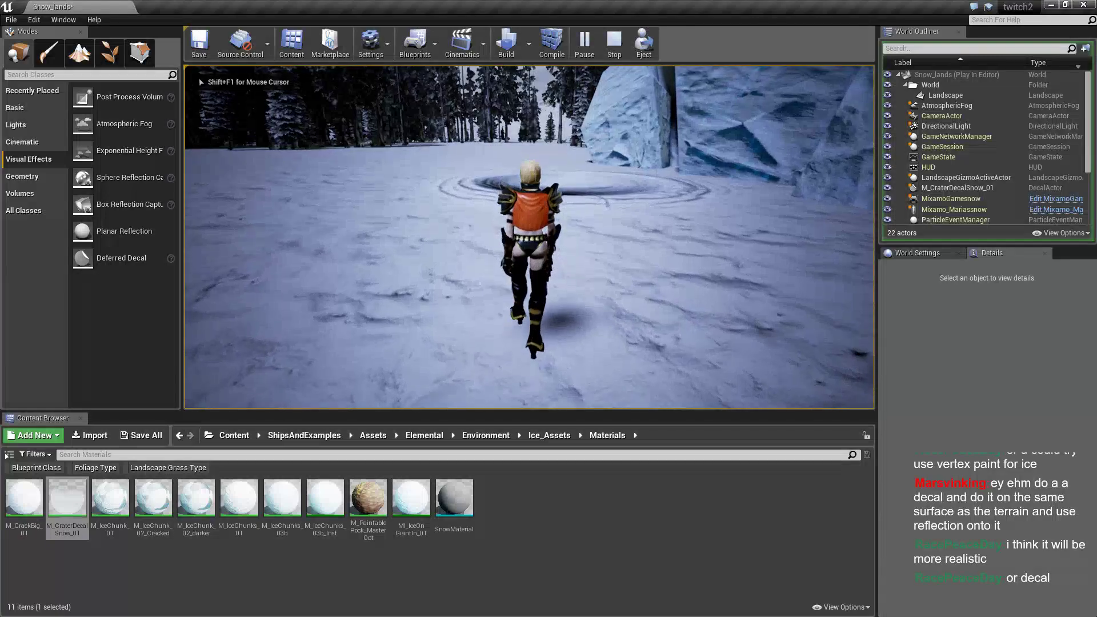
{"action": "key", "text": "w"}
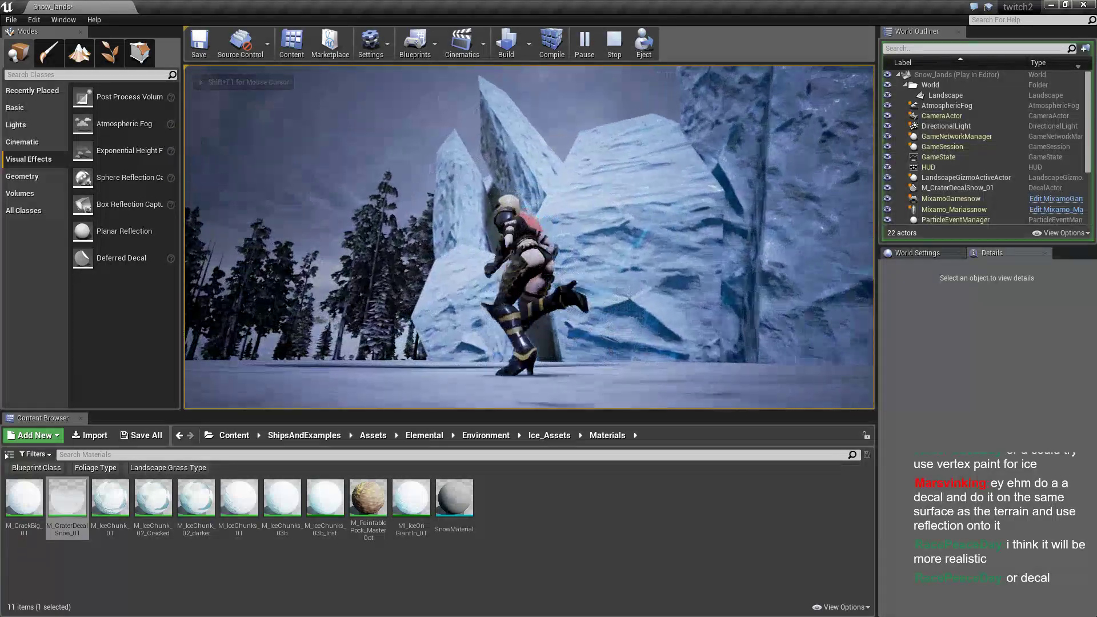
{"action": "key", "text": "w"}
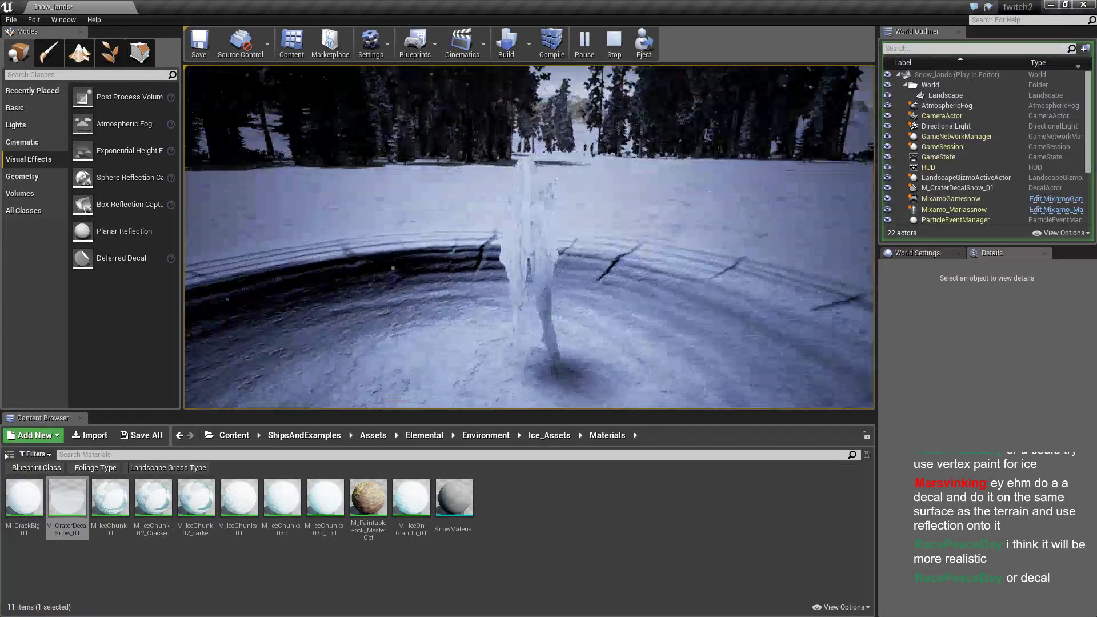
{"action": "key", "text": "Escape"}
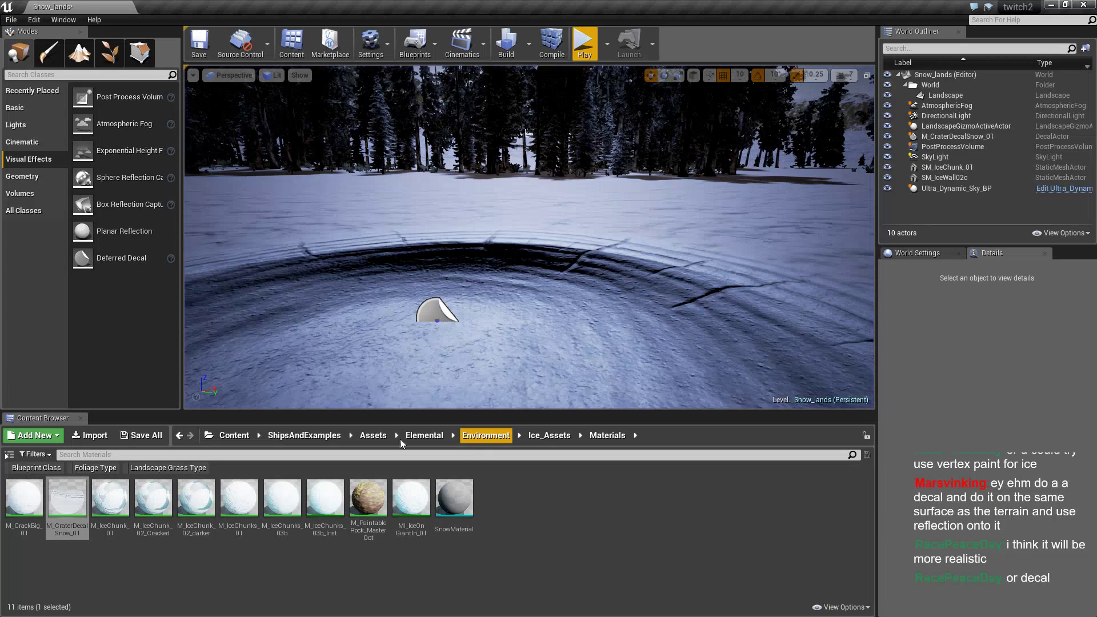
Go to Content > MixamoAnimPack > Mixamo_Maria and open the Mixamo_Mariassnow Blueprint.
{"action": "left_click", "coordinate": [234, 435]}
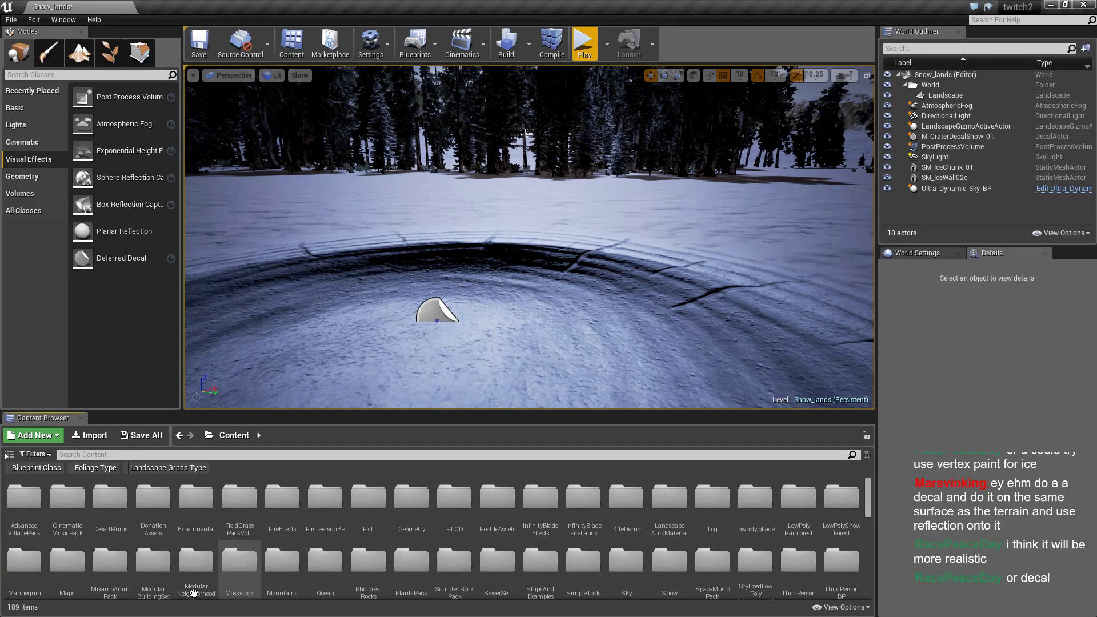
{"action": "scroll", "coordinate": [193, 592], "scroll_direction": "down", "scroll_amount": 1}
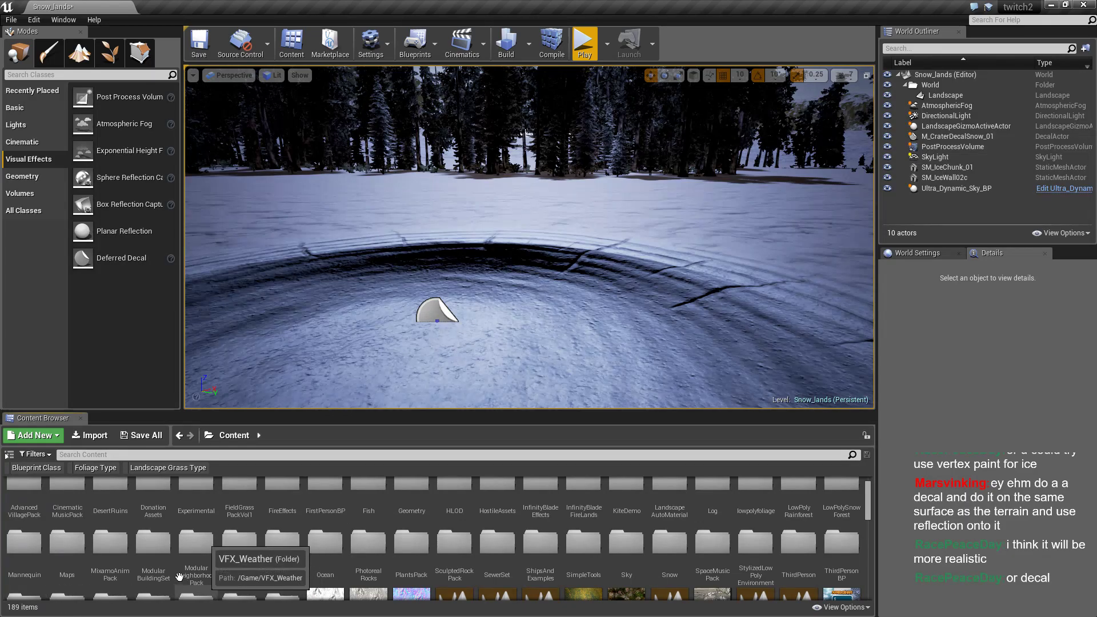
{"action": "double_click", "coordinate": [111, 546]}
{"action": "double_click", "coordinate": [412, 514]}
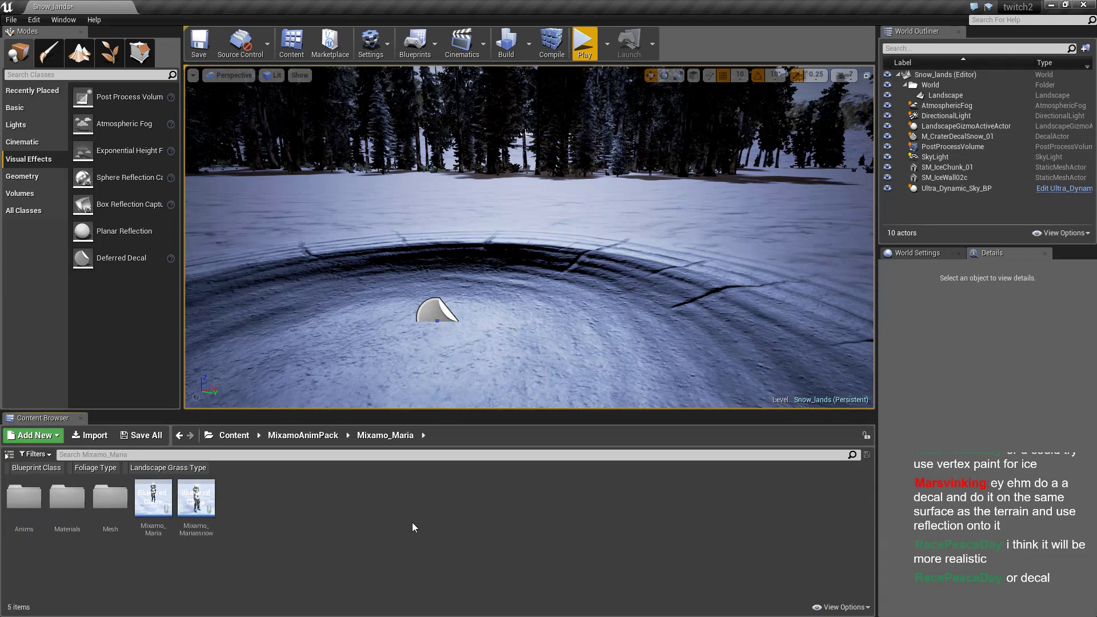
{"action": "double_click", "coordinate": [196, 498]}
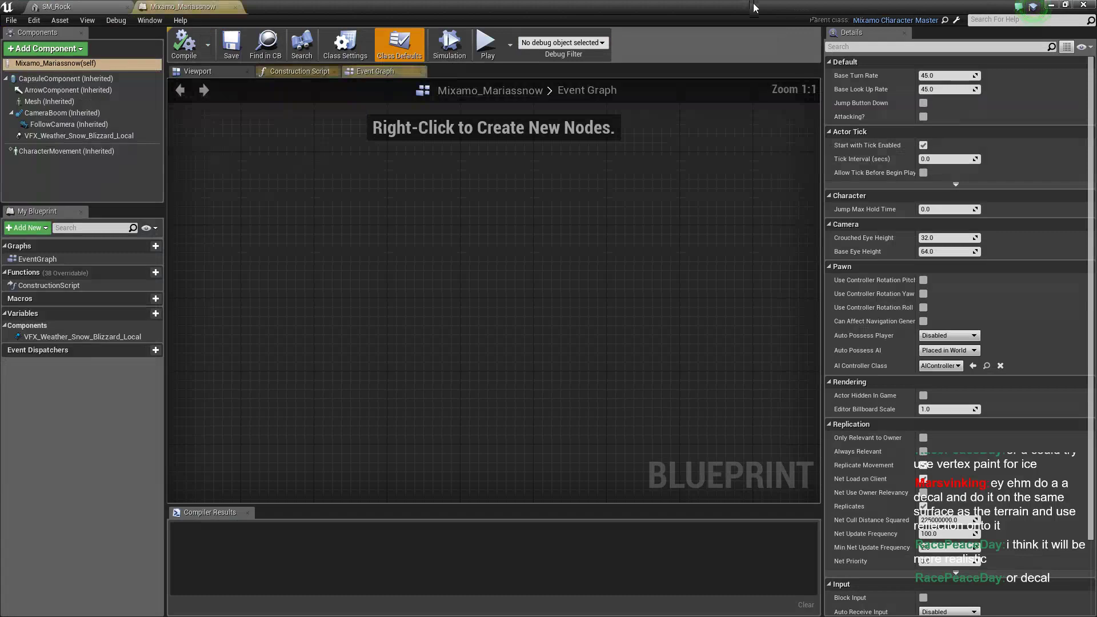
{"action": "scroll", "coordinate": [940, 238], "scroll_direction": "down", "scroll_amount": 1}
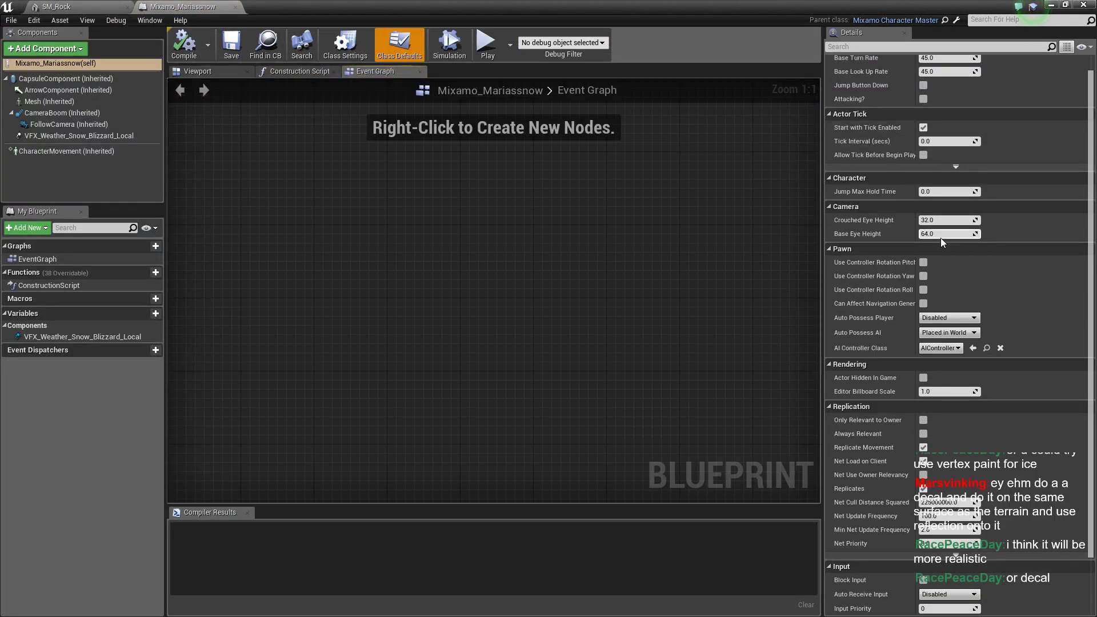
{"action": "scroll", "coordinate": [940, 238], "scroll_direction": "down", "scroll_amount": 1}
{"action": "scroll", "coordinate": [940, 237], "scroll_direction": "down", "scroll_amount": 1}
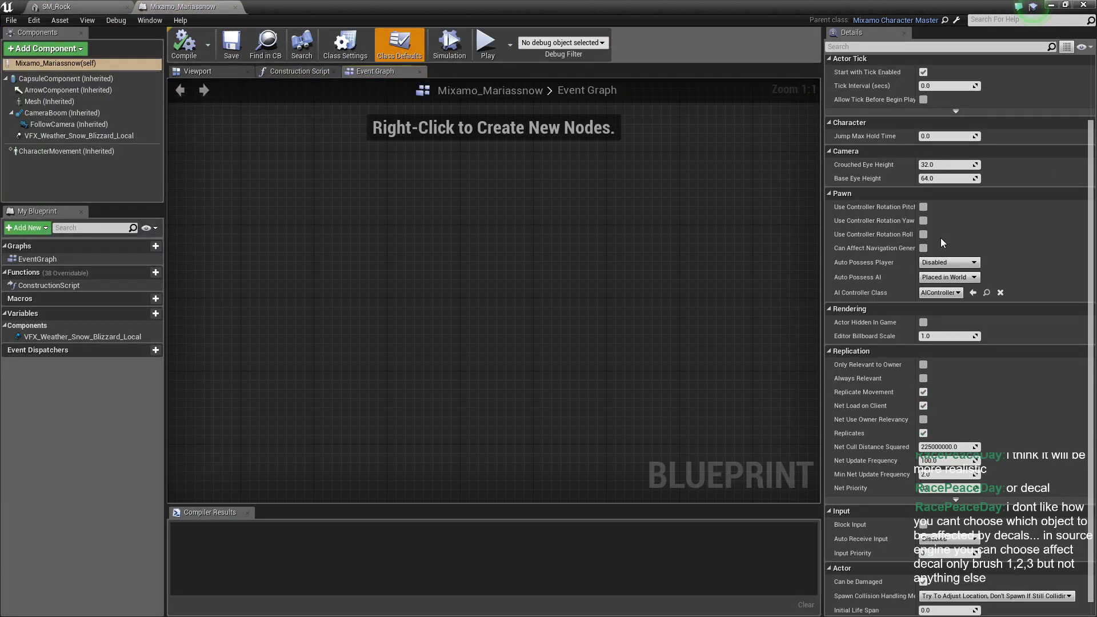
{"action": "scroll", "coordinate": [940, 237], "scroll_direction": "down", "scroll_amount": 2}
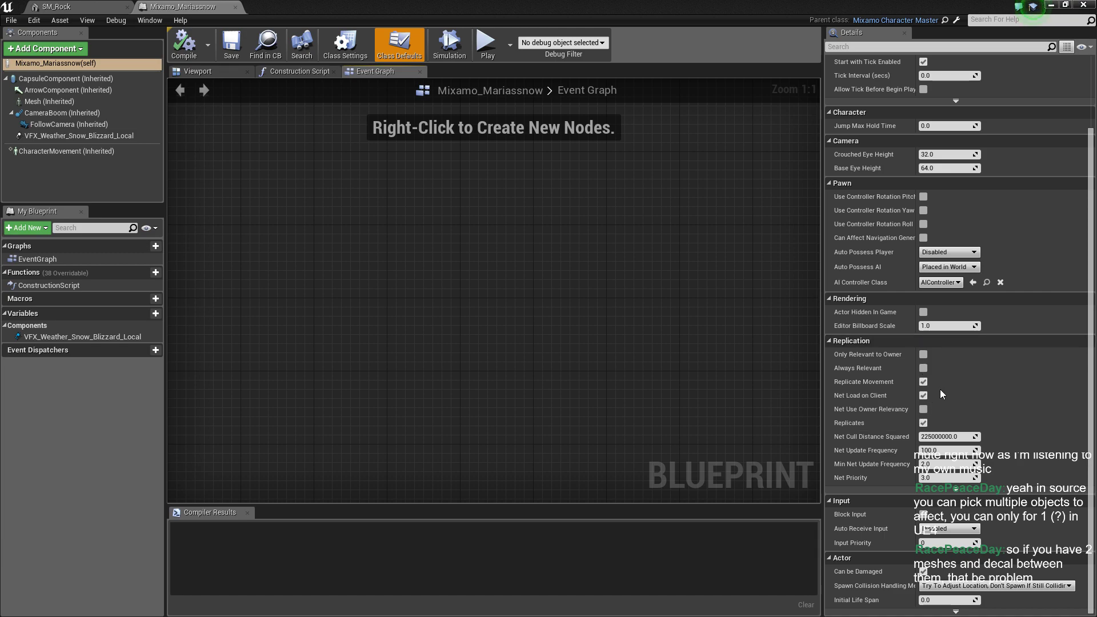
Try Details filters 're', 'dec' and 'input', then clear the search.
{"action": "scroll", "coordinate": [940, 389], "scroll_direction": "up", "scroll_amount": 4}
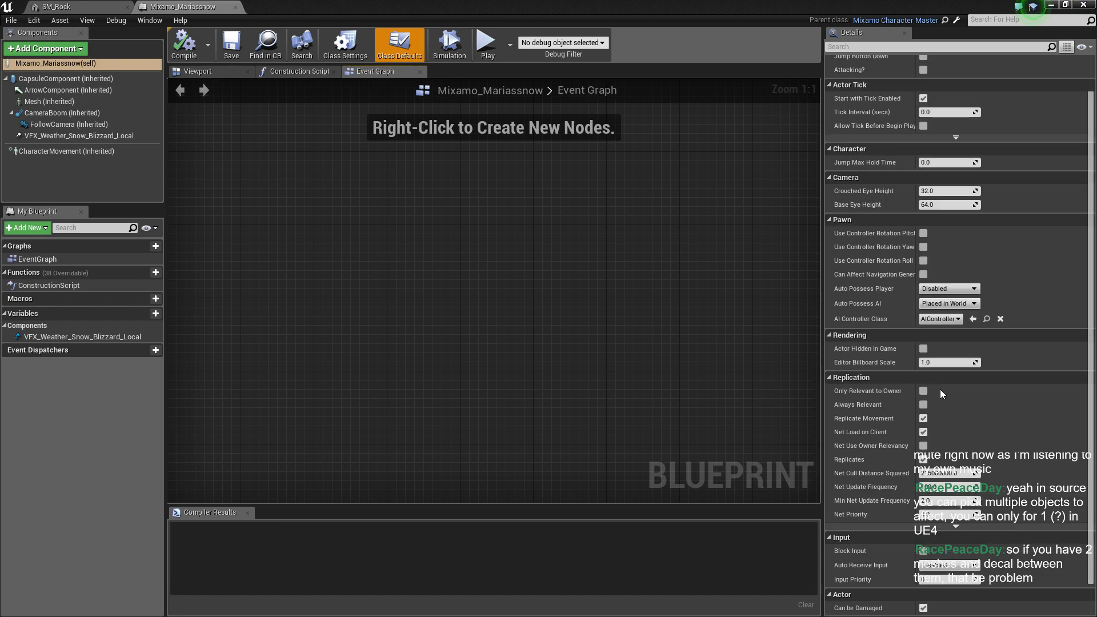
{"action": "left_click", "coordinate": [866, 48]}
{"action": "type", "text": "rec"}
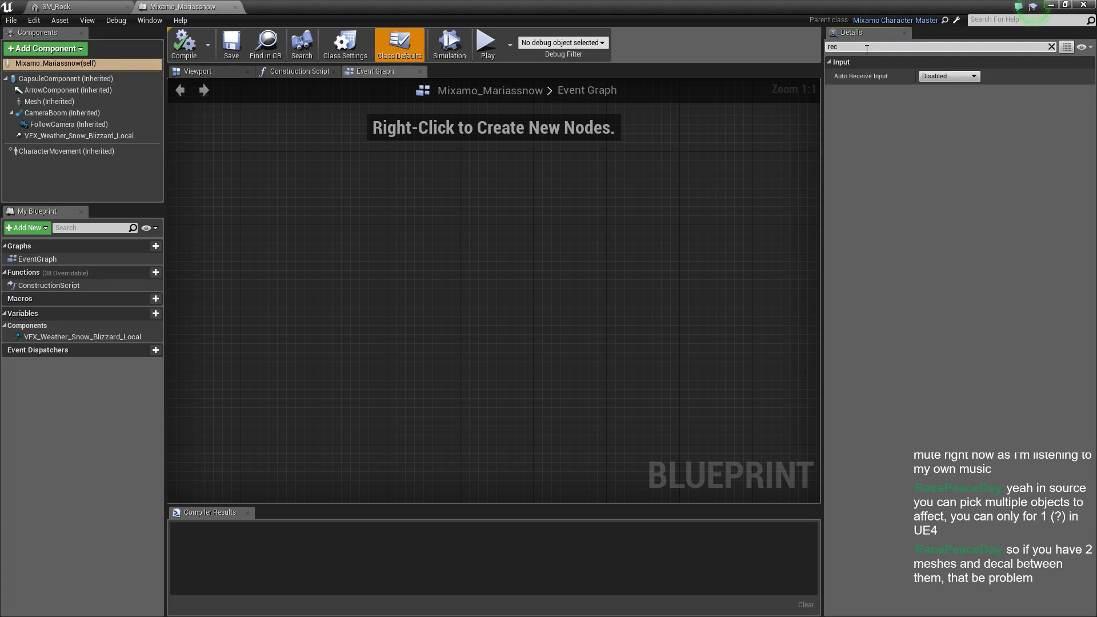
{"action": "key", "text": "BackSpace"}
{"action": "key", "text": "BackSpace"}
{"action": "type", "text": "dec"}
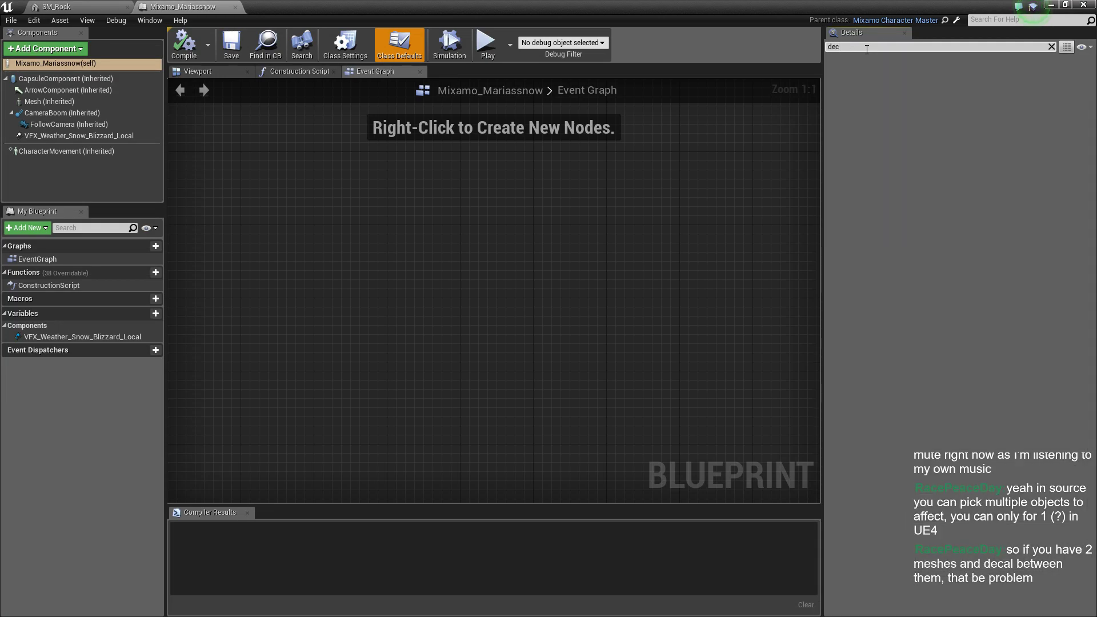
{"action": "key", "text": "BackSpace"}
{"action": "key", "text": "BackSpace"}
{"action": "key", "text": "BackSpace"}
{"action": "type", "text": "input"}
{"action": "key", "text": "BackSpace"}
{"action": "key", "text": "BackSpace"}
{"action": "key", "text": "BackSpace"}
{"action": "key", "text": "BackSpace"}
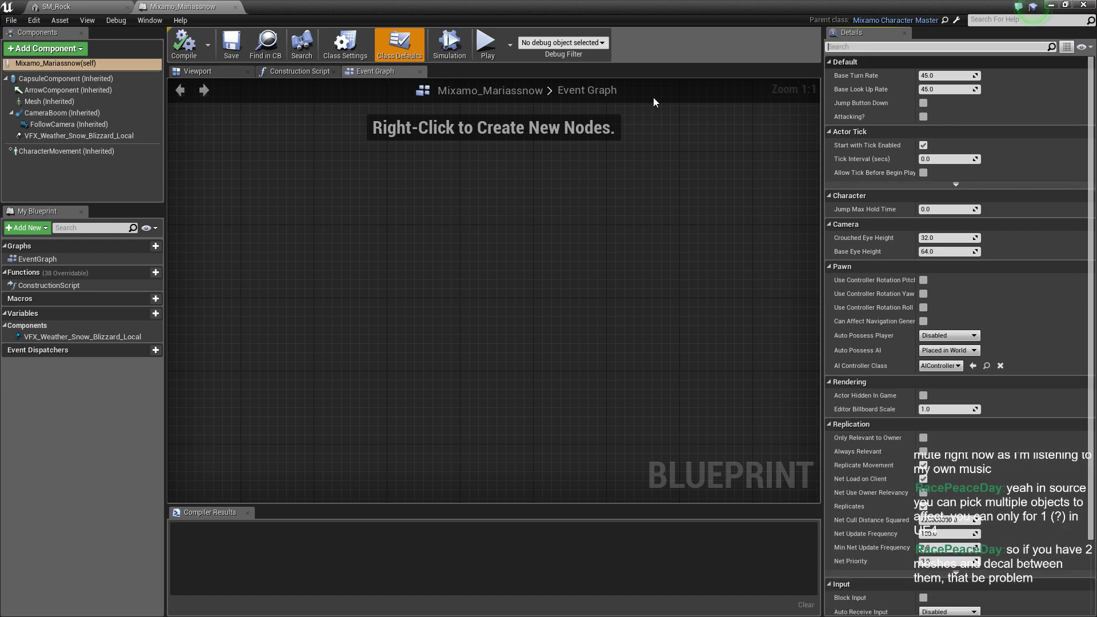
Select Mesh (Inherited) and expand its Skeletal Mesh, Optimization and Mobile sections.
{"action": "left_click", "coordinate": [46, 103]}
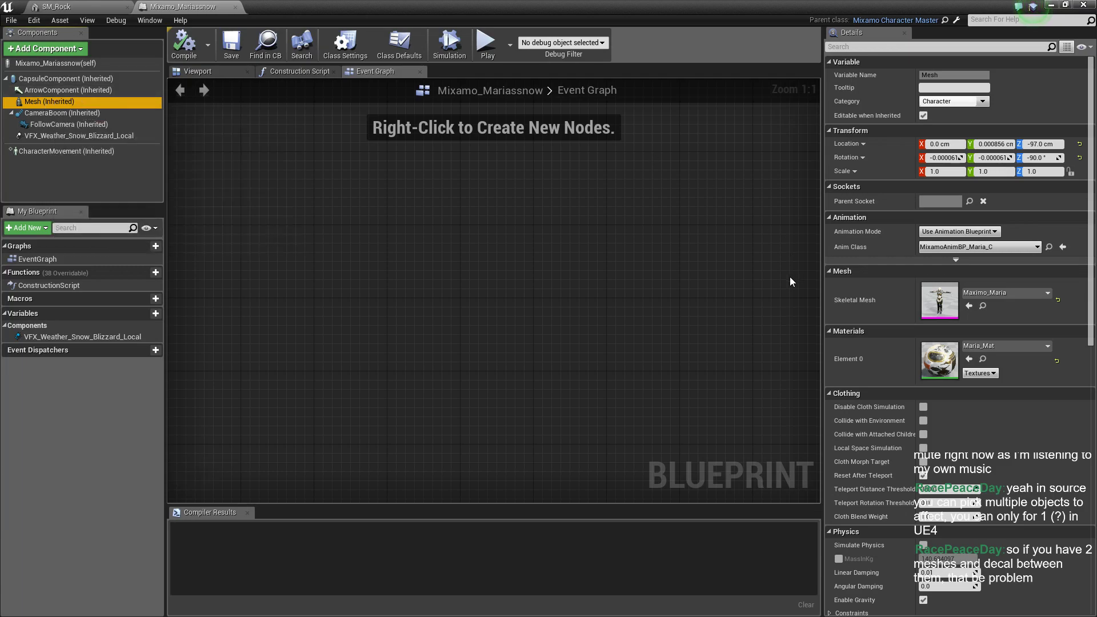
{"action": "scroll", "coordinate": [925, 333], "scroll_direction": "down", "scroll_amount": 3}
{"action": "scroll", "coordinate": [925, 334], "scroll_direction": "down", "scroll_amount": 4}
{"action": "scroll", "coordinate": [925, 333], "scroll_direction": "down", "scroll_amount": 4}
{"action": "scroll", "coordinate": [926, 334], "scroll_direction": "down", "scroll_amount": 3}
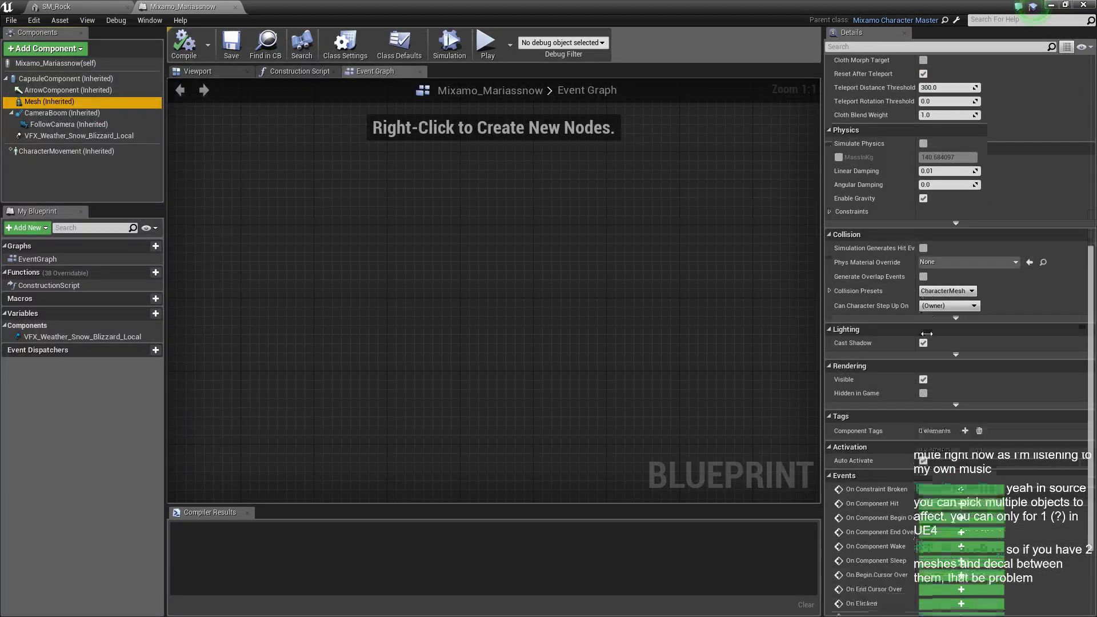
{"action": "scroll", "coordinate": [926, 333], "scroll_direction": "down", "scroll_amount": 3}
{"action": "scroll", "coordinate": [925, 334], "scroll_direction": "down", "scroll_amount": 3}
{"action": "scroll", "coordinate": [926, 333], "scroll_direction": "down", "scroll_amount": 2}
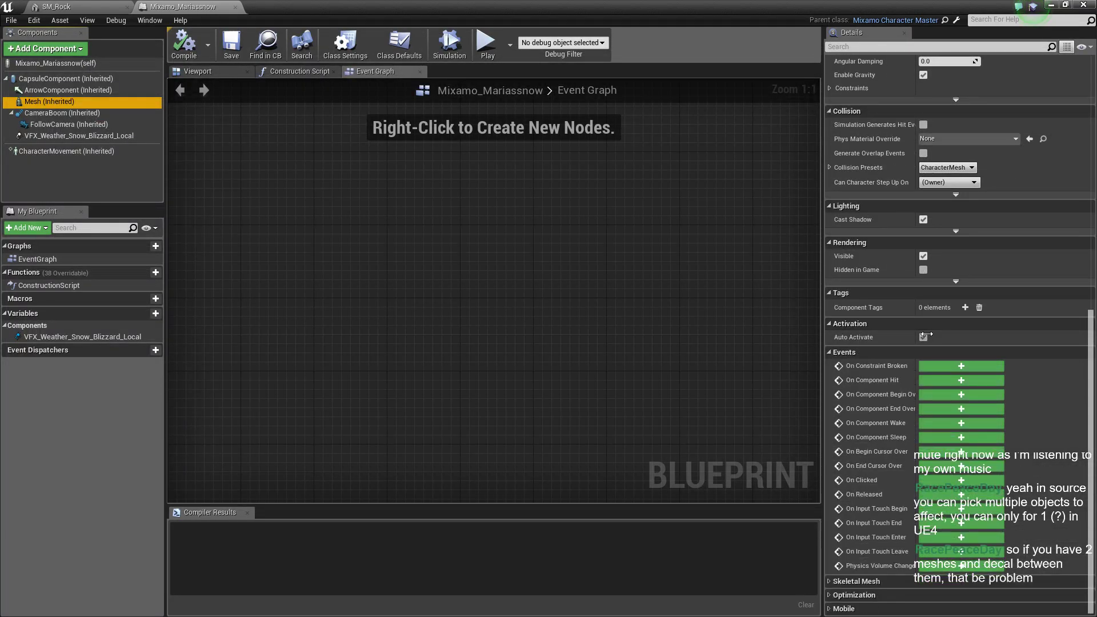
{"action": "left_click", "coordinate": [828, 582]}
{"action": "scroll", "coordinate": [899, 558], "scroll_direction": "down", "scroll_amount": 3}
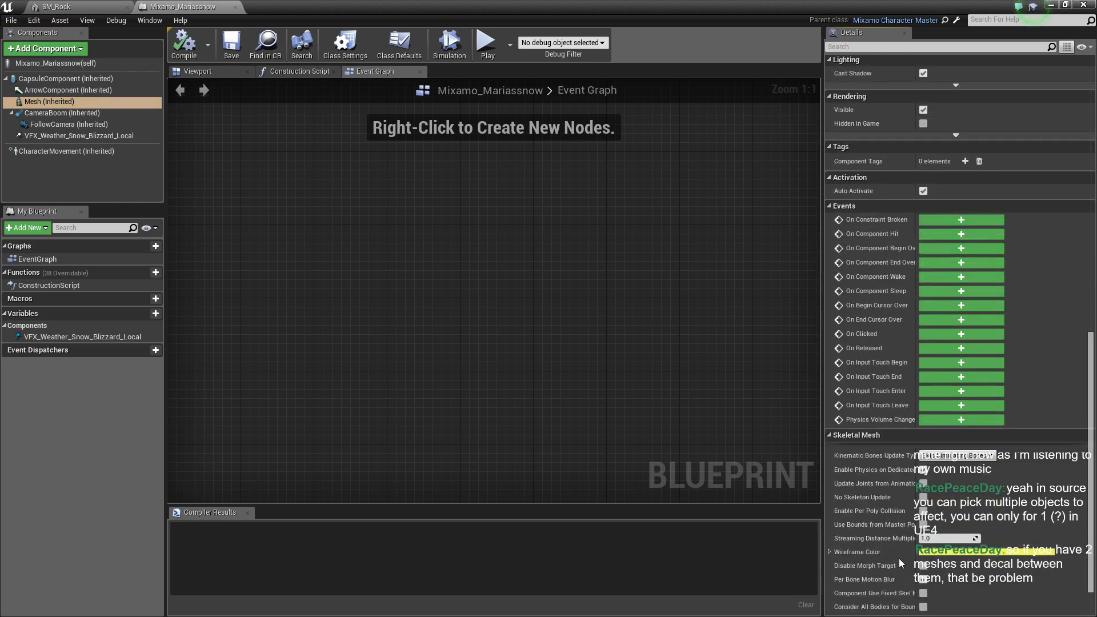
{"action": "scroll", "coordinate": [899, 557], "scroll_direction": "down", "scroll_amount": 1}
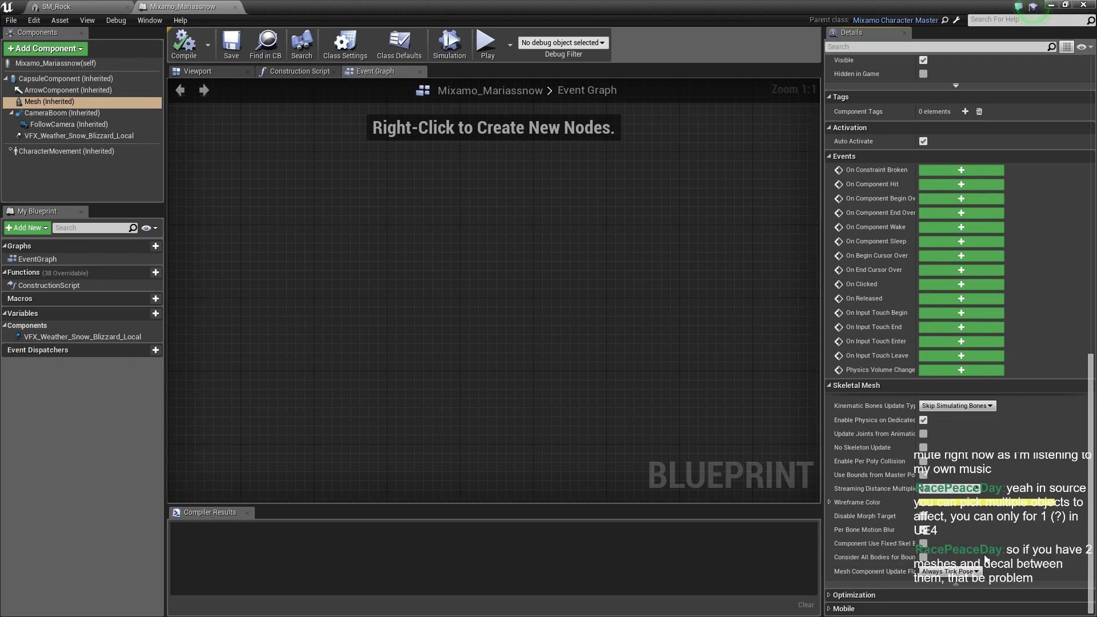
{"action": "left_click", "coordinate": [850, 595]}
{"action": "scroll", "coordinate": [849, 577], "scroll_direction": "down", "scroll_amount": 2}
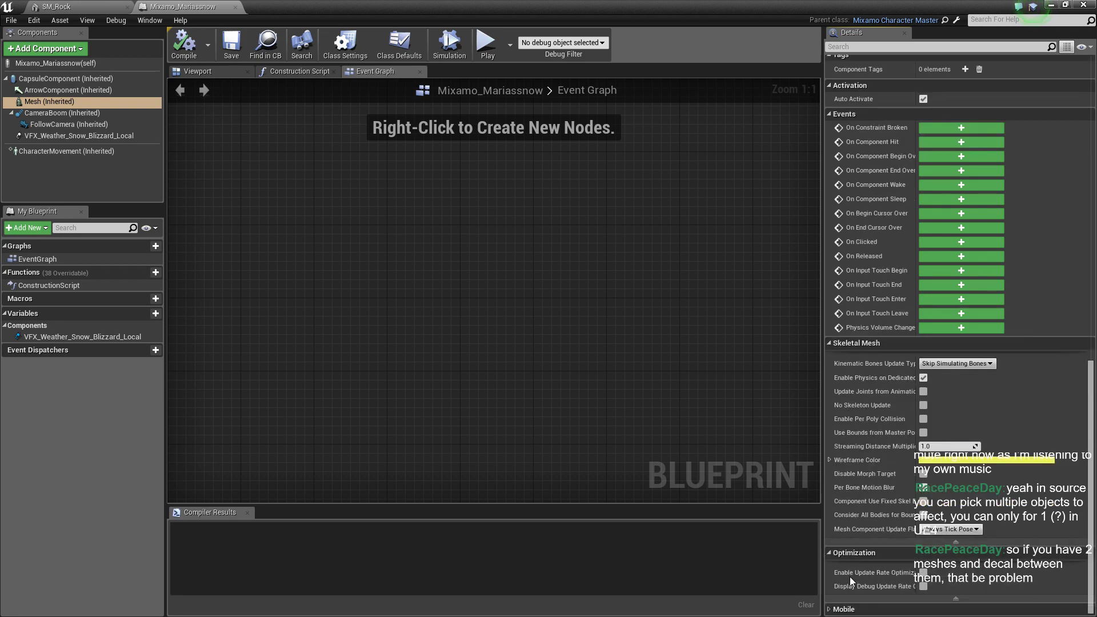
{"action": "left_click", "coordinate": [831, 610]}
{"action": "scroll", "coordinate": [842, 591], "scroll_direction": "down", "scroll_amount": 1}
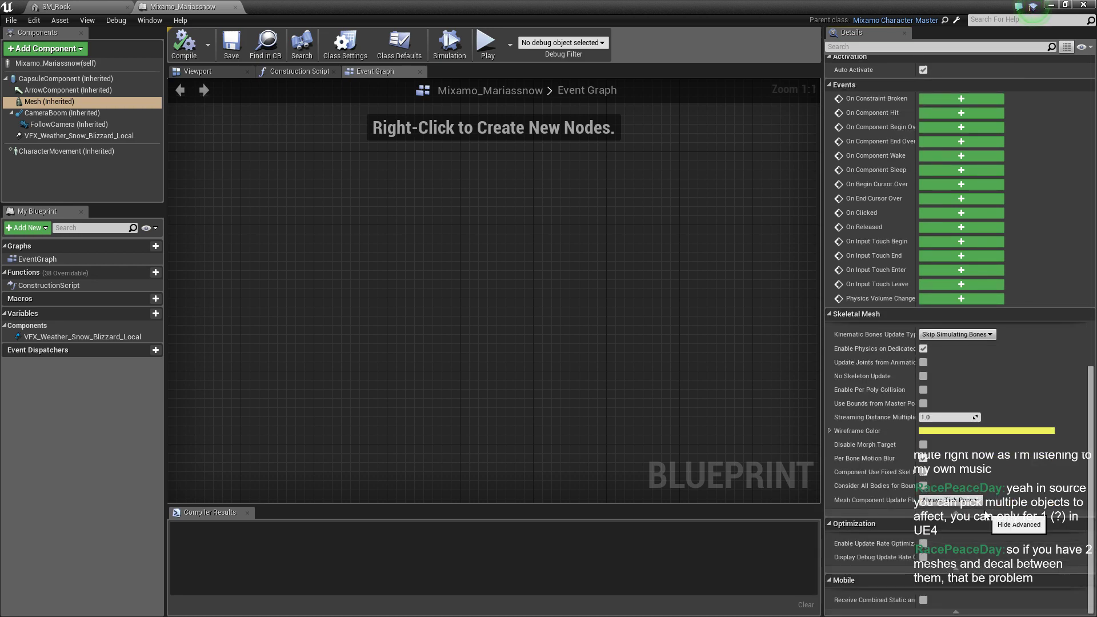
Check the Collision dropdowns, leaving no physical material override and step-up at (Owner).
{"action": "scroll", "coordinate": [985, 515], "scroll_direction": "up", "scroll_amount": 8}
{"action": "scroll", "coordinate": [985, 515], "scroll_direction": "up", "scroll_amount": 1}
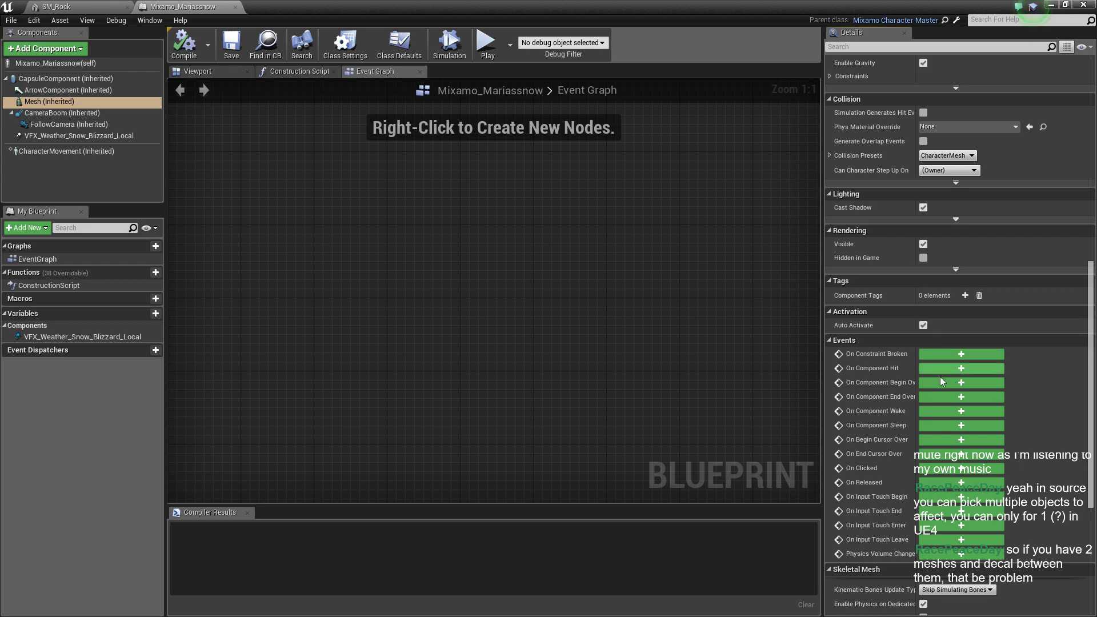
{"action": "scroll", "coordinate": [939, 377], "scroll_direction": "up", "scroll_amount": 3}
{"action": "scroll", "coordinate": [939, 377], "scroll_direction": "up", "scroll_amount": 1}
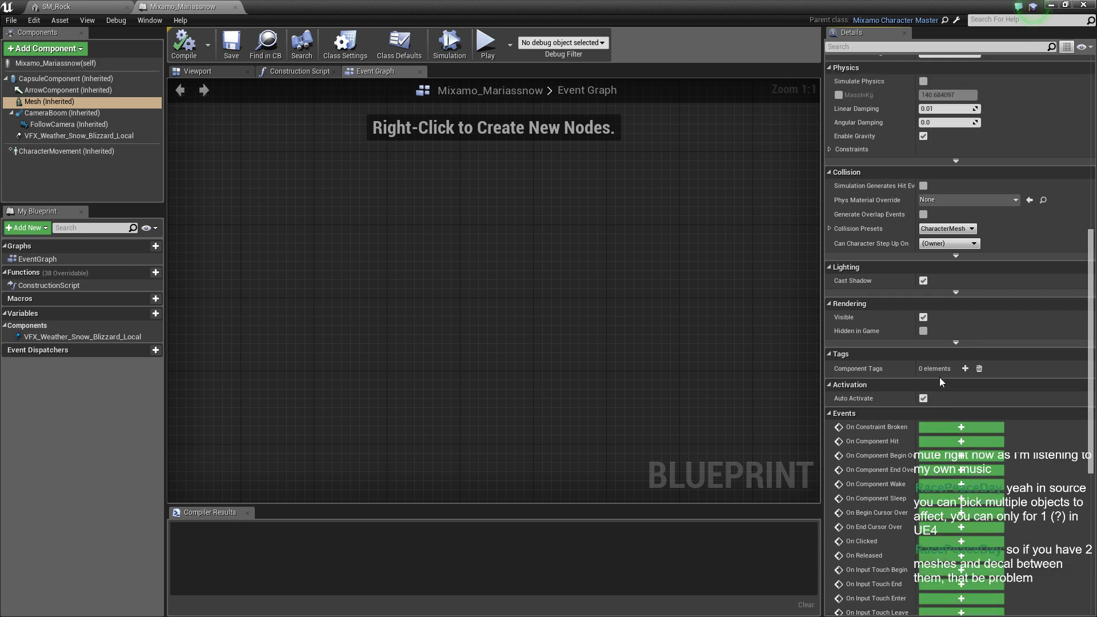
{"action": "left_click", "coordinate": [937, 201]}
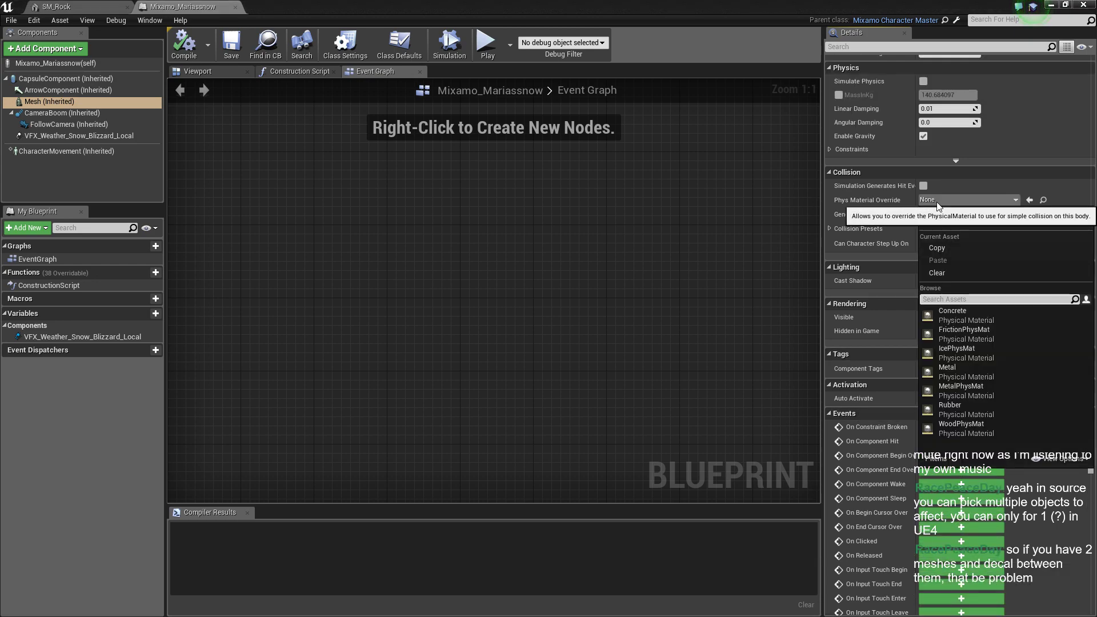
{"action": "left_click", "coordinate": [937, 204]}
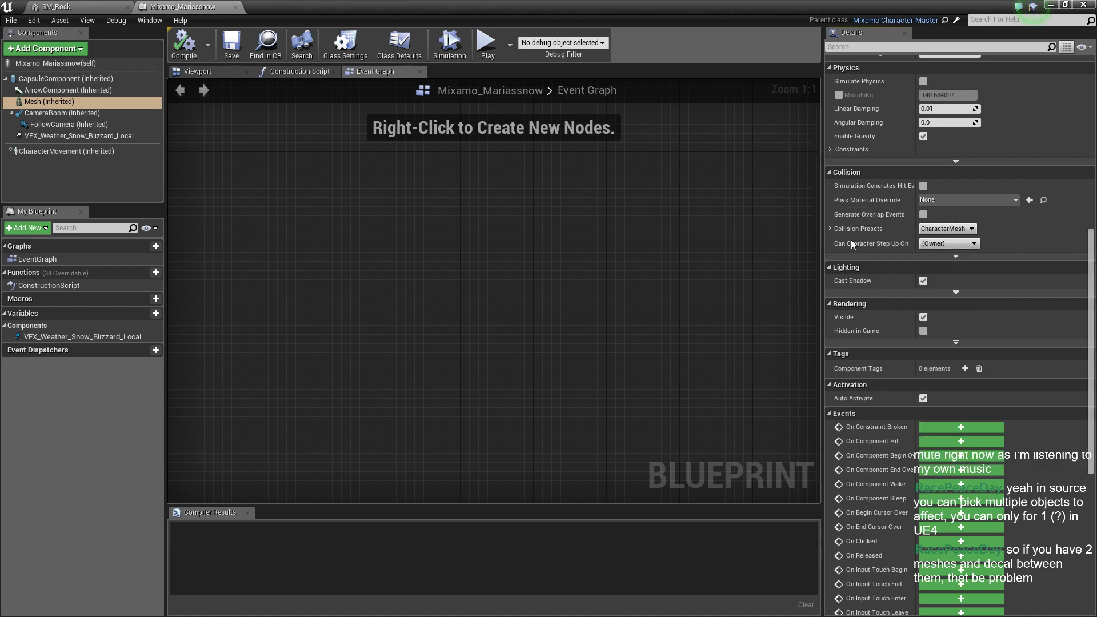
{"action": "left_click", "coordinate": [944, 243]}
{"action": "left_click", "coordinate": [1040, 241]}
{"action": "scroll", "coordinate": [1040, 242], "scroll_direction": "up", "scroll_amount": 3}
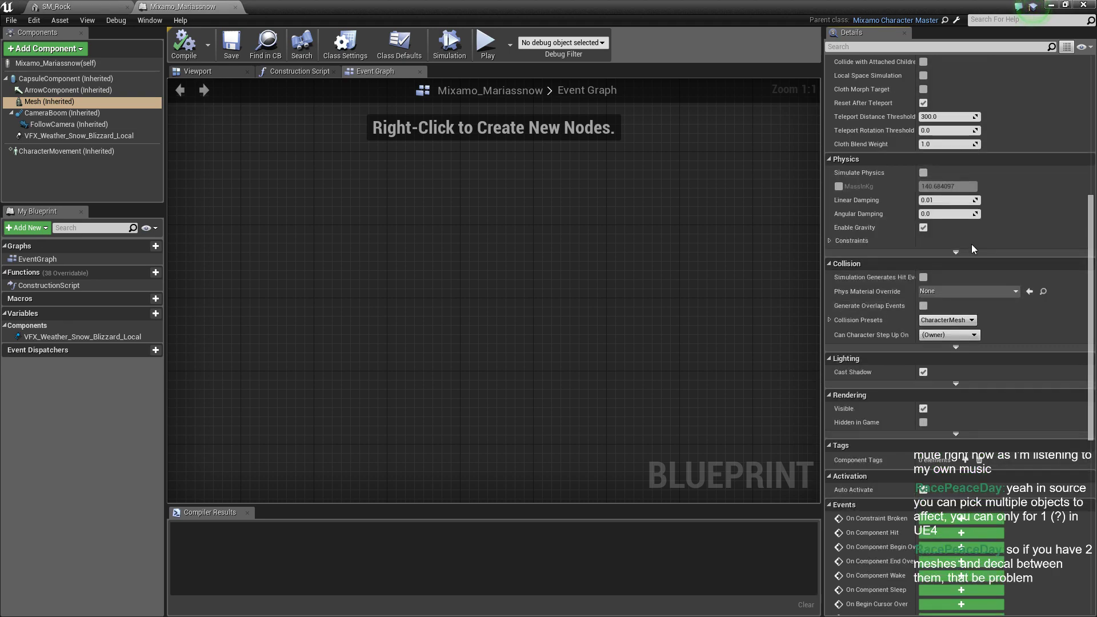
{"action": "left_click", "coordinate": [899, 47]}
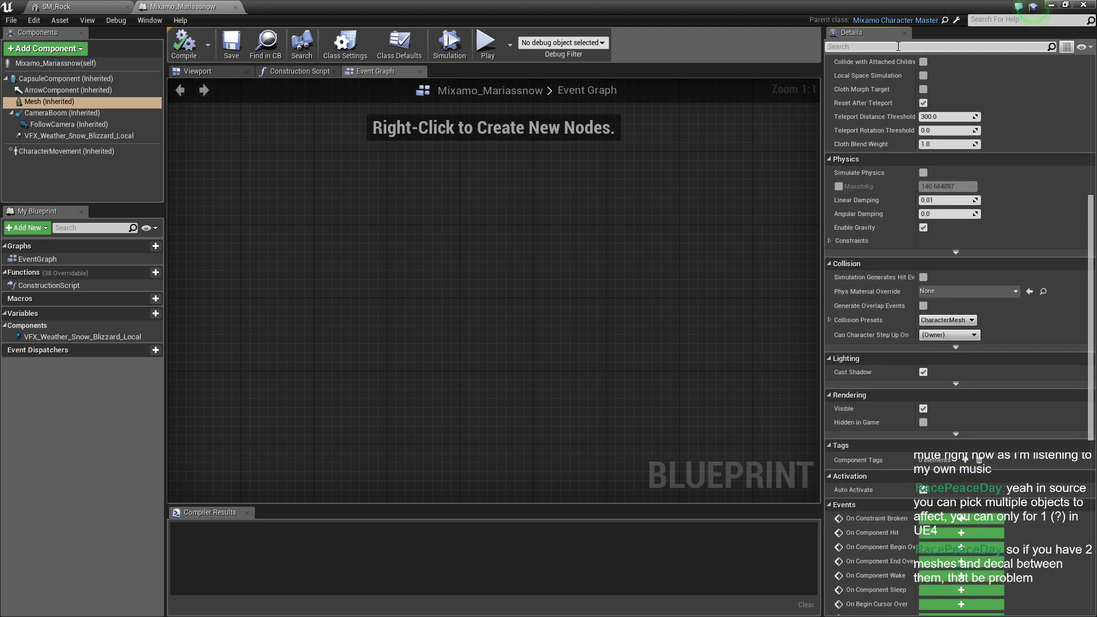
Turn off Receives Decals on the mesh, compile, and start a Snow_lands play session.
{"action": "type", "text": "dec"}
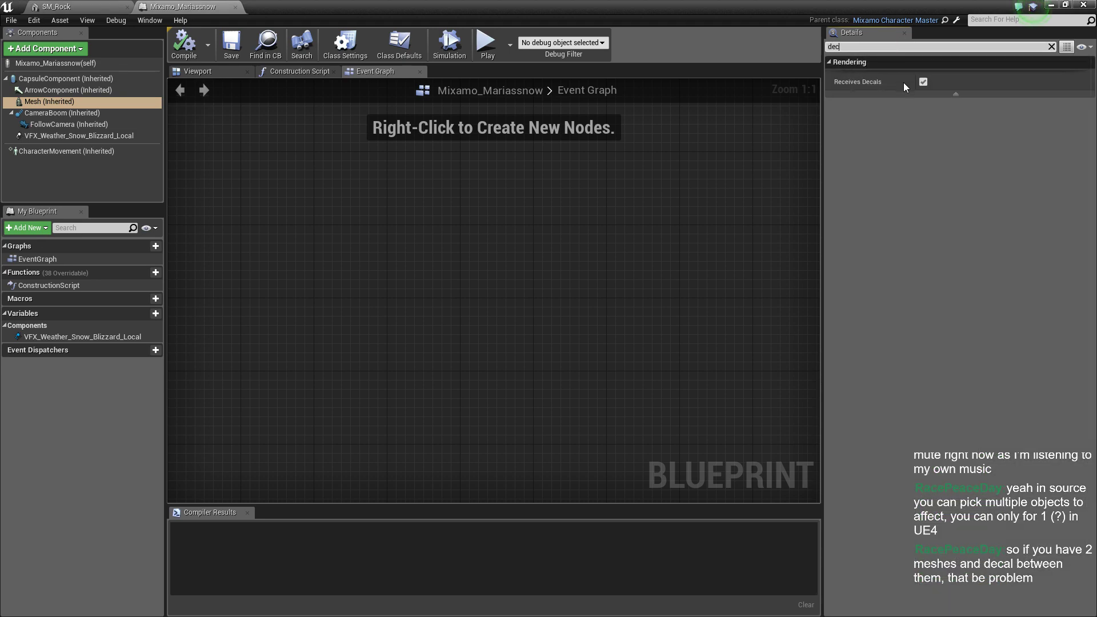
{"action": "left_click", "coordinate": [923, 82]}
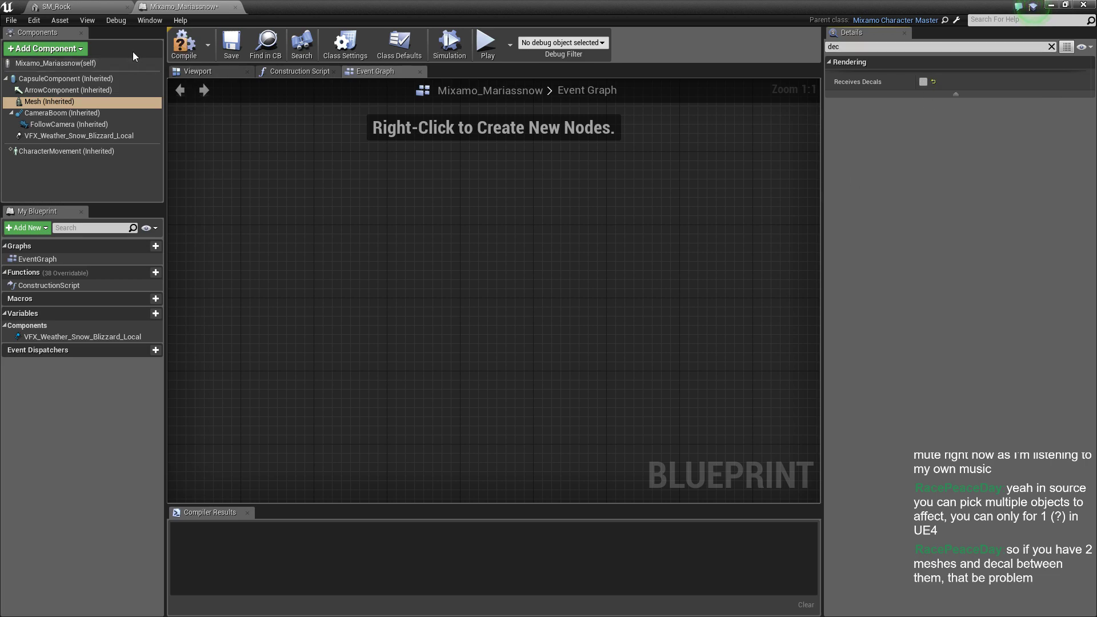
{"action": "left_click", "coordinate": [194, 51]}
{"action": "mouse_move", "coordinate": [571, 7]}
{"action": "left_mouse_down"}
{"action": "mouse_move", "coordinate": [578, 304]}
{"action": "mouse_move", "coordinate": [617, 362]}
{"action": "left_mouse_up"}
{"action": "left_click", "coordinate": [584, 43]}
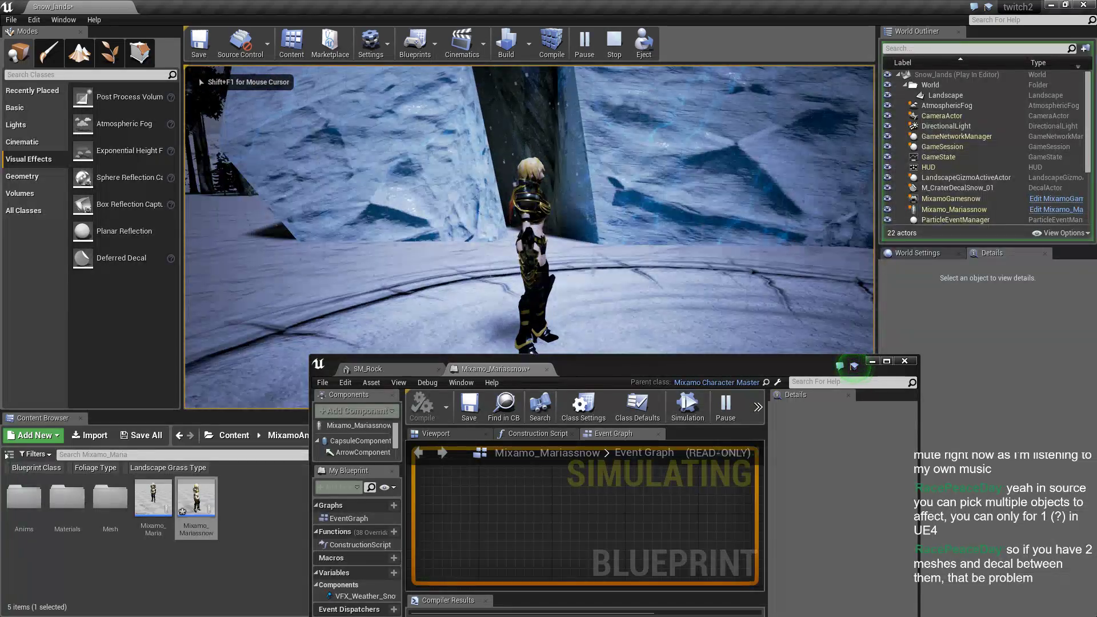
Stop play, close the Blueprint, filter the ice wall for 'rec', and play-test again.
{"action": "key", "text": "Escape"}
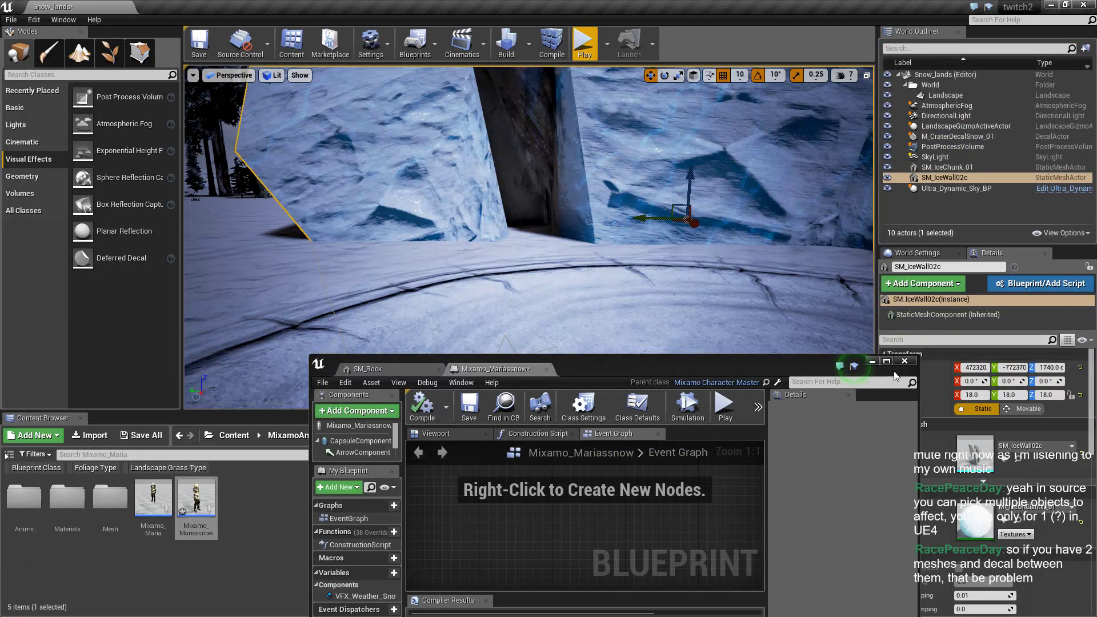
{"action": "left_click", "coordinate": [904, 360]}
{"action": "left_click", "coordinate": [925, 339]}
{"action": "type", "text": "r"}
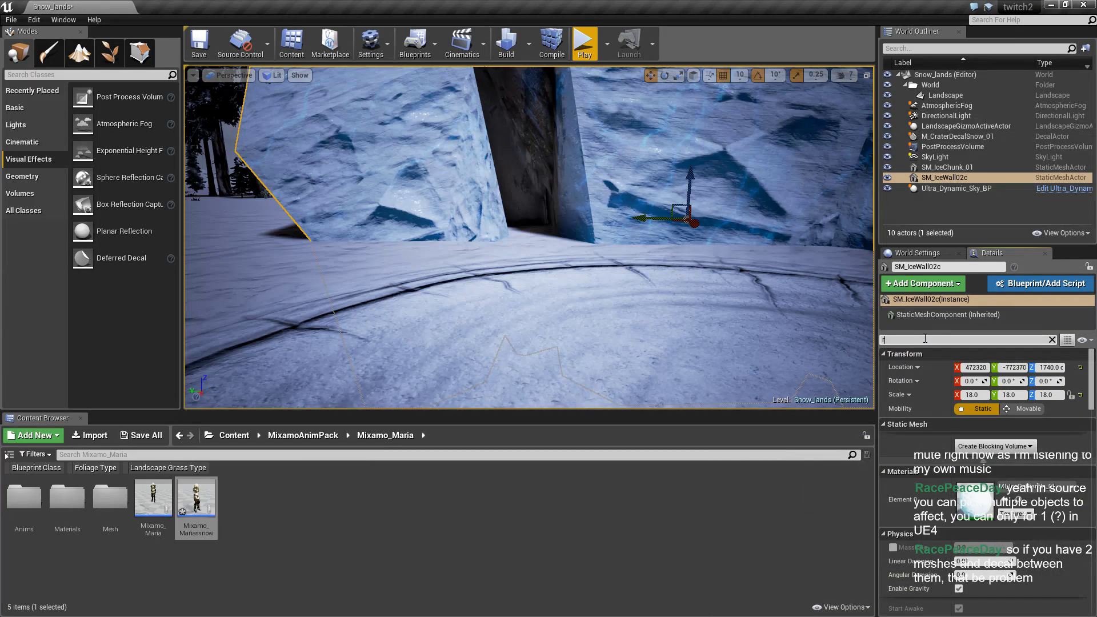
{"action": "type", "text": "ec"}
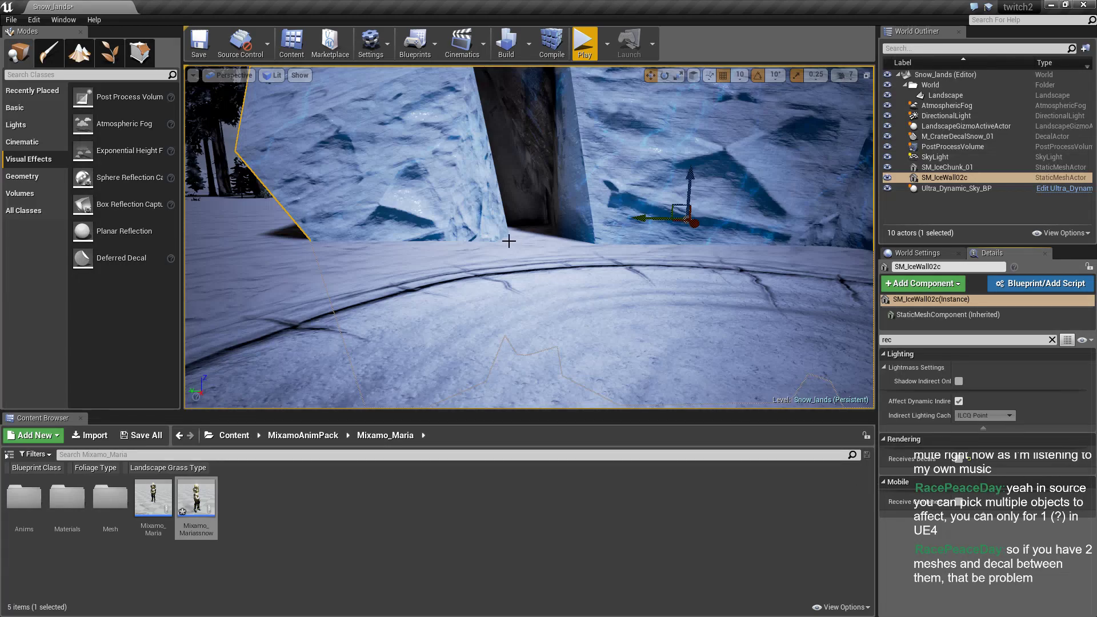
{"action": "left_click", "coordinate": [583, 43]}
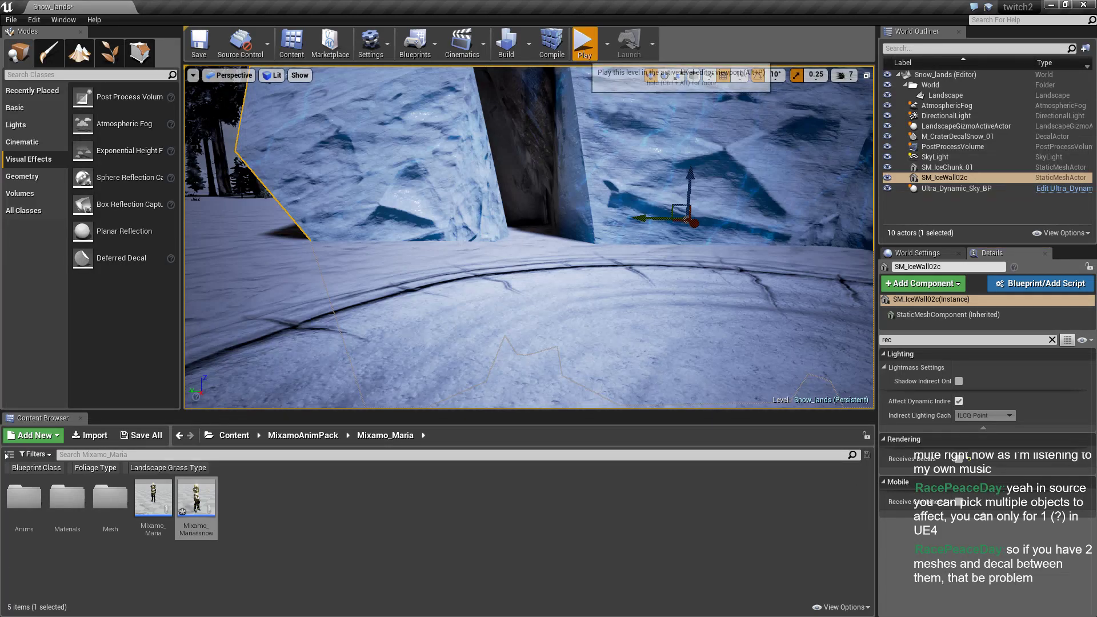
{"action": "key", "text": "Escape"}
Frame SM_IceWall02c and fly the camera down to the crater, then deselect.
{"action": "key", "text": "f"}
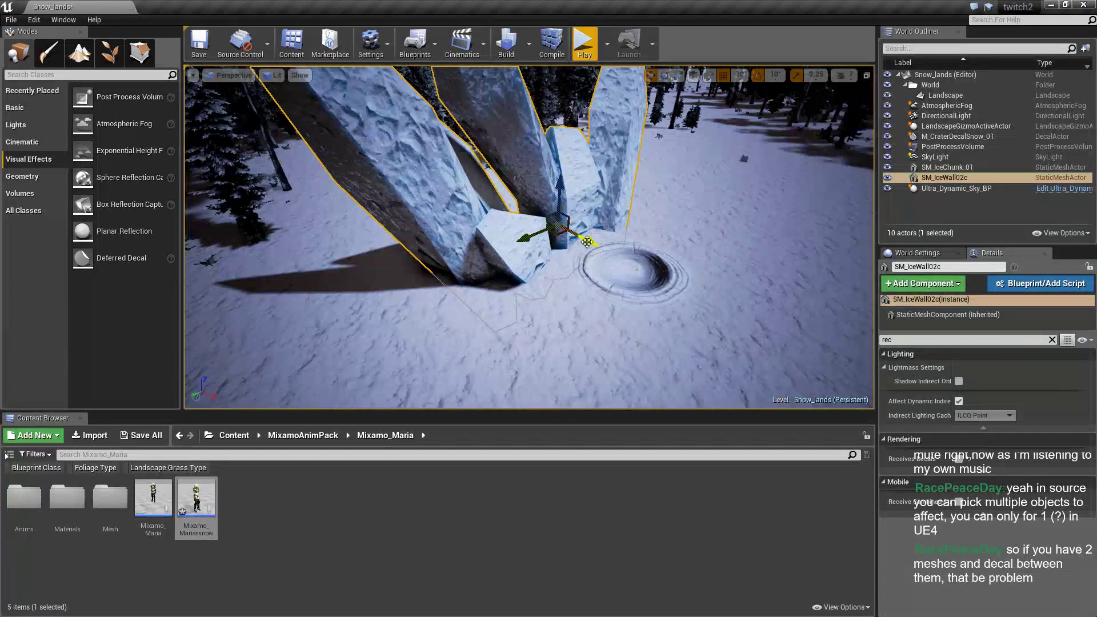
{"action": "right_click_drag", "start_coordinate": [634, 268], "coordinate": [605, 297]}
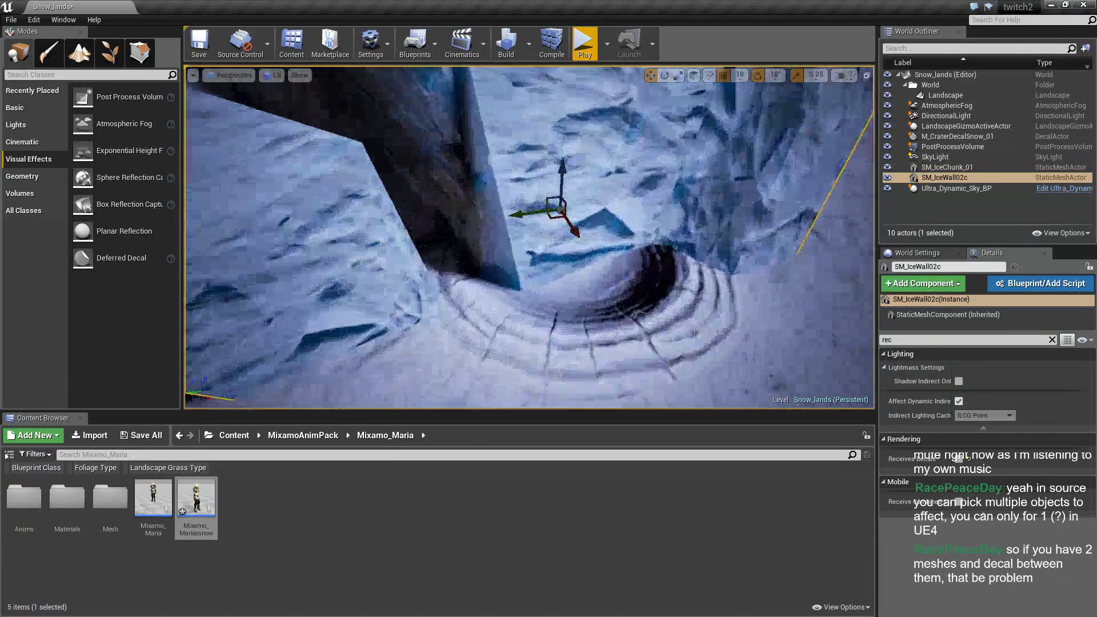
{"action": "scroll", "coordinate": [612, 269], "scroll_direction": "down", "scroll_amount": 5}
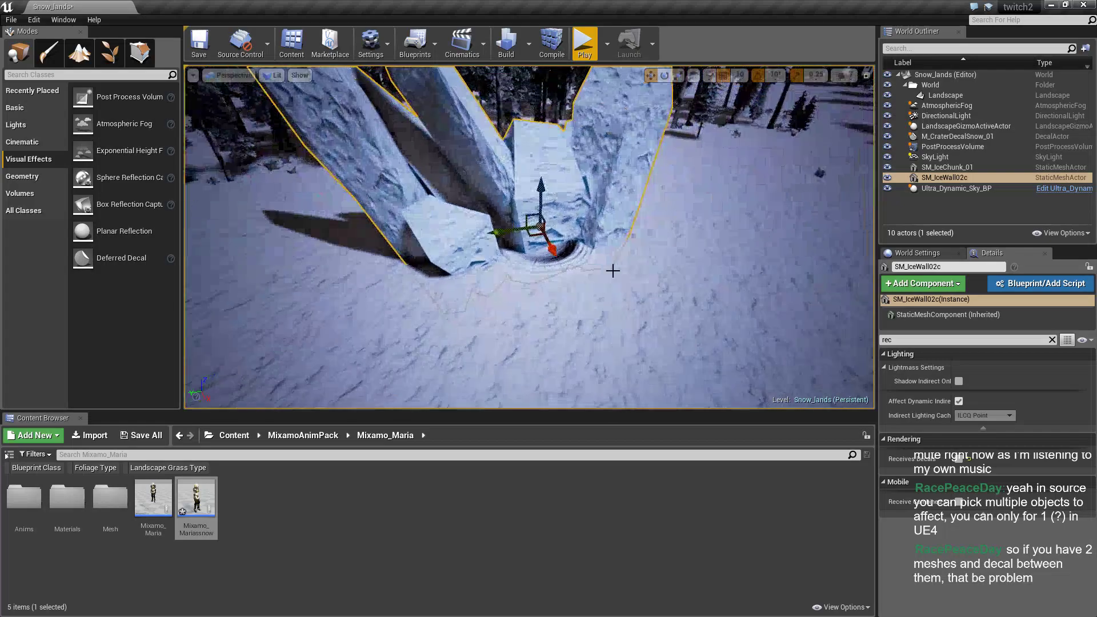
{"action": "scroll", "coordinate": [517, 194], "scroll_direction": "down", "scroll_amount": 4}
{"action": "key", "text": "Escape"}
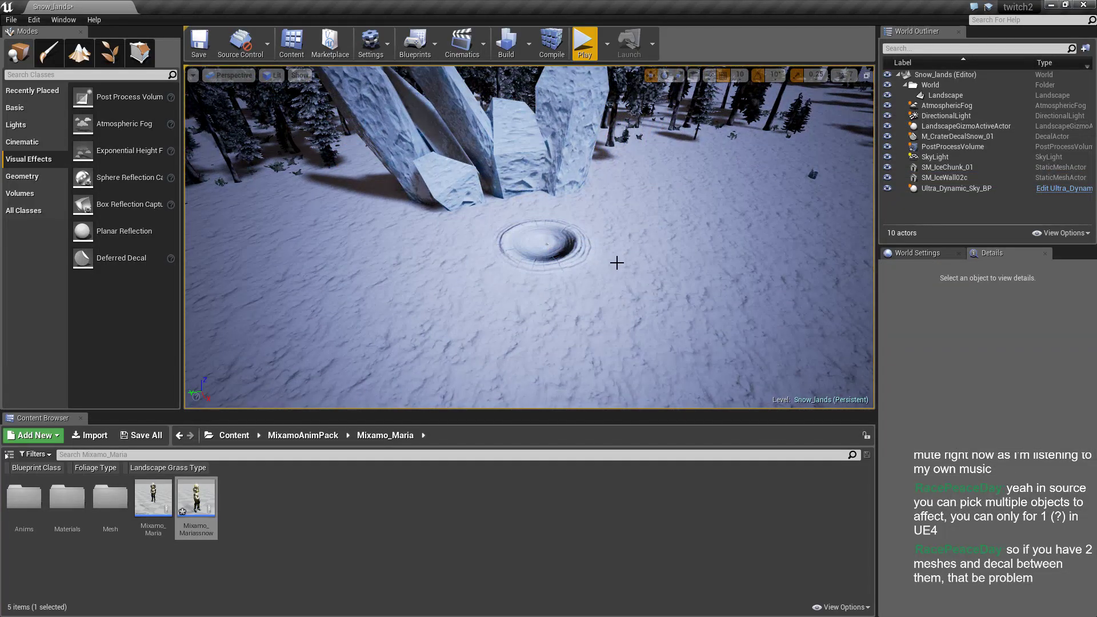
{"action": "mouse_move", "coordinate": [617, 263]}
{"action": "right_mouse_down"}
{"action": "mouse_move", "coordinate": [606, 274]}
{"action": "mouse_move", "coordinate": [582, 260]}
{"action": "mouse_move", "coordinate": [651, 263]}
{"action": "right_mouse_up"}
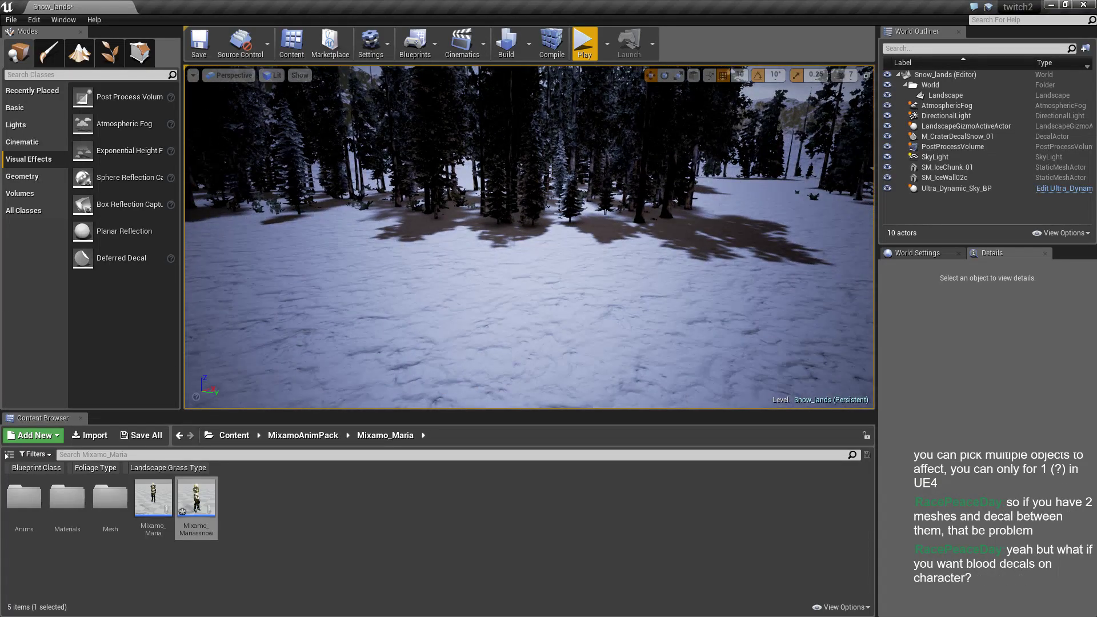
{"action": "mouse_move", "coordinate": [651, 263]}
{"action": "right_mouse_down"}
{"action": "mouse_move", "coordinate": [386, 390]}
{"action": "mouse_move", "coordinate": [553, 228]}
{"action": "right_mouse_up"}
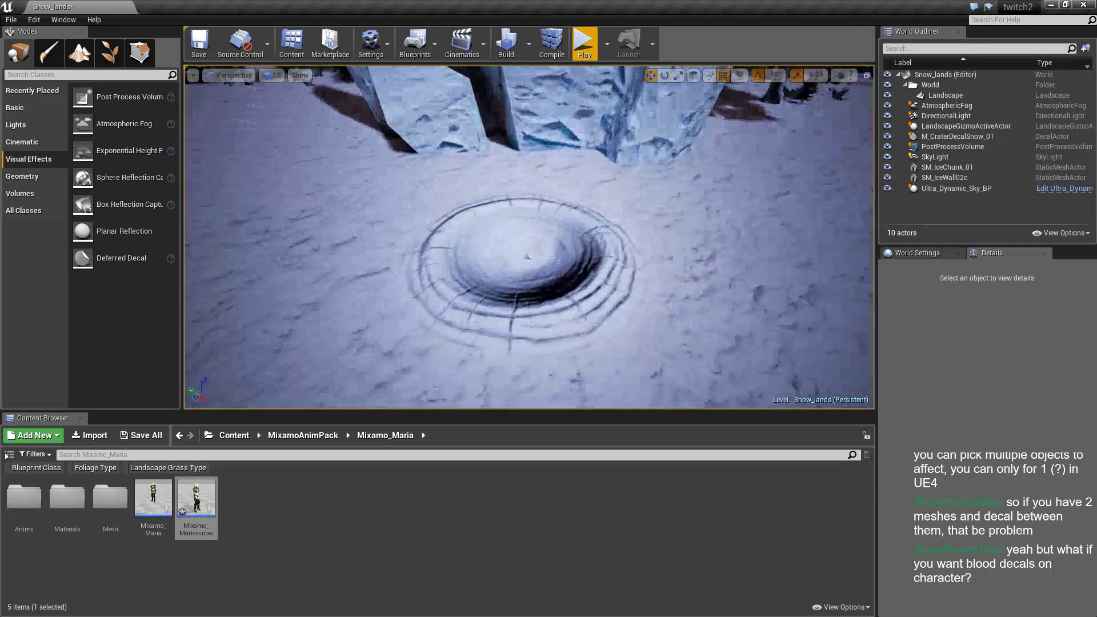
{"action": "scroll", "coordinate": [531, 264], "scroll_direction": "up", "scroll_amount": 10}
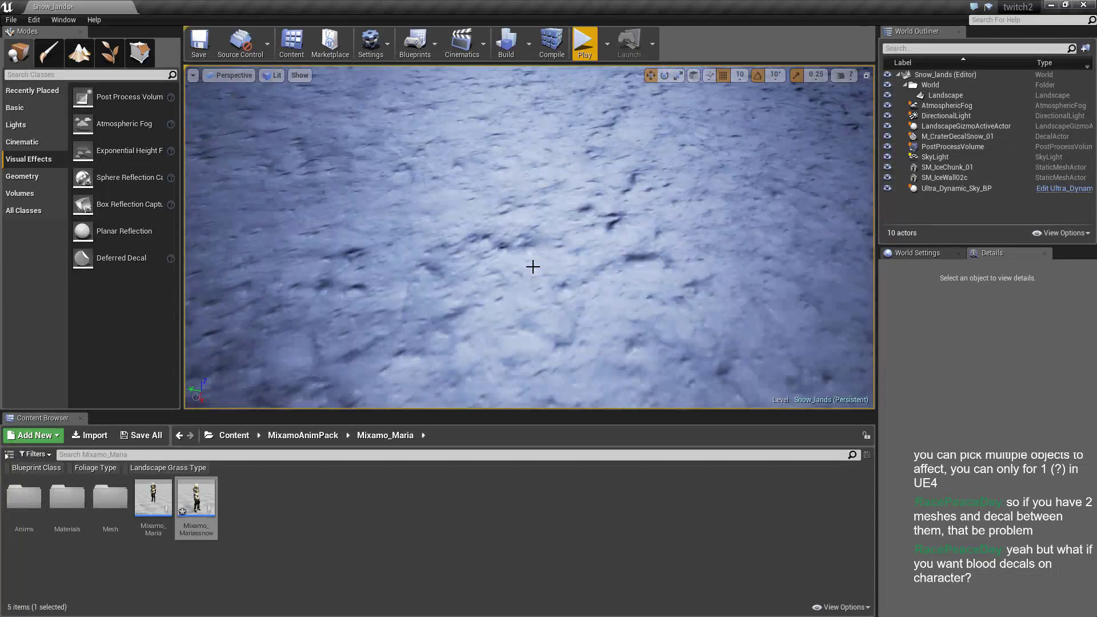
{"action": "scroll", "coordinate": [532, 266], "scroll_direction": "down", "scroll_amount": 10}
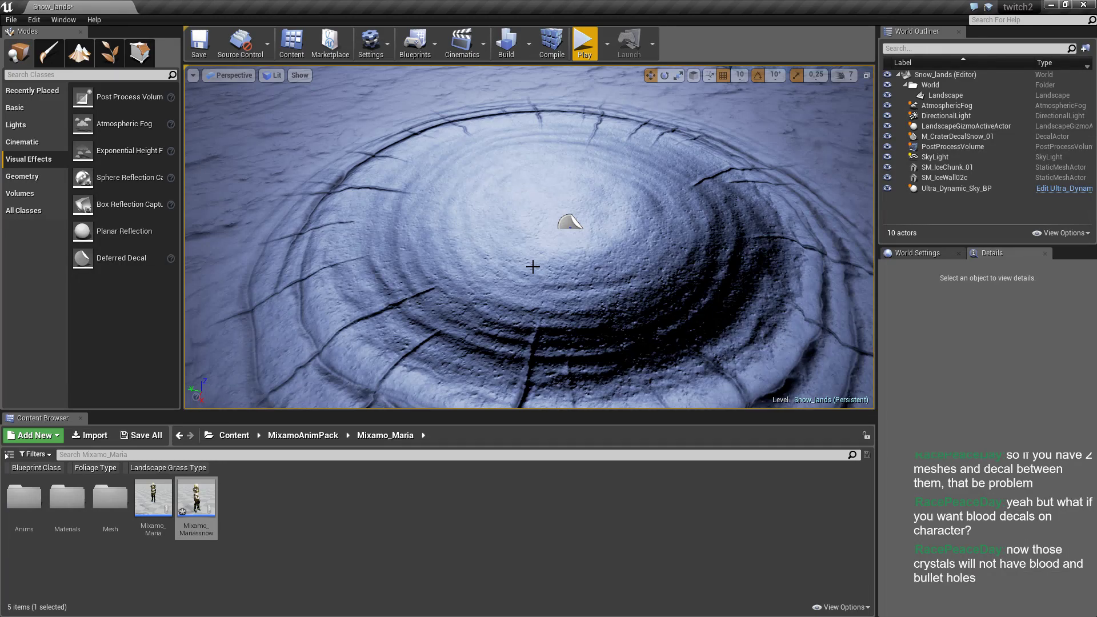
{"action": "right_click_drag", "start_coordinate": [571, 231], "coordinate": [566, 243]}
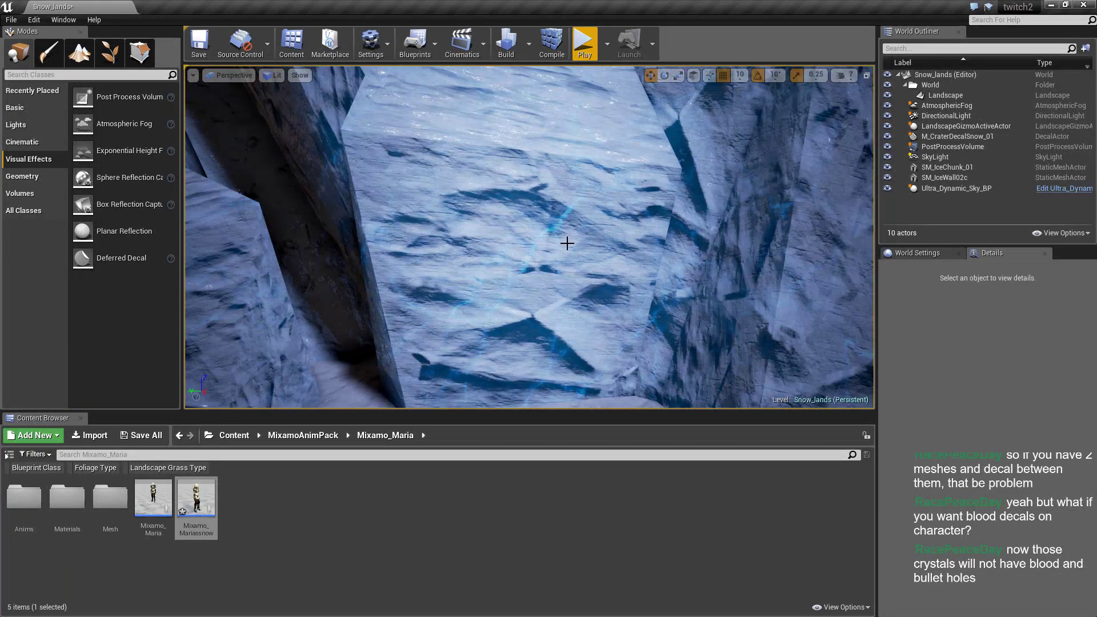
{"action": "right_click_drag", "start_coordinate": [567, 243], "coordinate": [566, 243]}
{"action": "left_click", "coordinate": [584, 43]}
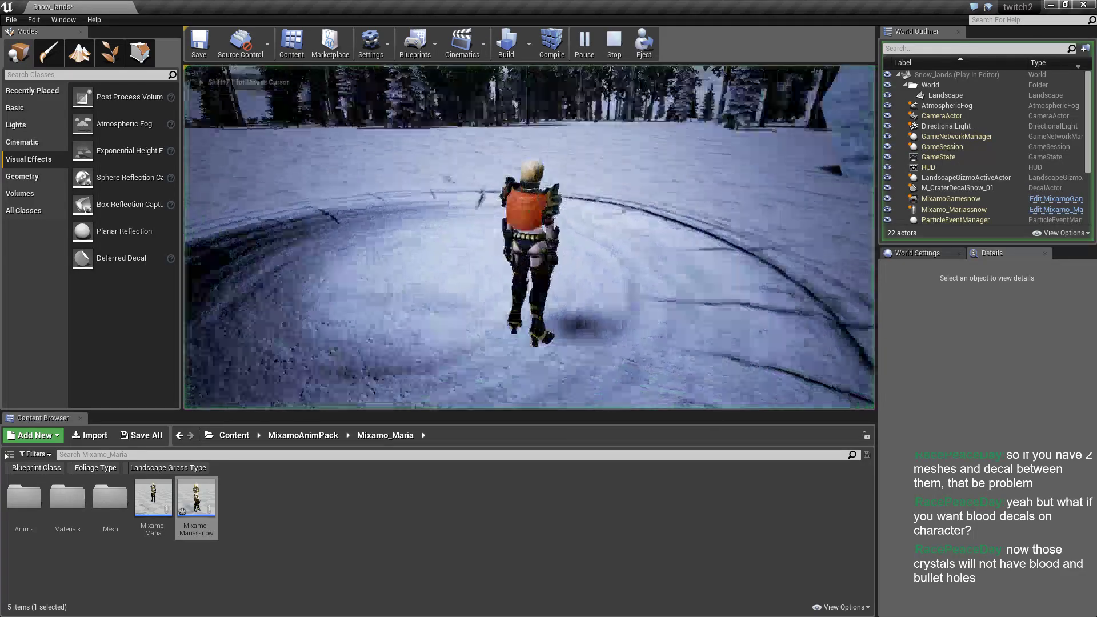
{"action": "key", "text": "w"}
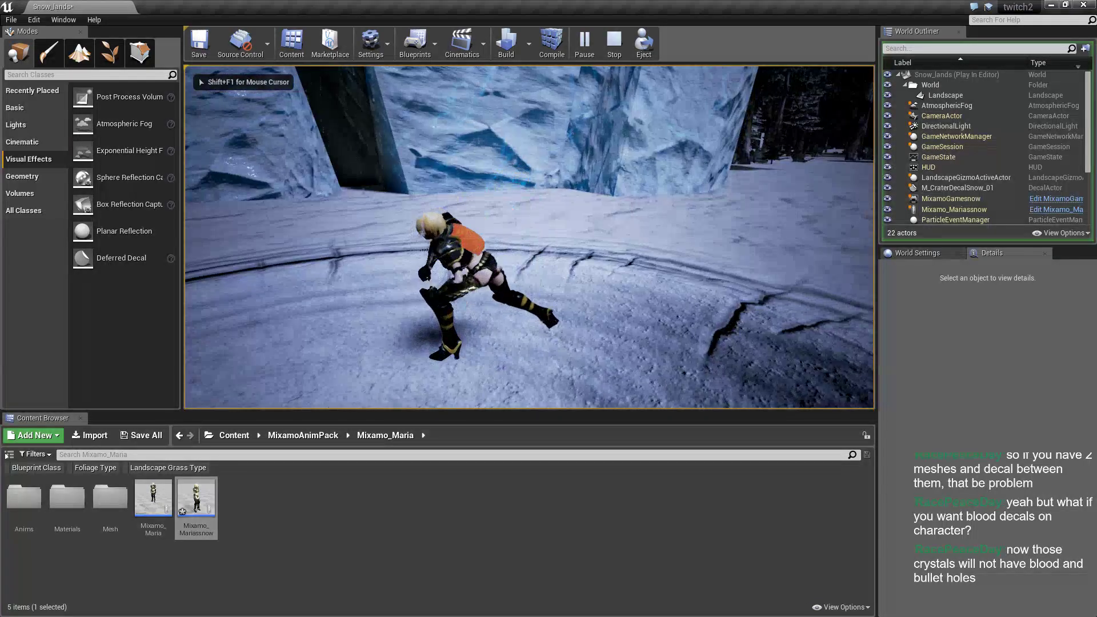
{"action": "key", "text": "a"}
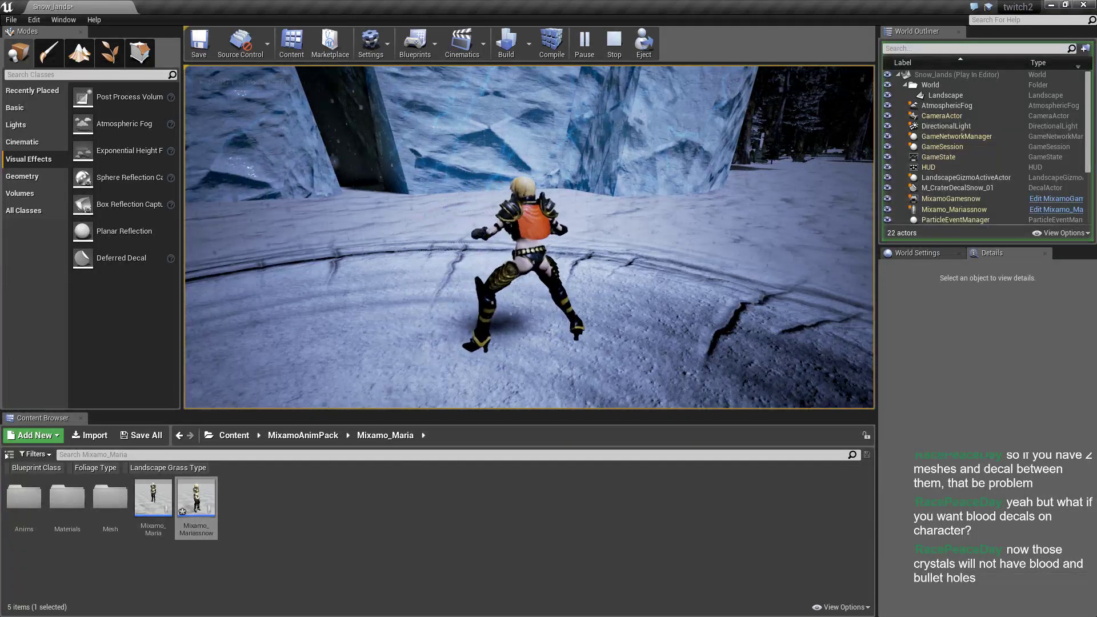
{"action": "key", "text": "w"}
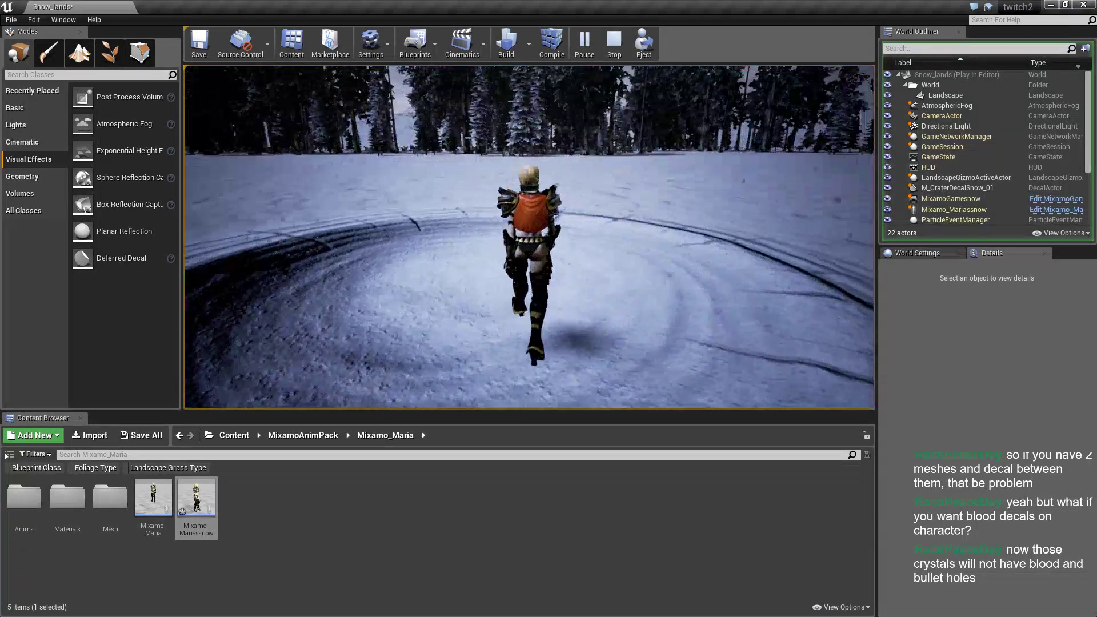
{"action": "key", "text": "w"}
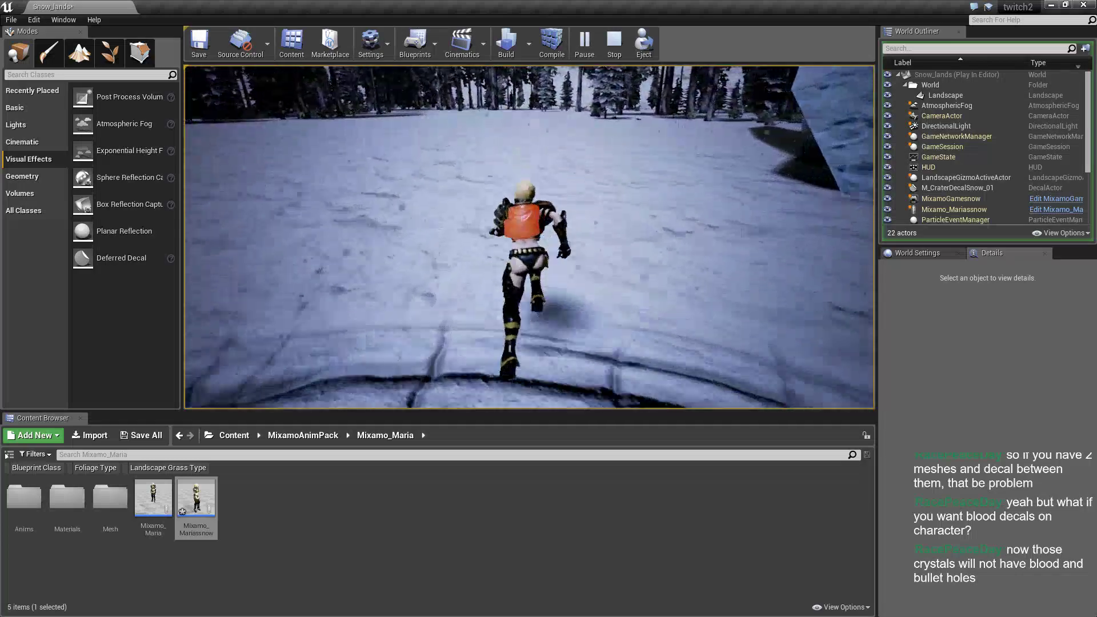
{"action": "key", "text": "w"}
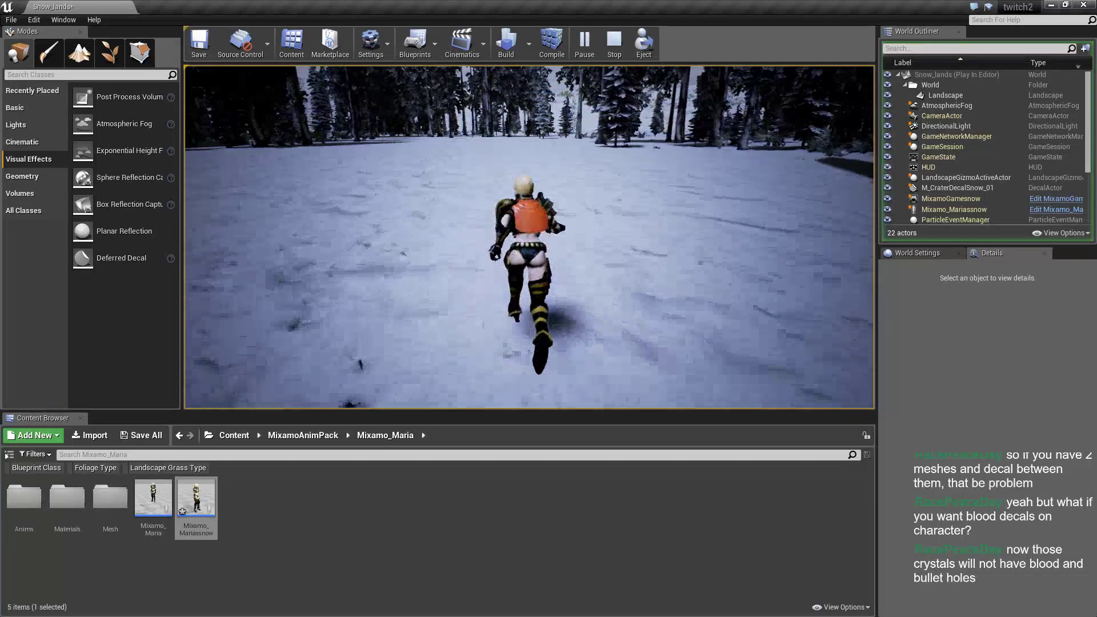
{"action": "key", "text": "w"}
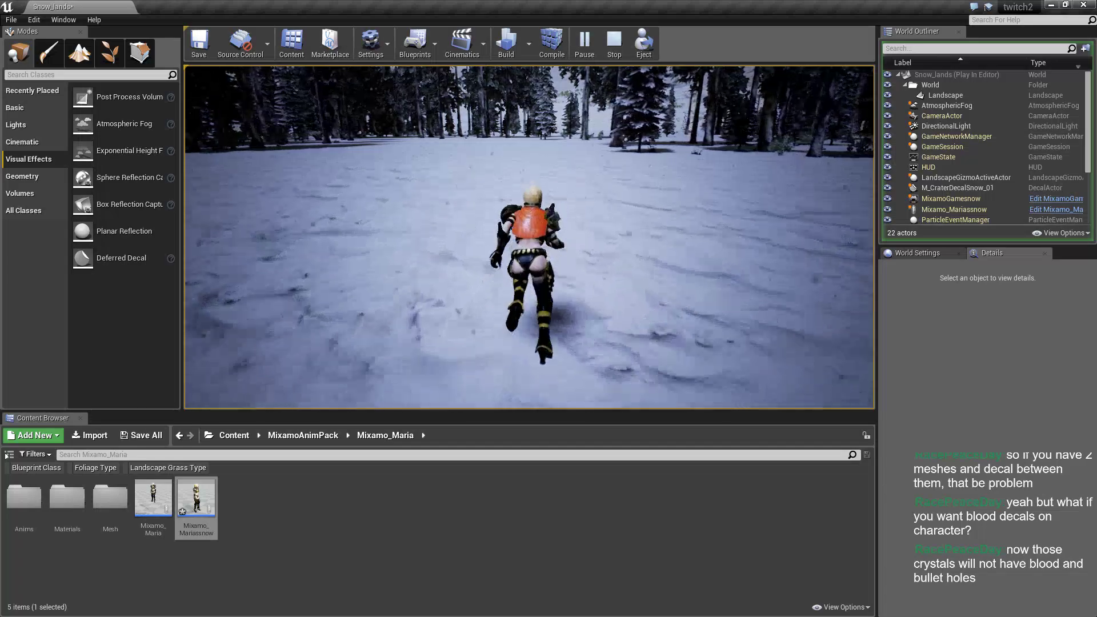
{"action": "key", "text": "w"}
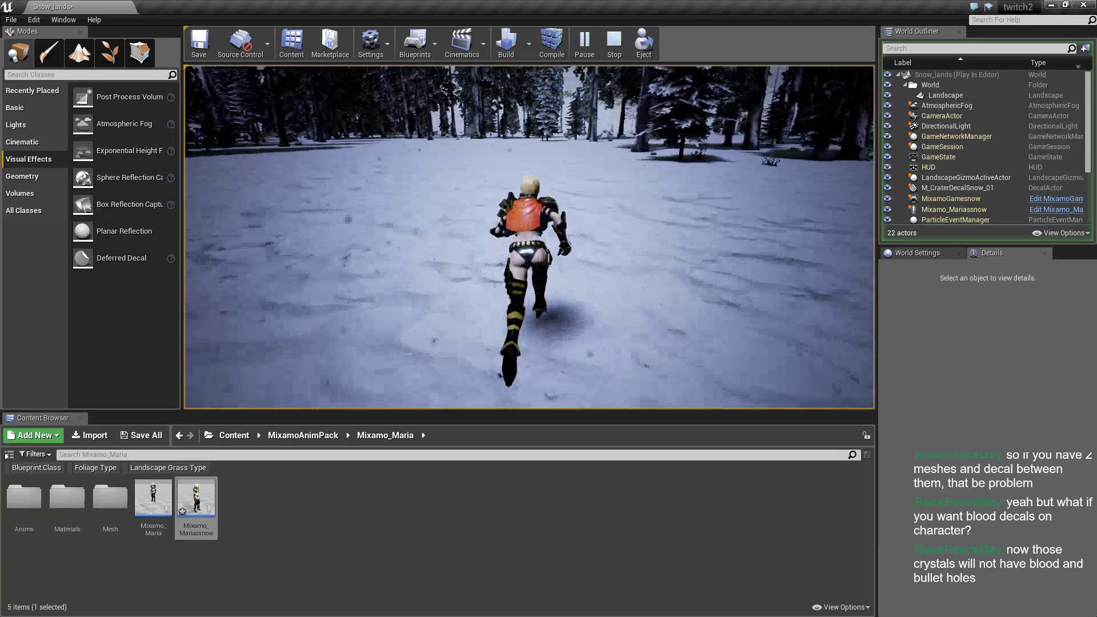
{"action": "key", "text": "Escape"}
{"action": "mouse_move", "coordinate": [267, 152]}
{"action": "right_mouse_down"}
{"action": "mouse_move", "coordinate": [297, 137]}
{"action": "mouse_move", "coordinate": [446, 240]}
{"action": "right_mouse_up"}
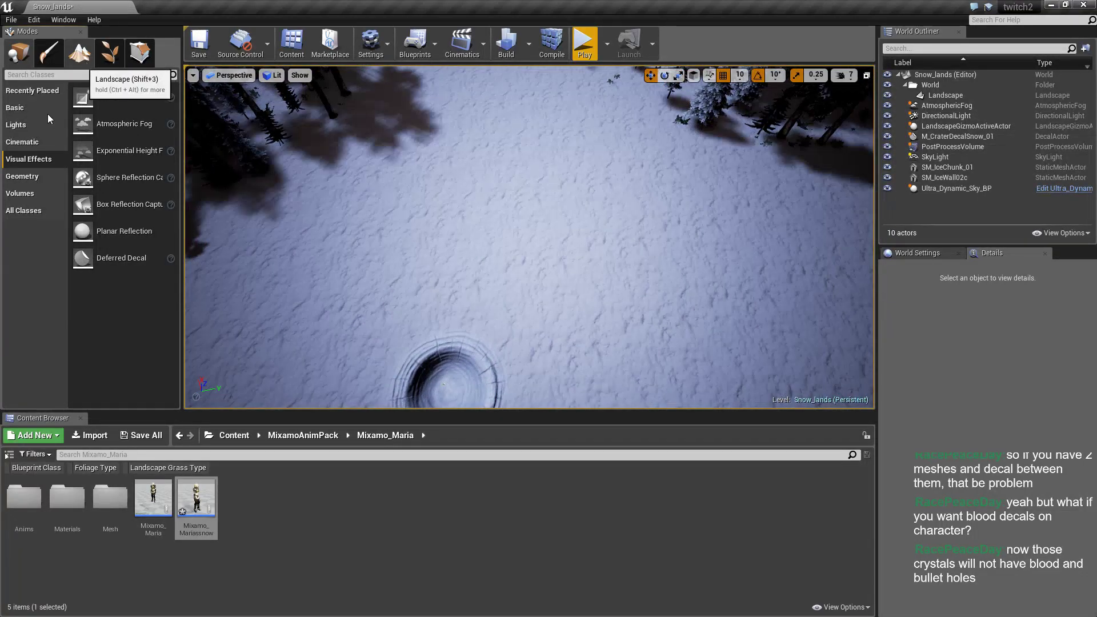
Enter Landscape mode, set Sculpt Brush Size to about 1960, and test-raise a snow mound.
{"action": "key", "text": "shift+3"}
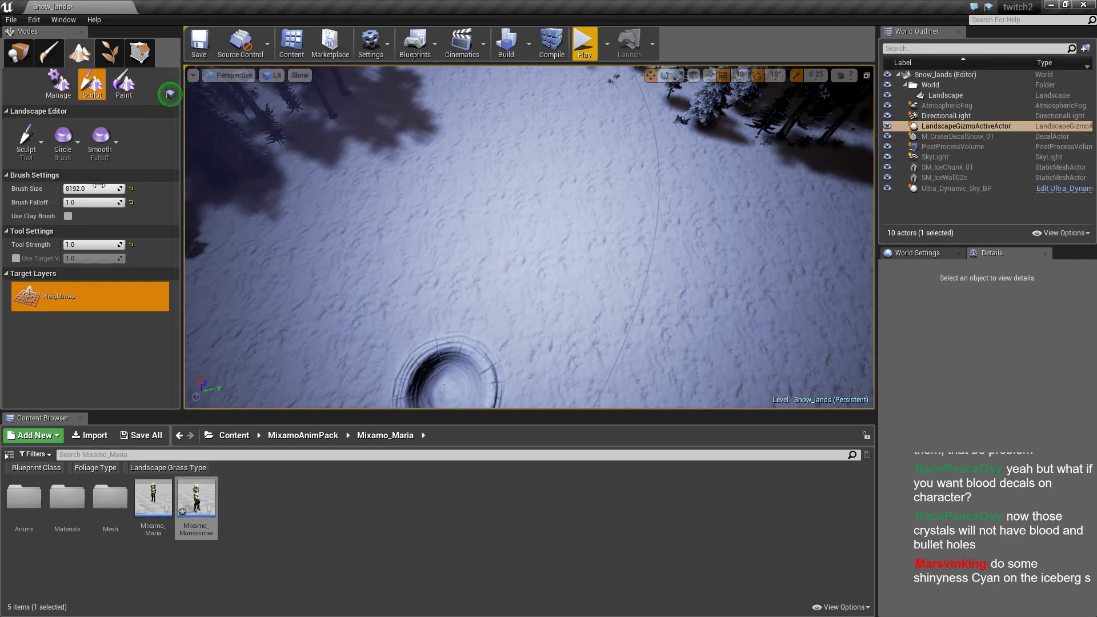
{"action": "left_click_drag", "start_coordinate": [99, 186], "coordinate": [80, 186]}
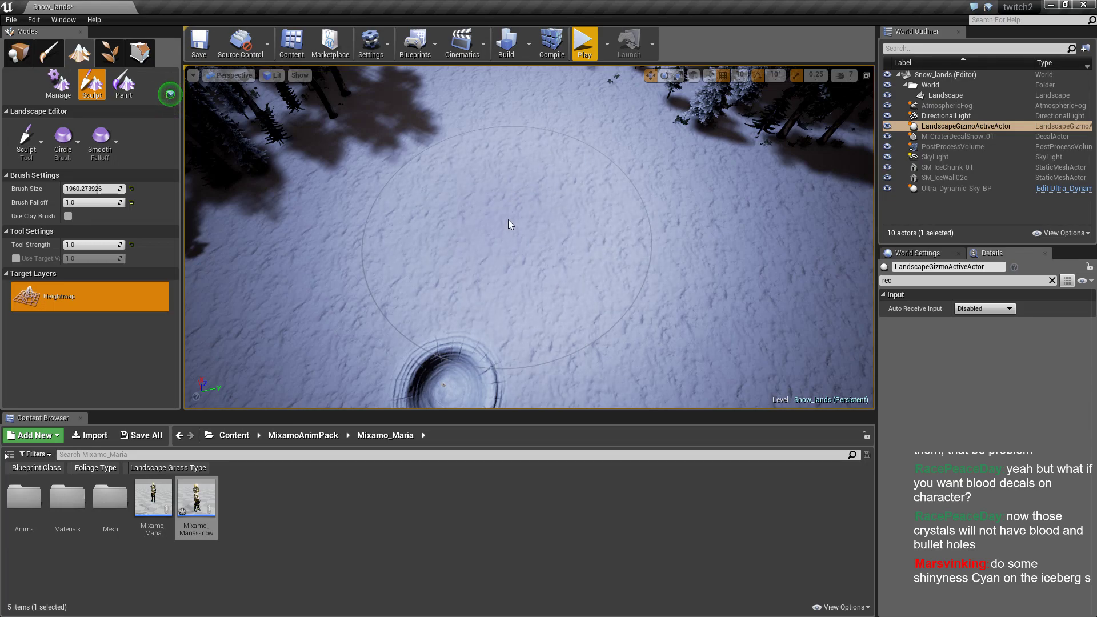
{"action": "right_click_drag", "start_coordinate": [509, 219], "coordinate": [509, 171]}
{"action": "right_click_drag", "start_coordinate": [530, 260], "coordinate": [530, 229]}
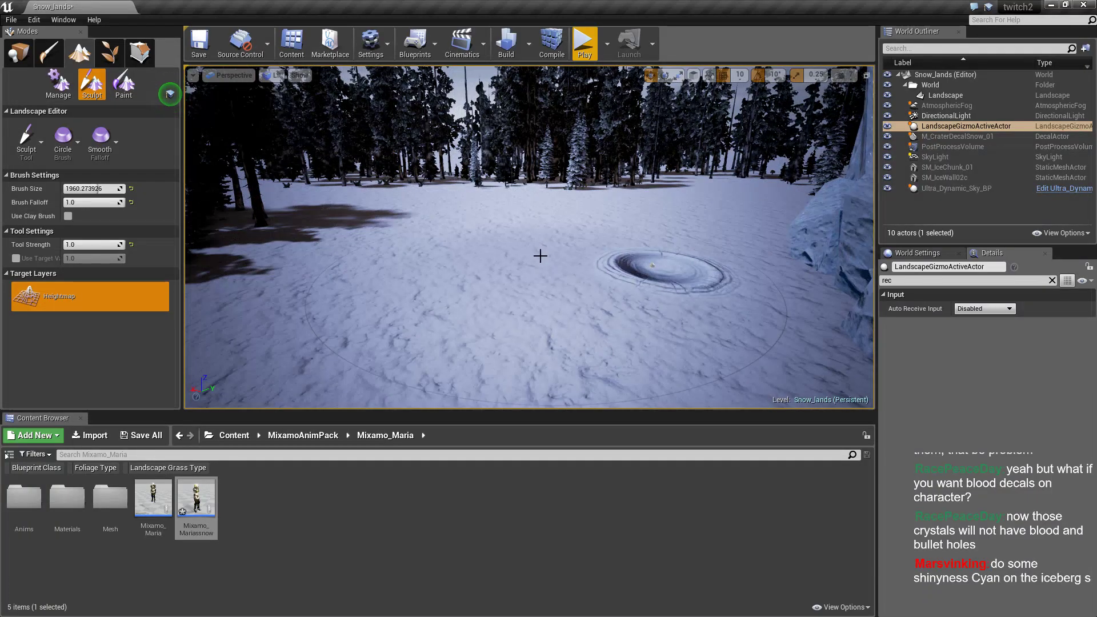
{"action": "mouse_move", "coordinate": [531, 260]}
{"action": "left_mouse_down"}
{"action": "mouse_move", "coordinate": [515, 207]}
{"action": "mouse_move", "coordinate": [578, 259]}
{"action": "left_mouse_up"}
Check the Sculpt Tool dropdown and fly the view into the snowy valley.
{"action": "scroll", "coordinate": [529, 255], "scroll_direction": "down", "scroll_amount": 3}
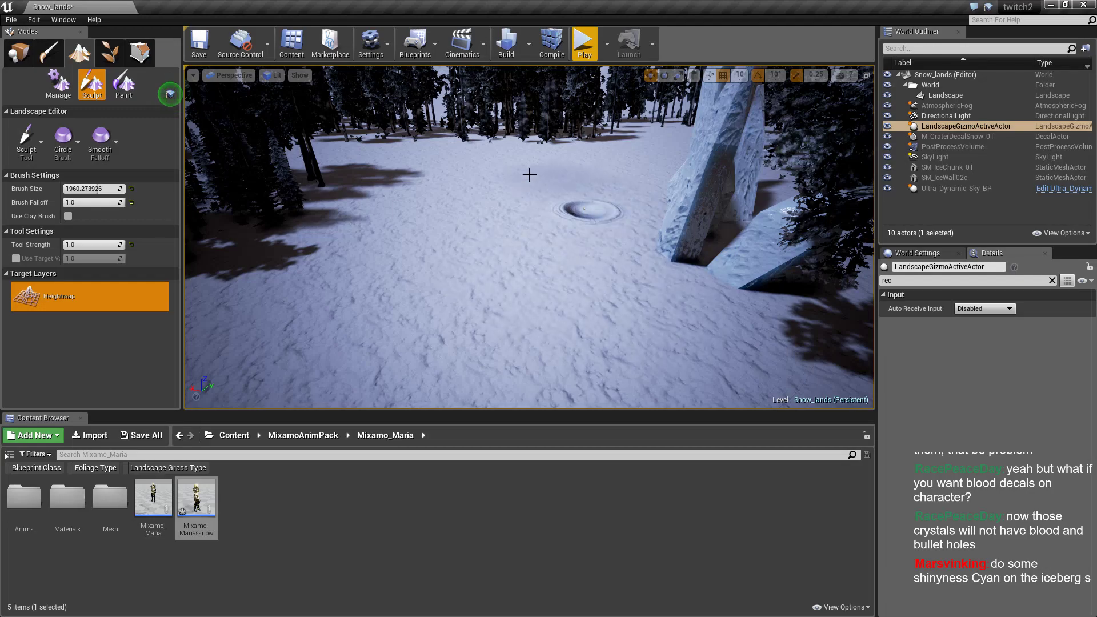
{"action": "left_click", "coordinate": [40, 152]}
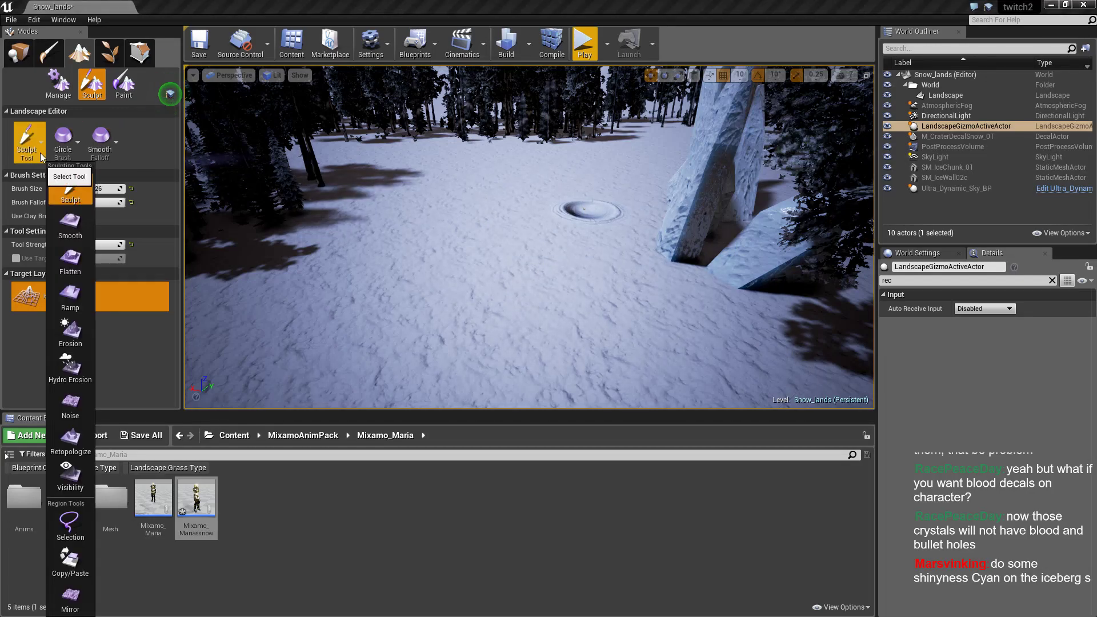
{"action": "right_click_drag", "start_coordinate": [569, 191], "coordinate": [569, 191]}
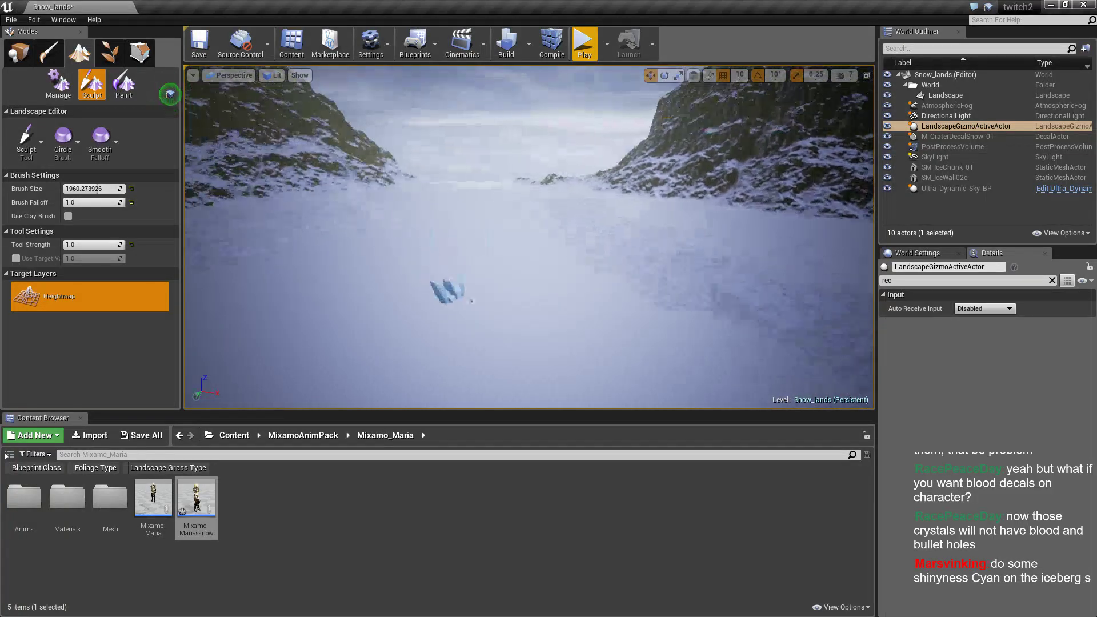
{"action": "right_click_drag", "start_coordinate": [457, 176], "coordinate": [457, 176]}
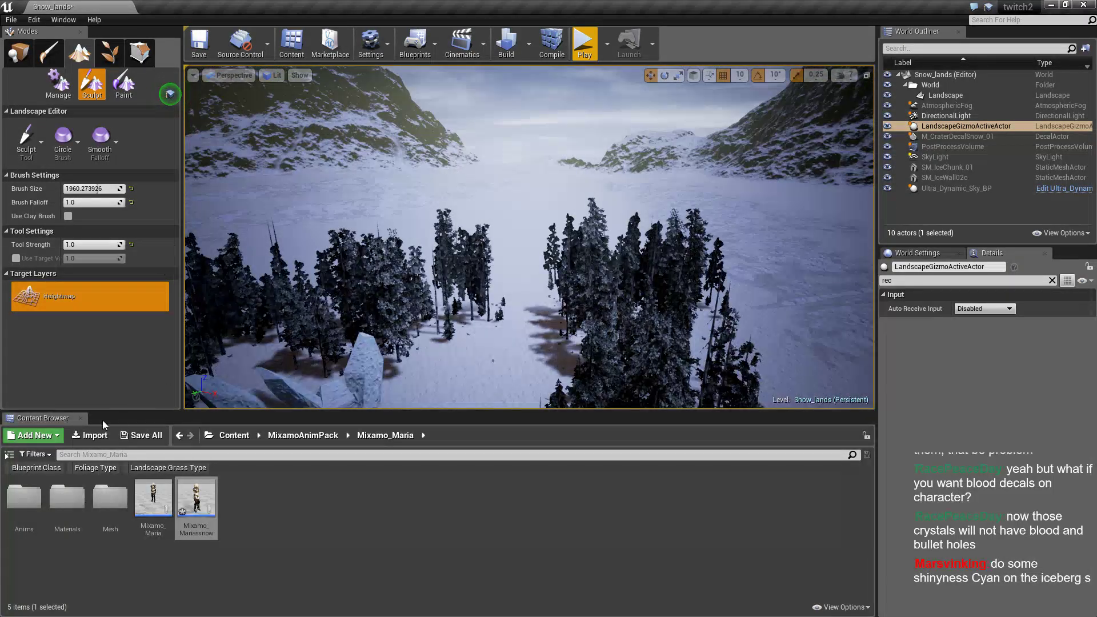
In the root Content folder, inspect Texture2D_116_BaseColor and close its viewer.
{"action": "left_click", "coordinate": [225, 435]}
{"action": "scroll", "coordinate": [353, 550], "scroll_direction": "down", "scroll_amount": 10}
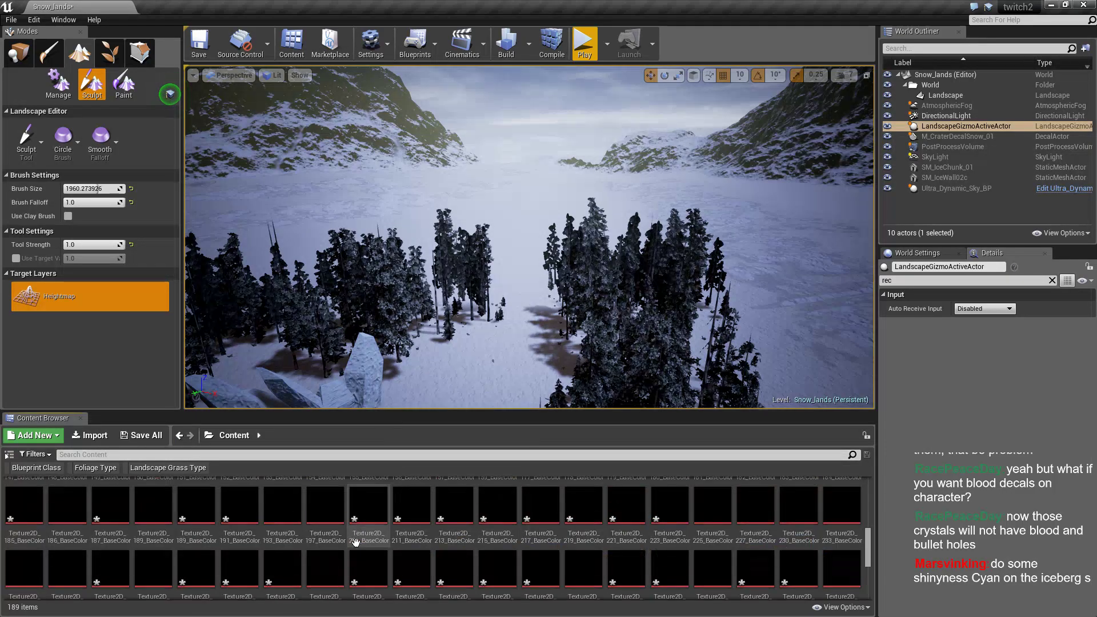
{"action": "scroll", "coordinate": [371, 563], "scroll_direction": "up", "scroll_amount": 5}
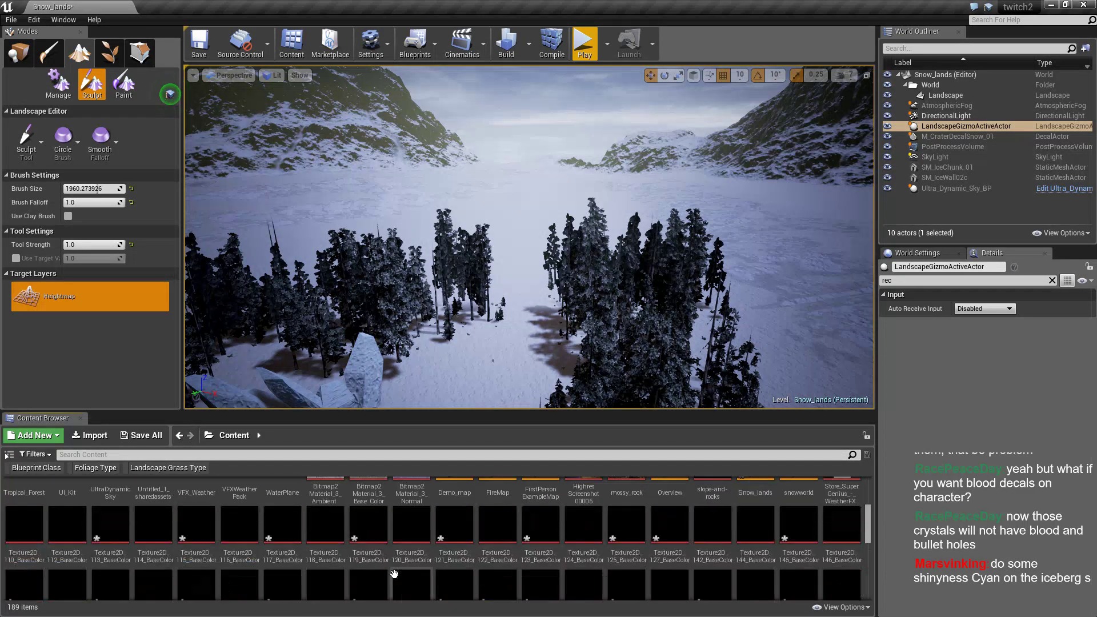
{"action": "scroll", "coordinate": [394, 573], "scroll_direction": "down", "scroll_amount": 2}
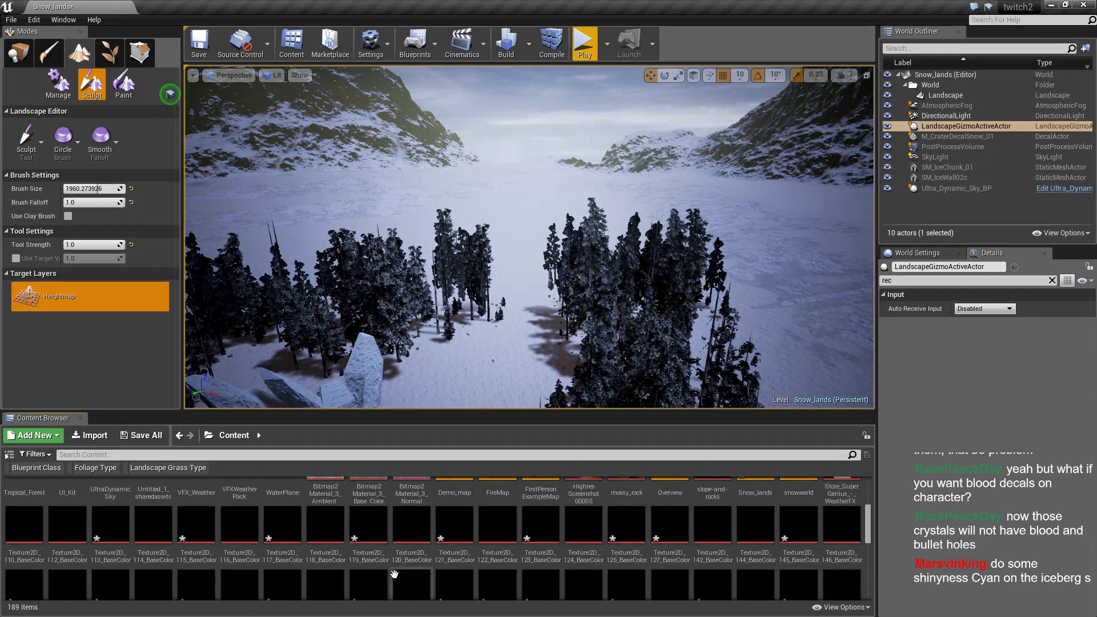
{"action": "double_click", "coordinate": [244, 541]}
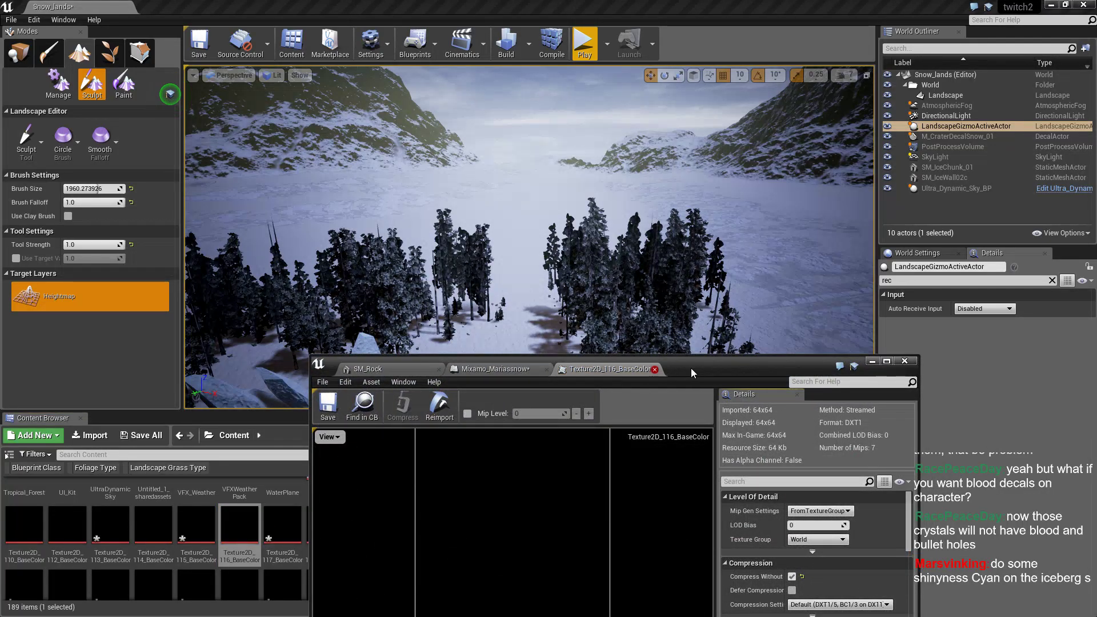
{"action": "left_click_drag", "start_coordinate": [691, 367], "coordinate": [656, 150]}
{"action": "left_click", "coordinate": [870, 144]}
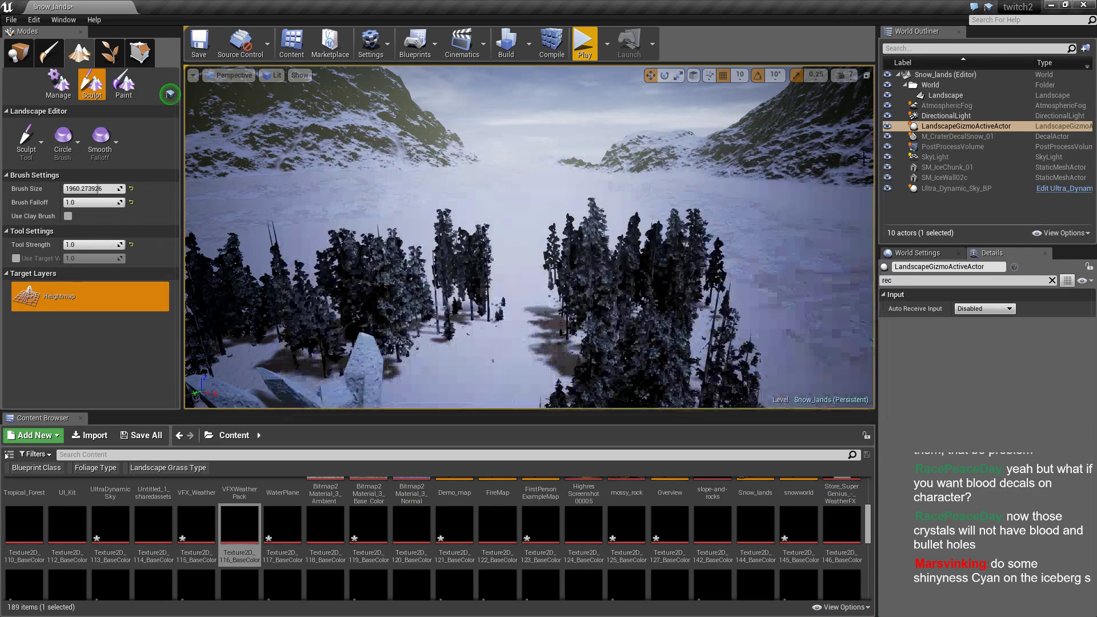
Select the run of Texture2D BaseColor textures and delete all 128.
{"action": "scroll", "coordinate": [514, 548], "scroll_direction": "up", "scroll_amount": 1}
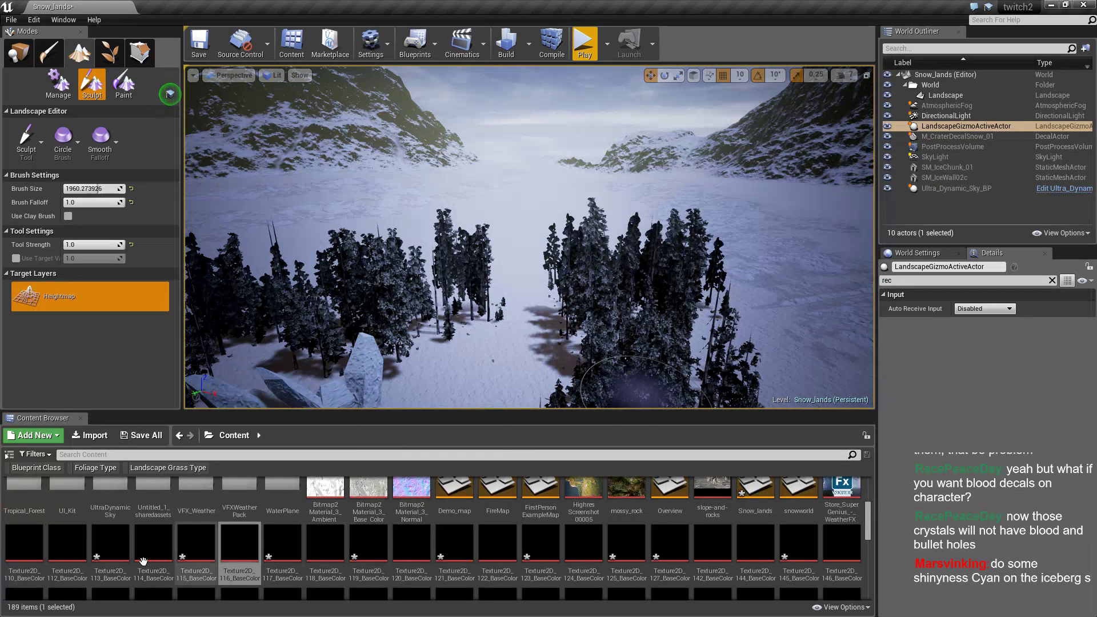
{"action": "scroll", "coordinate": [388, 547], "scroll_direction": "down", "scroll_amount": 2}
{"action": "scroll", "coordinate": [387, 547], "scroll_direction": "down", "scroll_amount": 5}
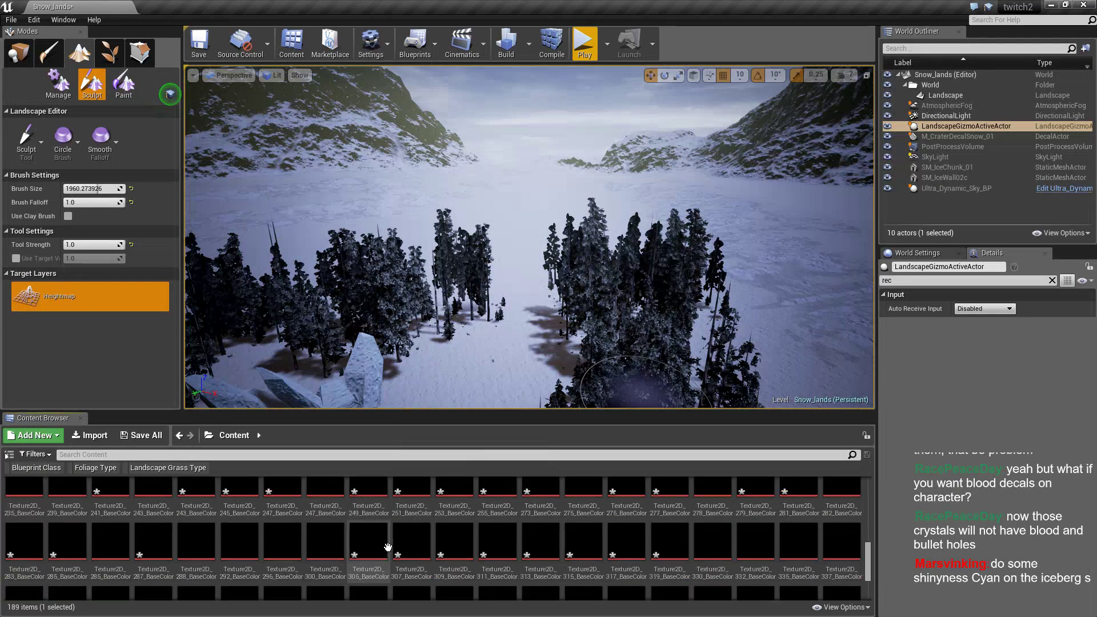
{"action": "left_click", "coordinate": [325, 559], "text": "shift"}
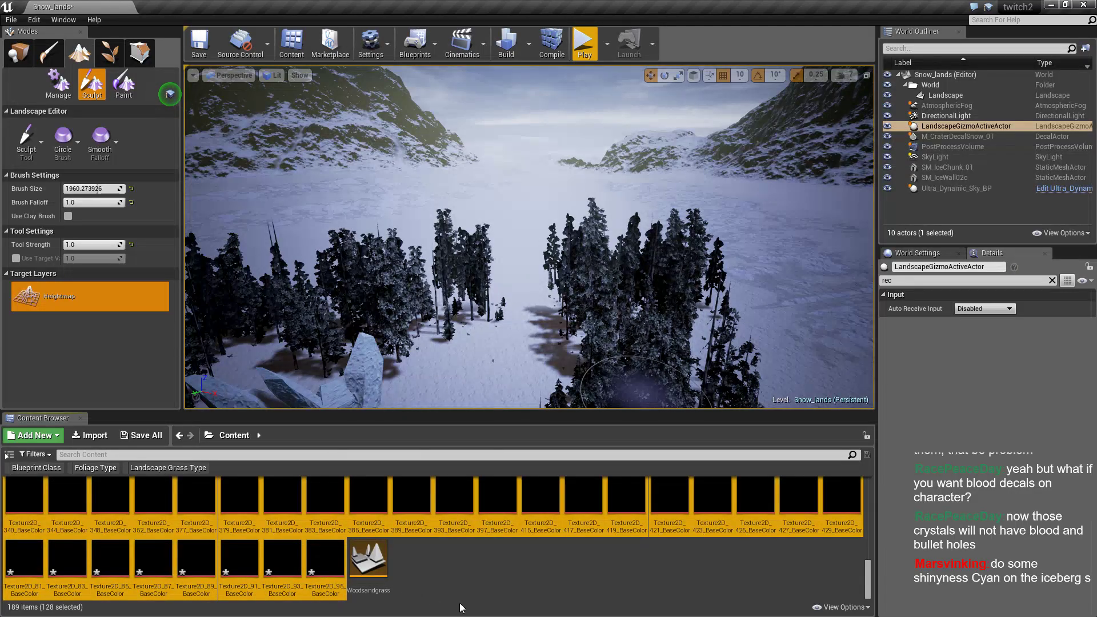
{"action": "key", "text": "Delete"}
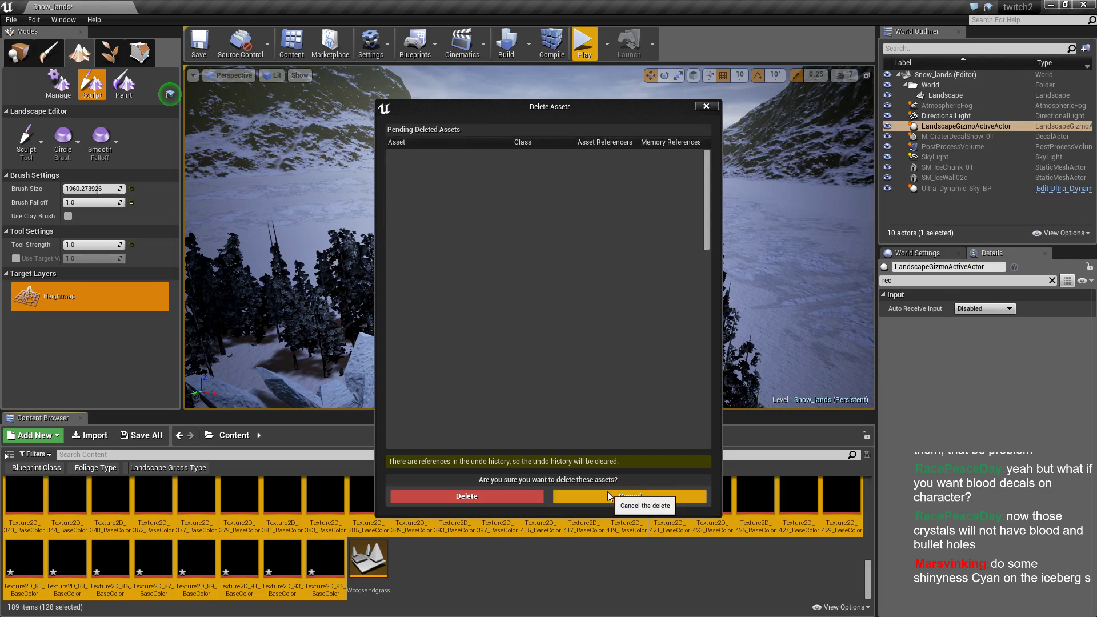
{"action": "left_click", "coordinate": [519, 496]}
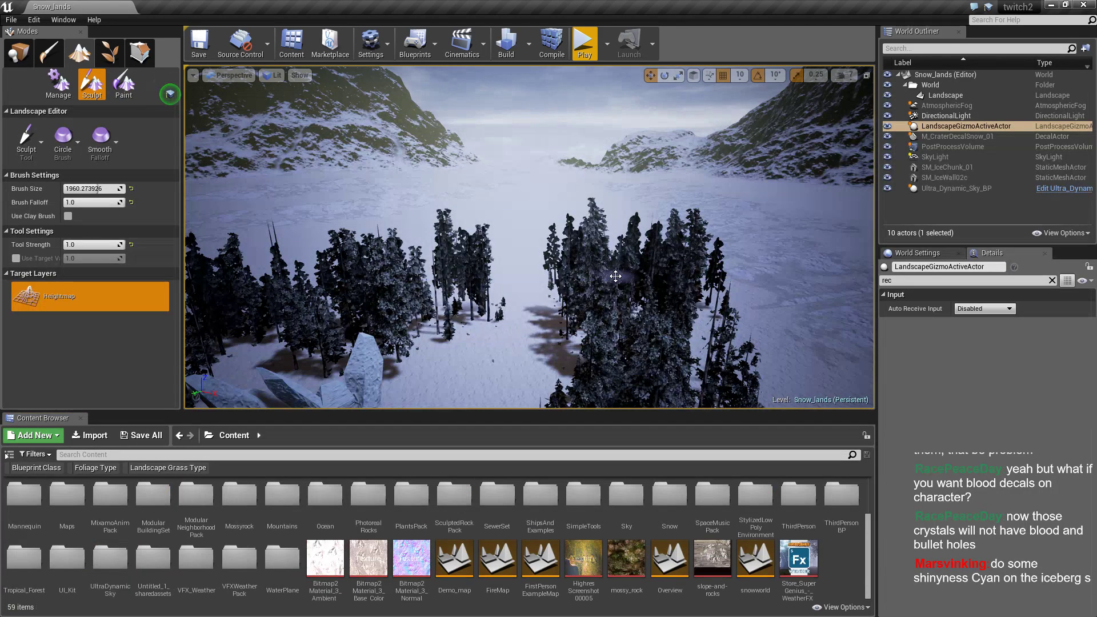
Select the SM_IceWall02c wall and clear the 'rec' Details filter to reveal its MI_IceOnGiantIn_01 material.
{"action": "mouse_move", "coordinate": [615, 276]}
{"action": "right_mouse_down"}
{"action": "mouse_move", "coordinate": [610, 402]}
{"action": "mouse_move", "coordinate": [617, 268]}
{"action": "right_mouse_up"}
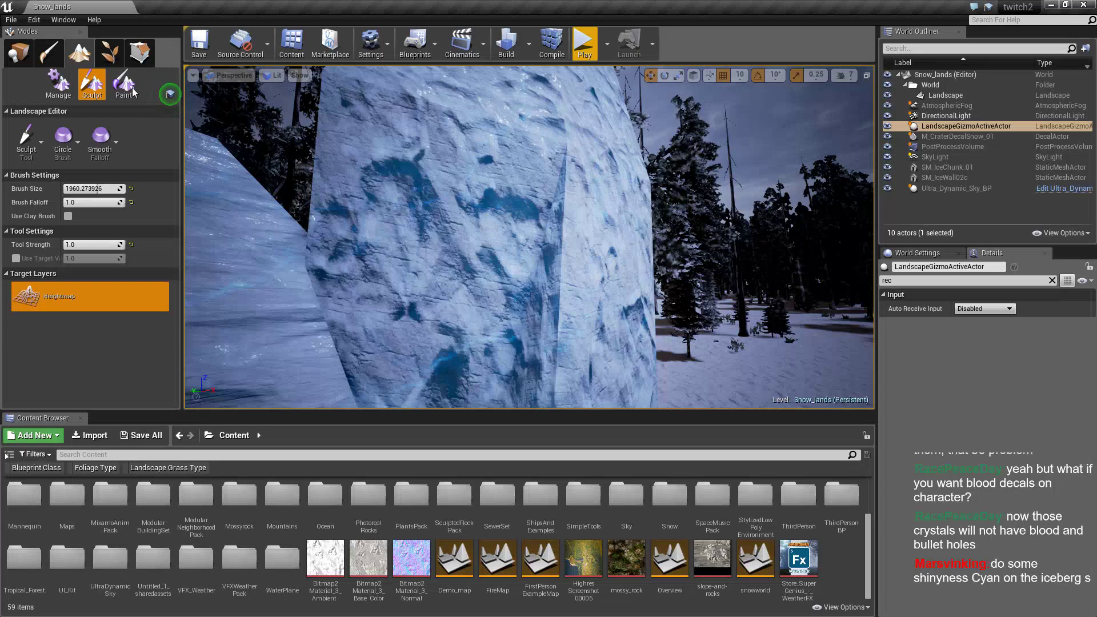
{"action": "left_click", "coordinate": [25, 66]}
{"action": "left_click", "coordinate": [457, 240]}
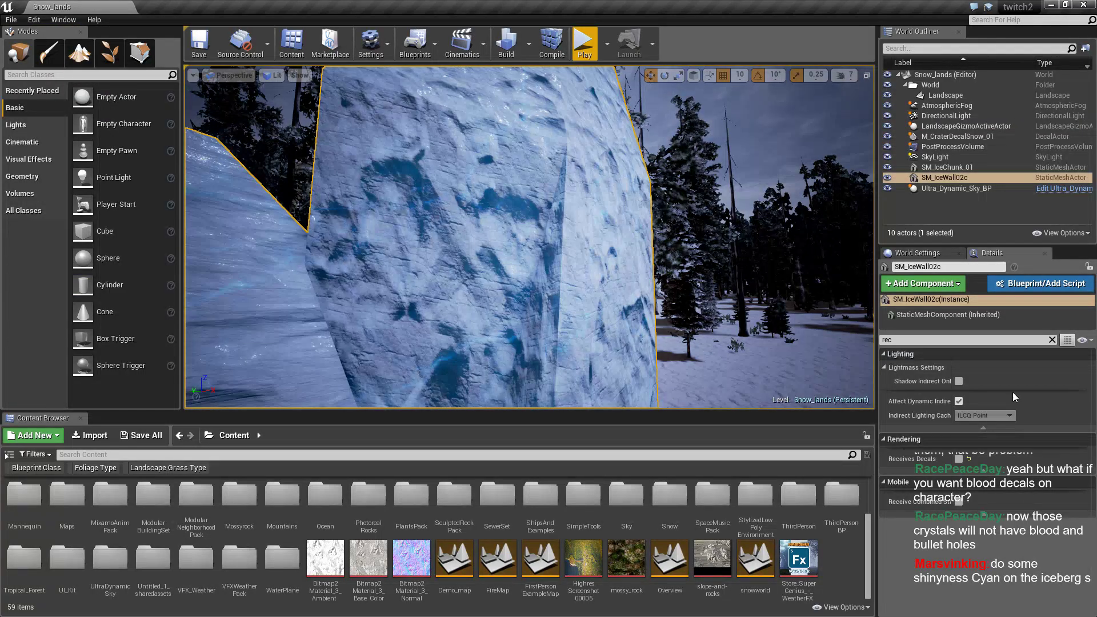
{"action": "right_click_drag", "start_coordinate": [635, 351], "coordinate": [635, 350]}
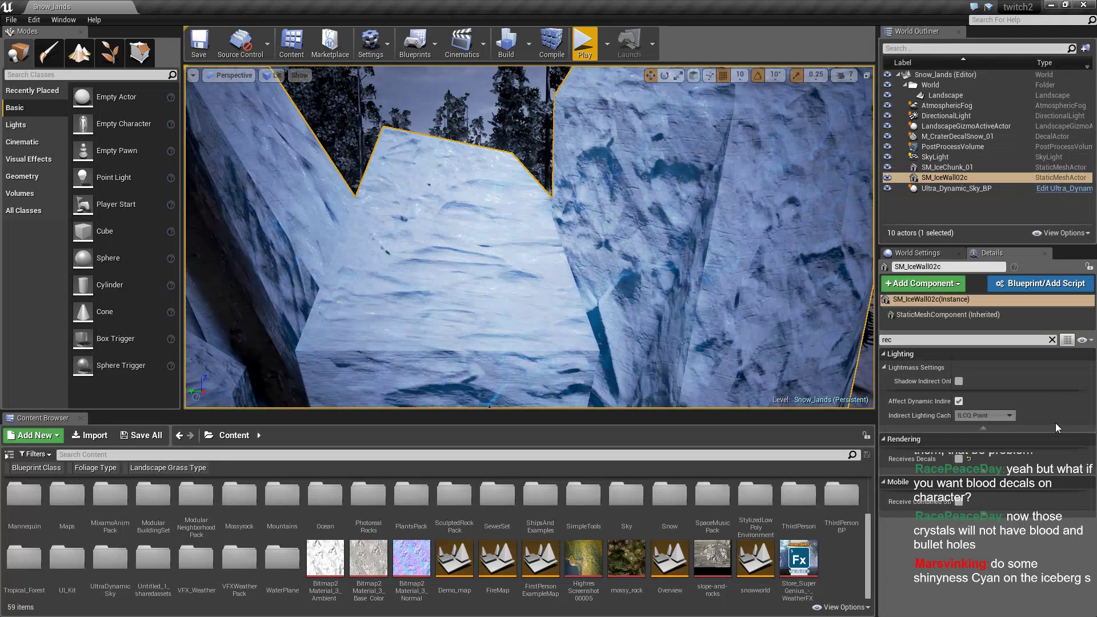
{"action": "left_click", "coordinate": [1051, 340]}
{"action": "scroll", "coordinate": [1037, 443], "scroll_direction": "down", "scroll_amount": 3}
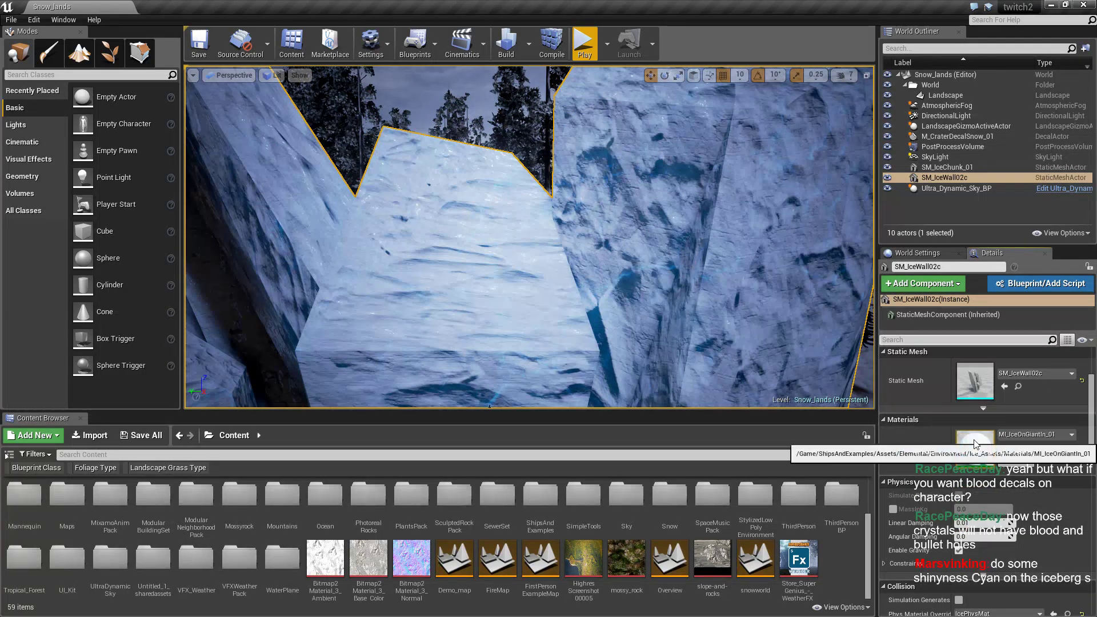
Open MI_IceOnGiantIn_01 full screen and drag its SS_Scale up to about 24.9.
{"action": "double_click", "coordinate": [982, 456]}
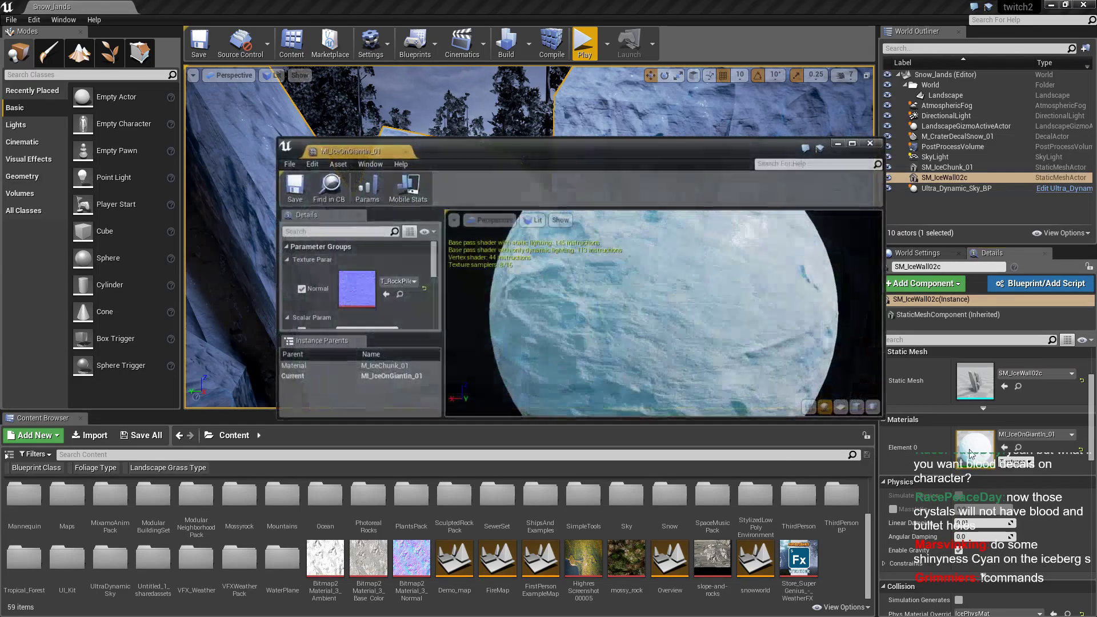
{"action": "double_click", "coordinate": [523, 145]}
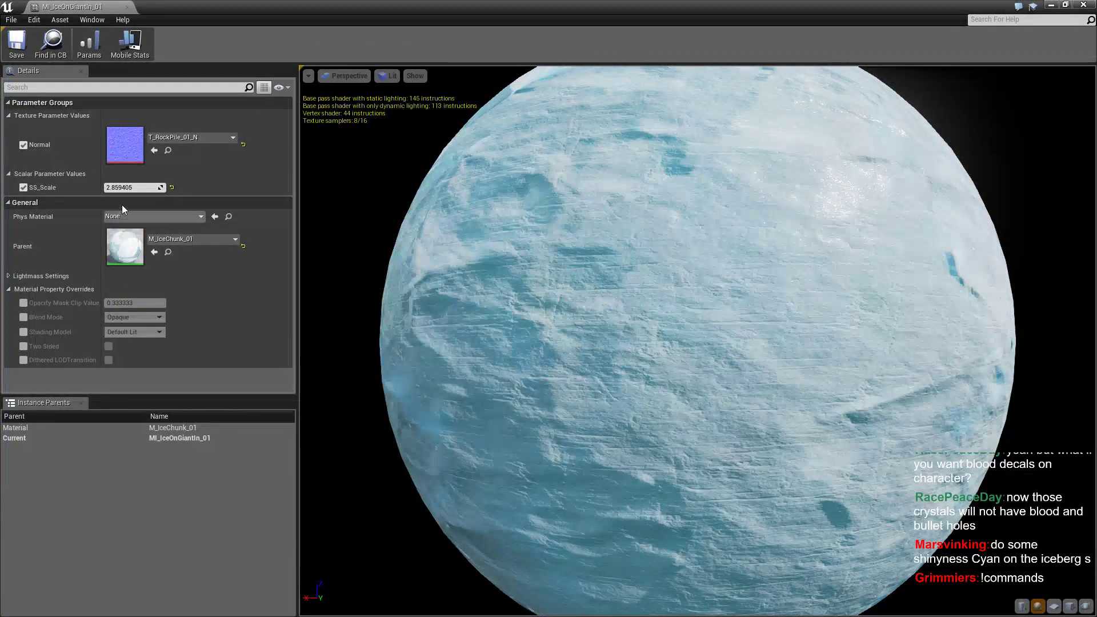
{"action": "left_click_drag", "start_coordinate": [127, 188], "coordinate": [240, 188]}
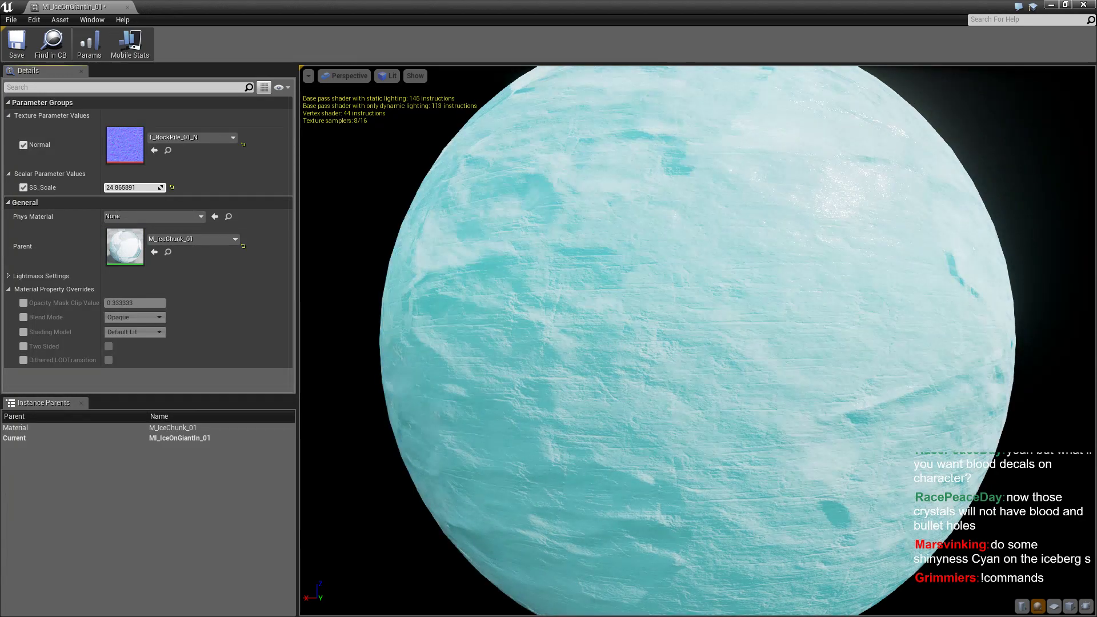
{"action": "key", "text": "super+Down"}
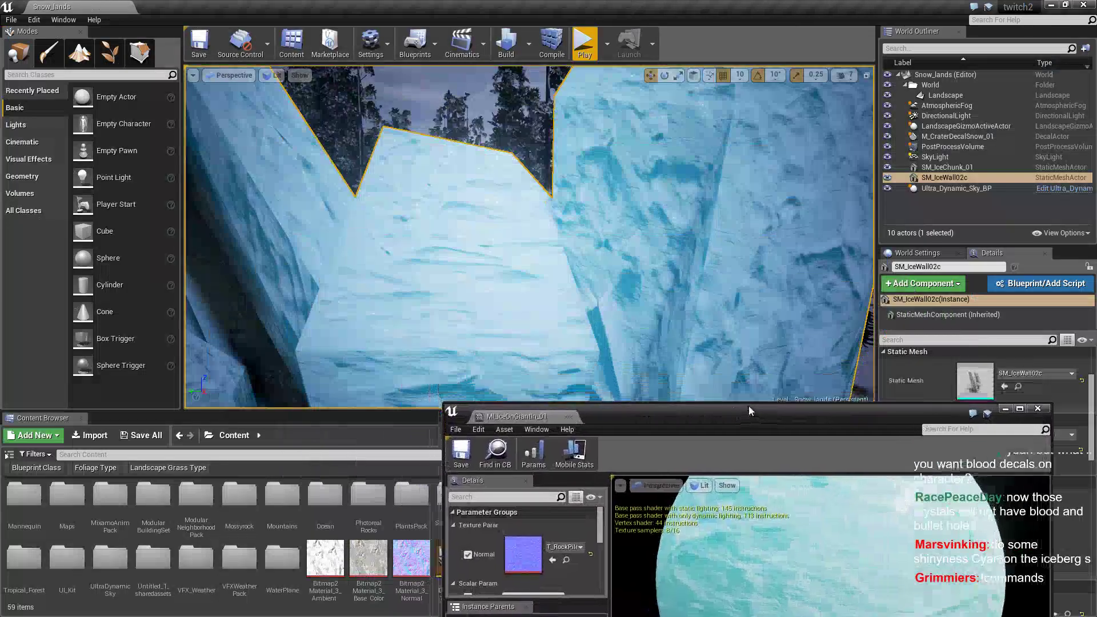
{"action": "key", "text": "f"}
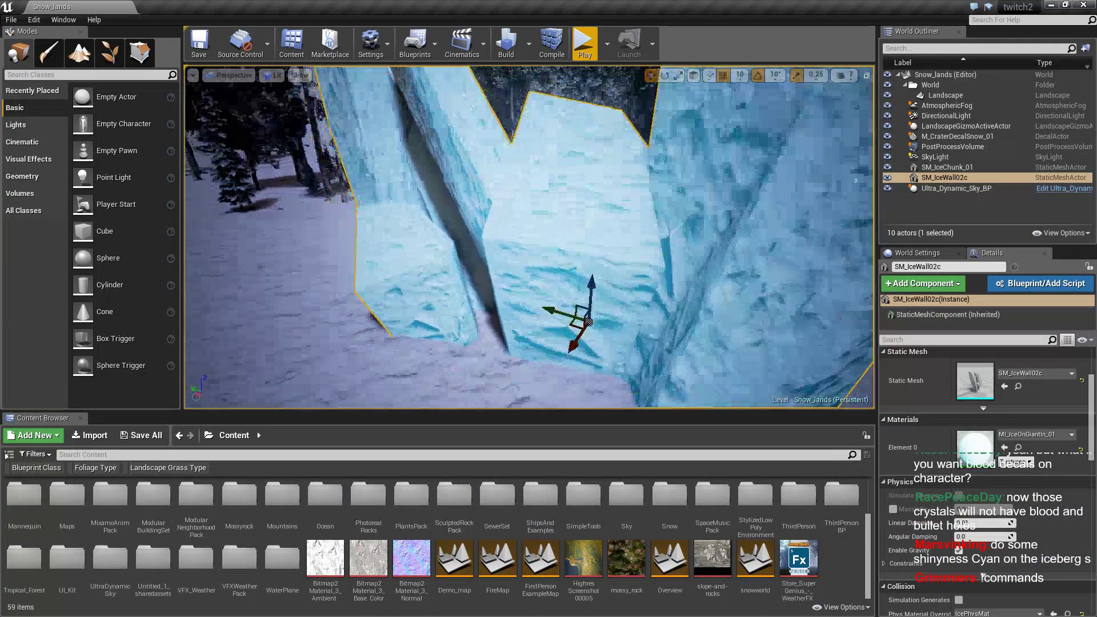
{"action": "scroll", "coordinate": [529, 237], "scroll_direction": "down", "scroll_amount": 2}
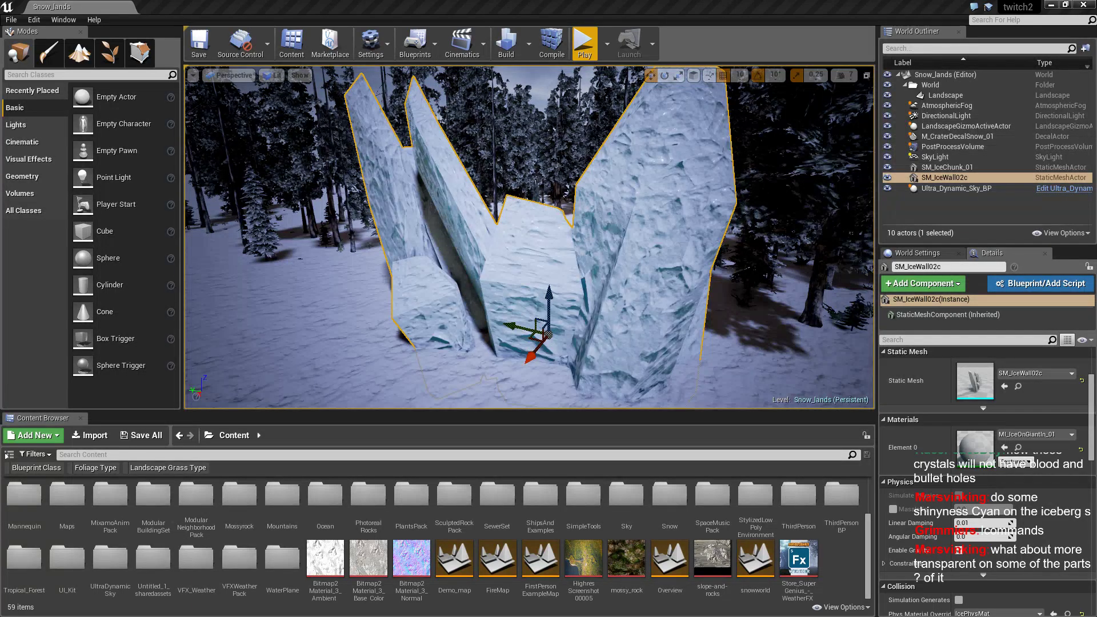
{"action": "scroll", "coordinate": [687, 274], "scroll_direction": "up", "scroll_amount": 2}
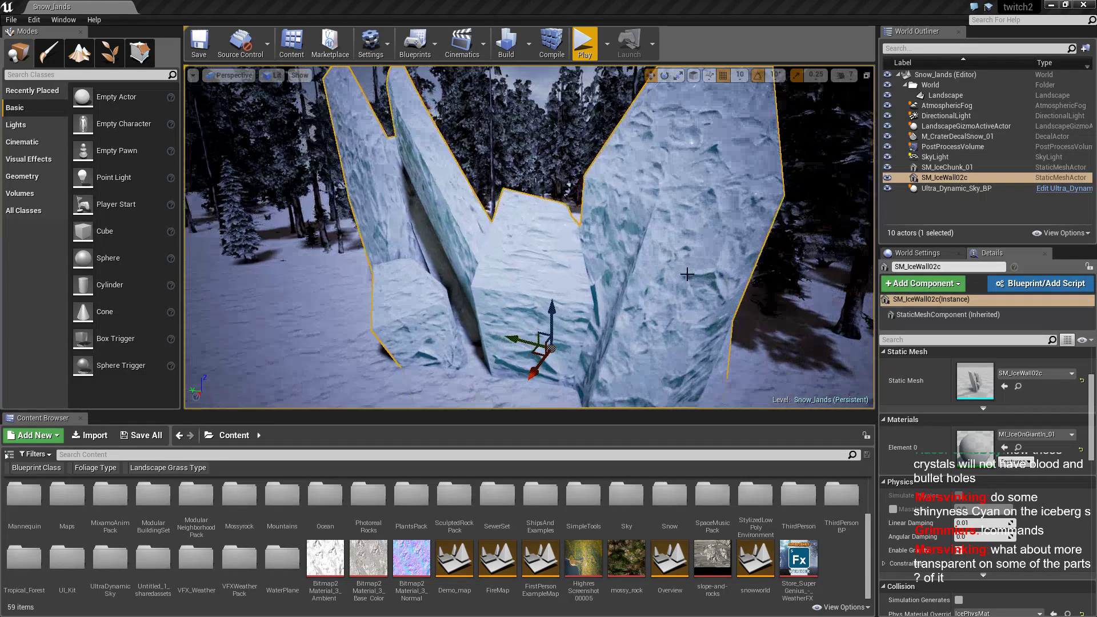
{"action": "scroll", "coordinate": [686, 274], "scroll_direction": "up", "scroll_amount": 3}
{"action": "scroll", "coordinate": [686, 274], "scroll_direction": "up", "scroll_amount": 2}
{"action": "scroll", "coordinate": [686, 274], "scroll_direction": "up", "scroll_amount": 2}
{"action": "scroll", "coordinate": [686, 275], "scroll_direction": "up", "scroll_amount": 2}
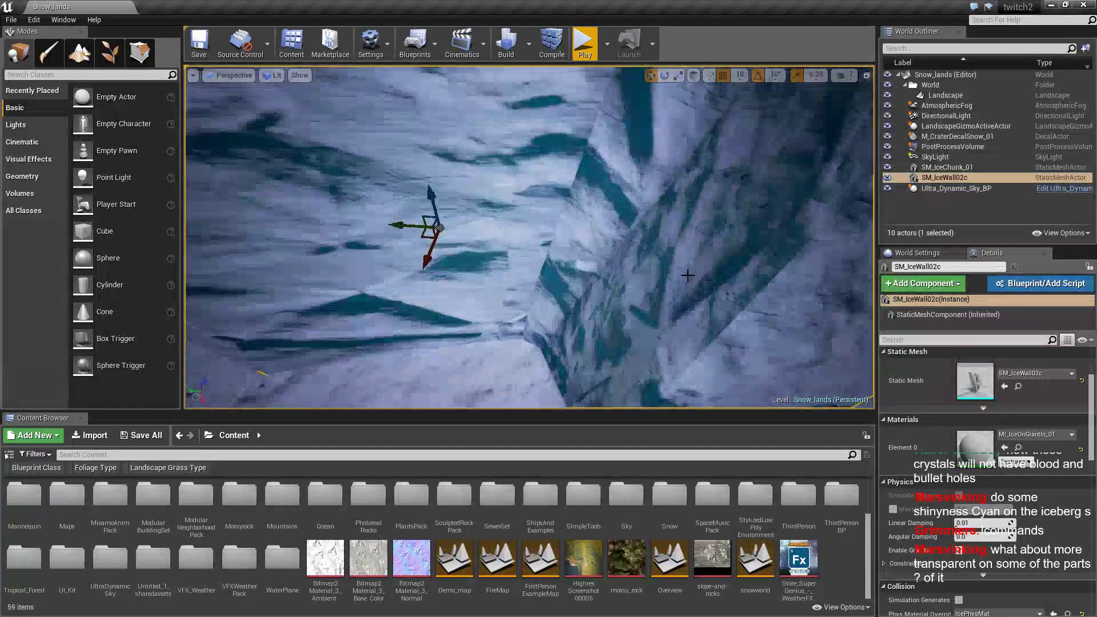
{"action": "scroll", "coordinate": [687, 274], "scroll_direction": "up", "scroll_amount": 2}
{"action": "scroll", "coordinate": [687, 274], "scroll_direction": "up", "scroll_amount": 1}
{"action": "scroll", "coordinate": [687, 274], "scroll_direction": "down", "scroll_amount": 2}
{"action": "scroll", "coordinate": [687, 274], "scroll_direction": "down", "scroll_amount": 2}
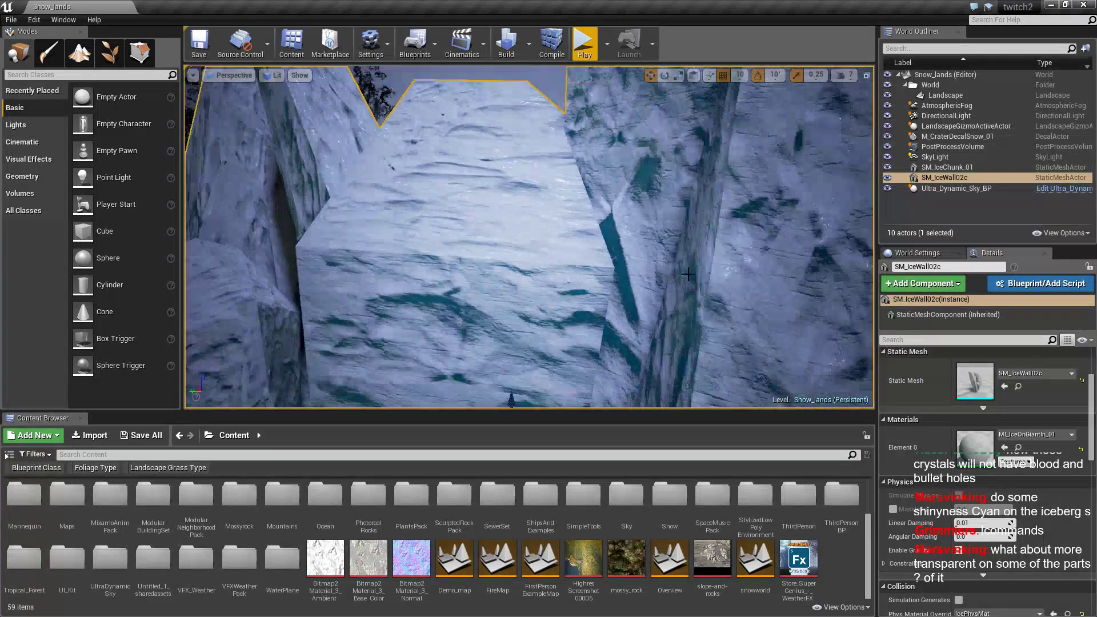
{"action": "scroll", "coordinate": [687, 274], "scroll_direction": "down", "scroll_amount": 2}
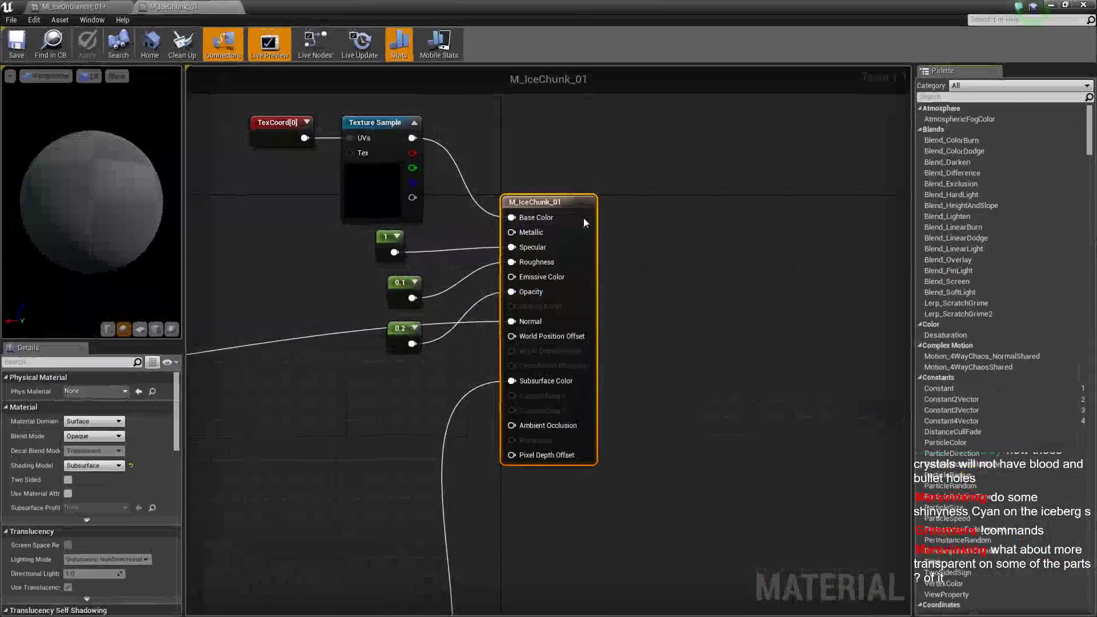
Set the M_IceChunk_01 material's blend mode to Translucent.
{"action": "right_click_drag", "start_coordinate": [466, 372], "coordinate": [675, 252]}
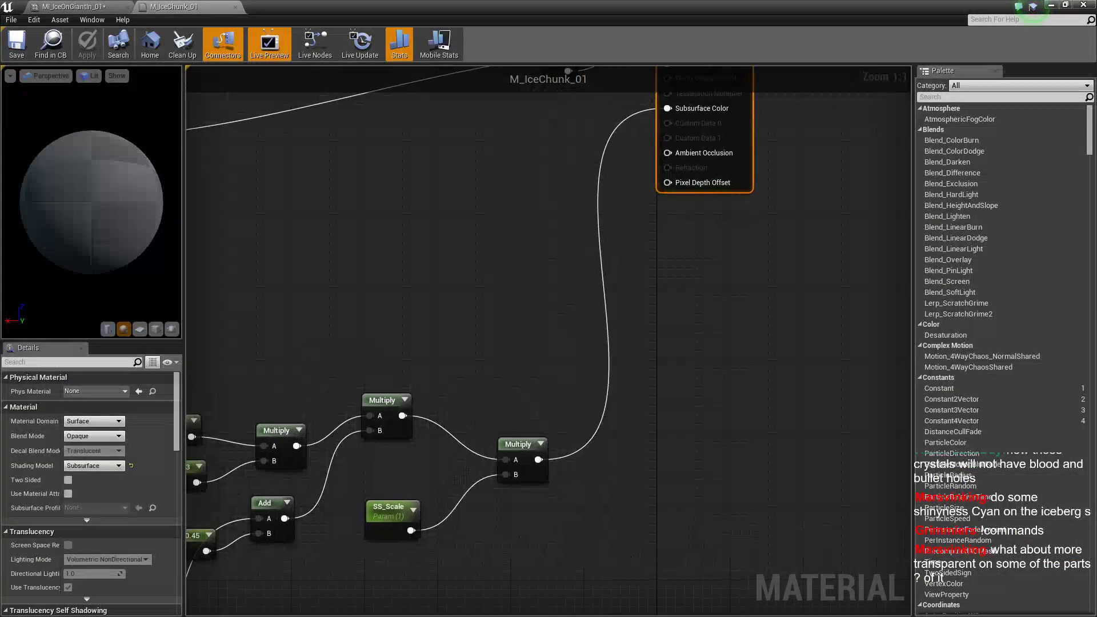
{"action": "right_click_drag", "start_coordinate": [680, 289], "coordinate": [629, 458]}
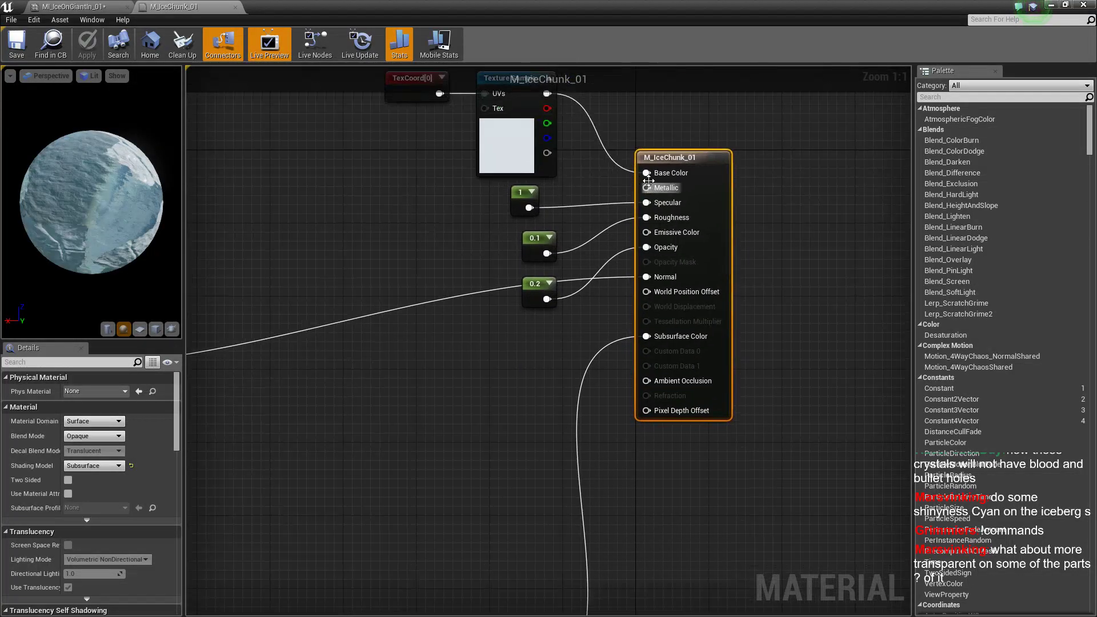
{"action": "scroll", "coordinate": [135, 467], "scroll_direction": "down", "scroll_amount": 1}
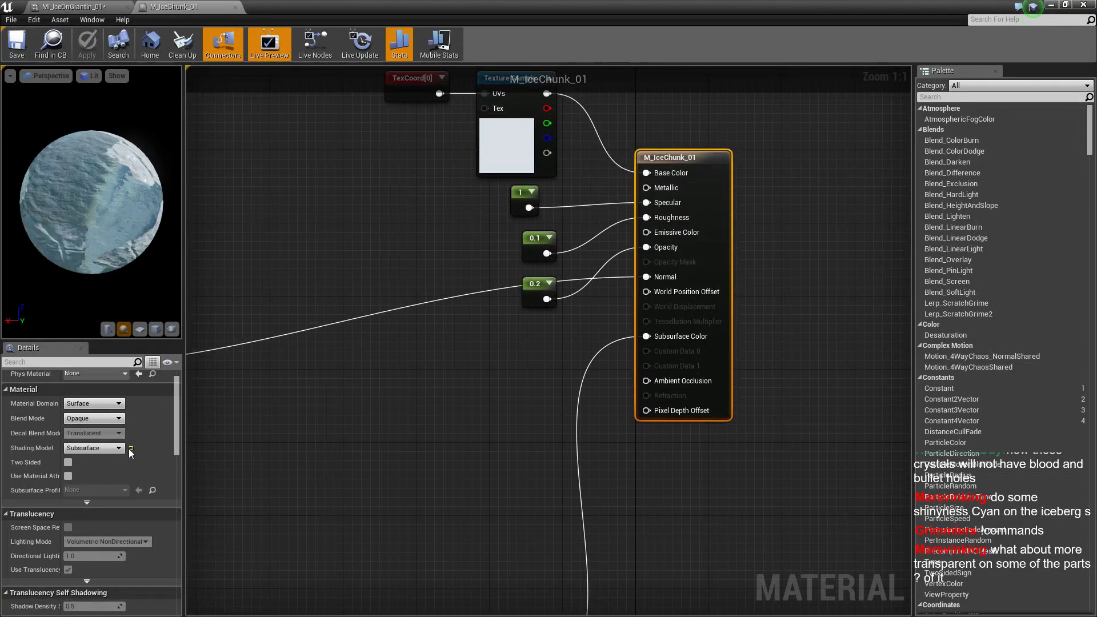
{"action": "left_click", "coordinate": [101, 420]}
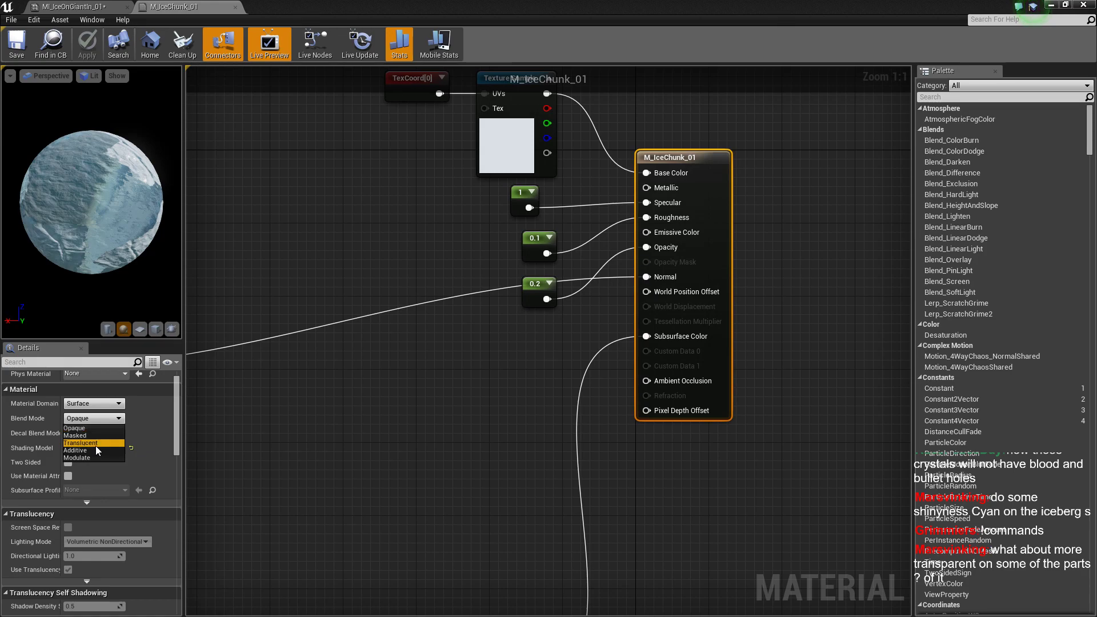
{"action": "left_click", "coordinate": [95, 444]}
Add a Lerp node and a Fresnel node, wiring Fresnel into the Lerp's Alpha.
{"action": "right_click_drag", "start_coordinate": [386, 422], "coordinate": [504, 368]}
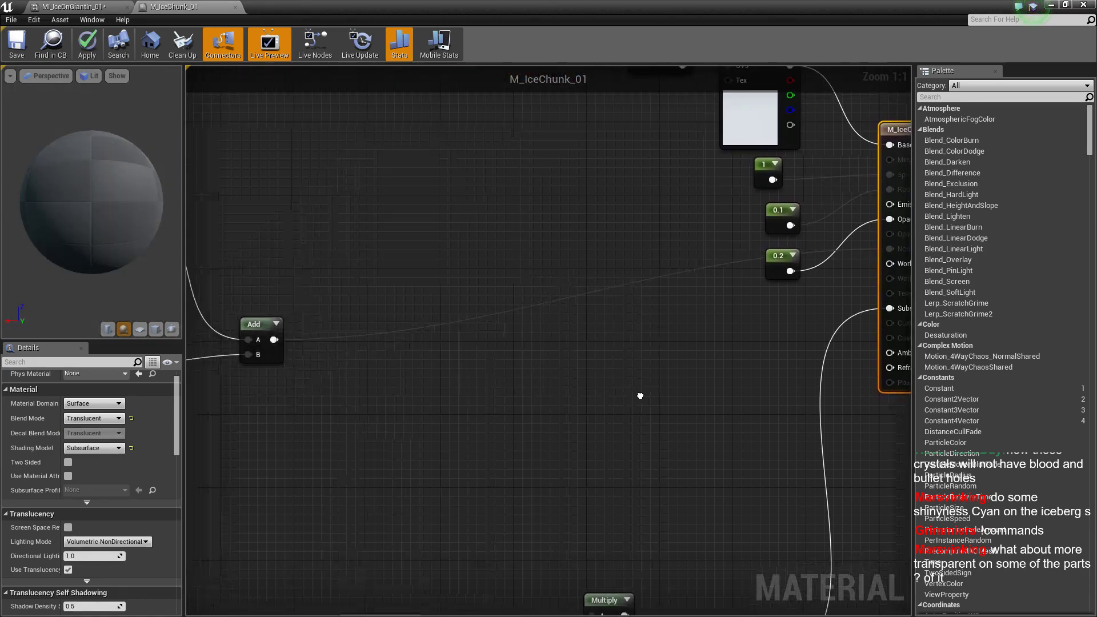
{"action": "left_click", "coordinate": [538, 365]}
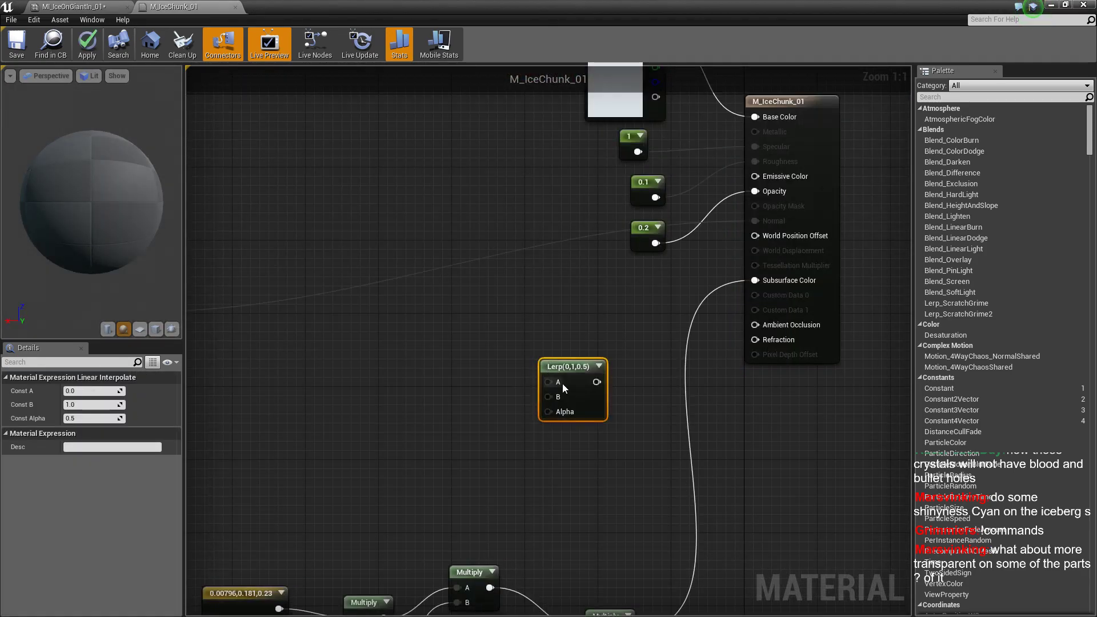
{"action": "right_click", "coordinate": [459, 352]}
{"action": "type", "text": "fr"}
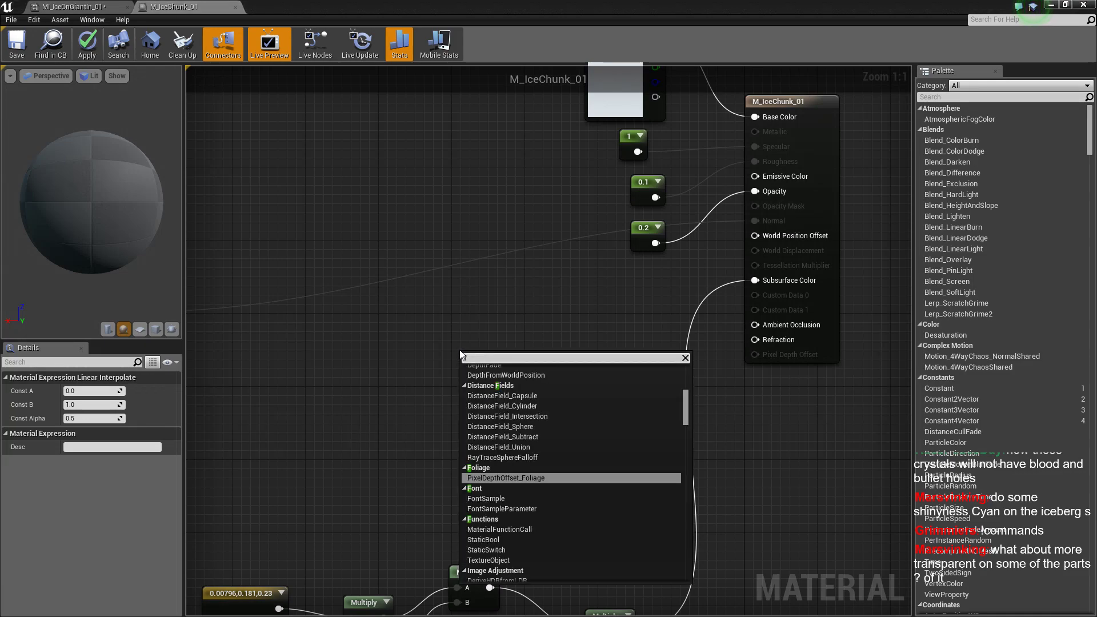
{"action": "type", "text": "esnel"}
{"action": "left_click", "coordinate": [489, 401]}
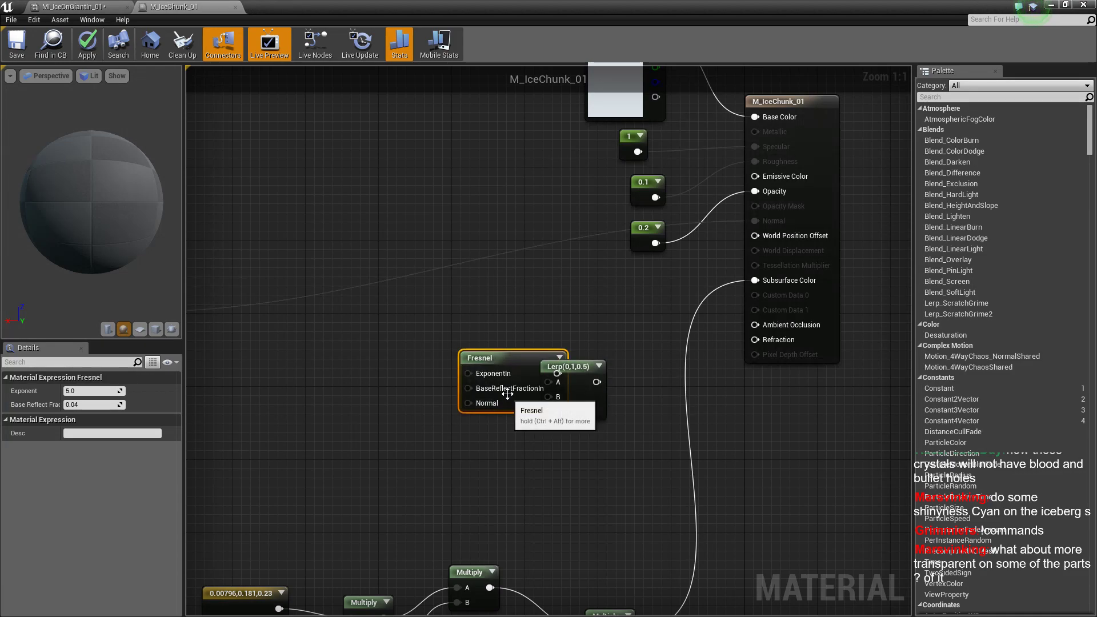
{"action": "left_click_drag", "start_coordinate": [467, 373], "coordinate": [547, 411]}
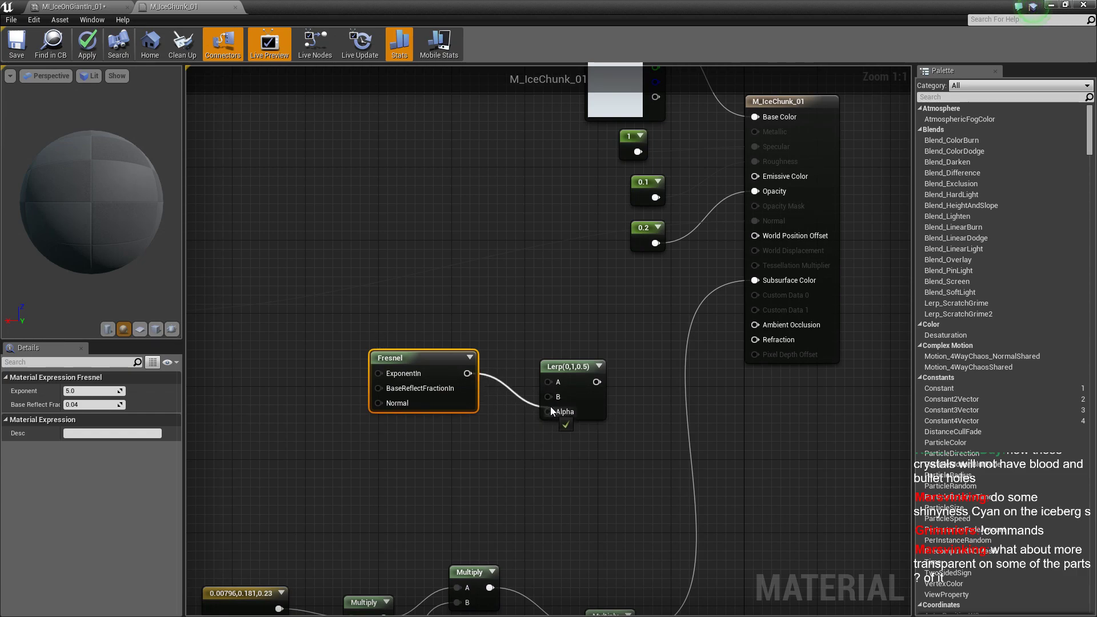
{"action": "left_click_drag", "start_coordinate": [583, 370], "coordinate": [697, 344]}
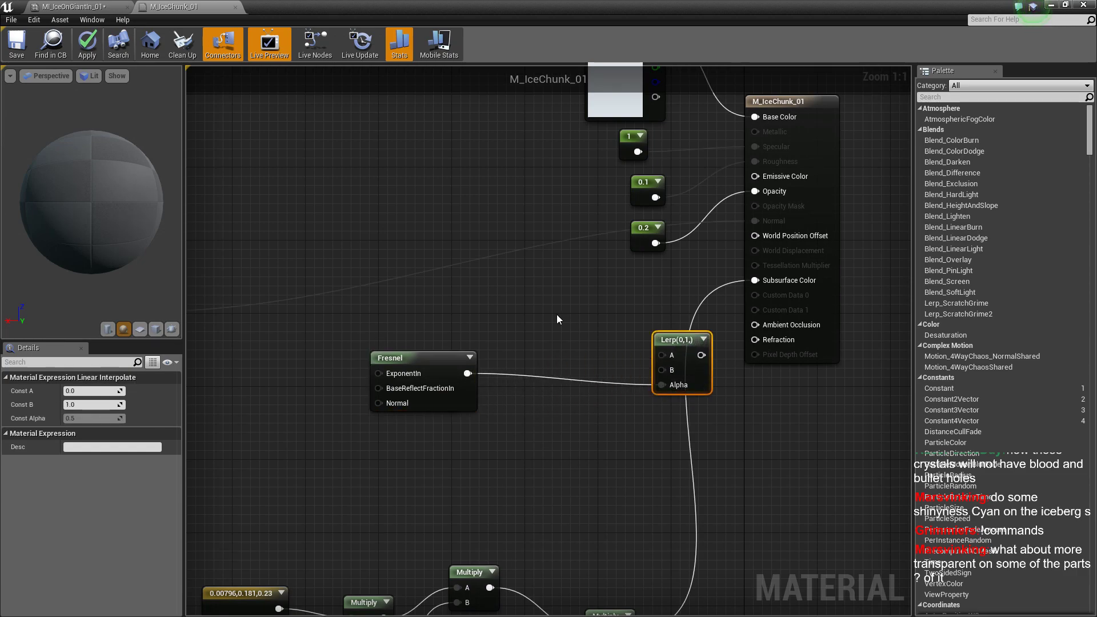
Add two scalar parameter nodes wired into the Lerp's A and B inputs.
{"action": "left_click", "coordinate": [552, 285]}
{"action": "left_click", "coordinate": [550, 346]}
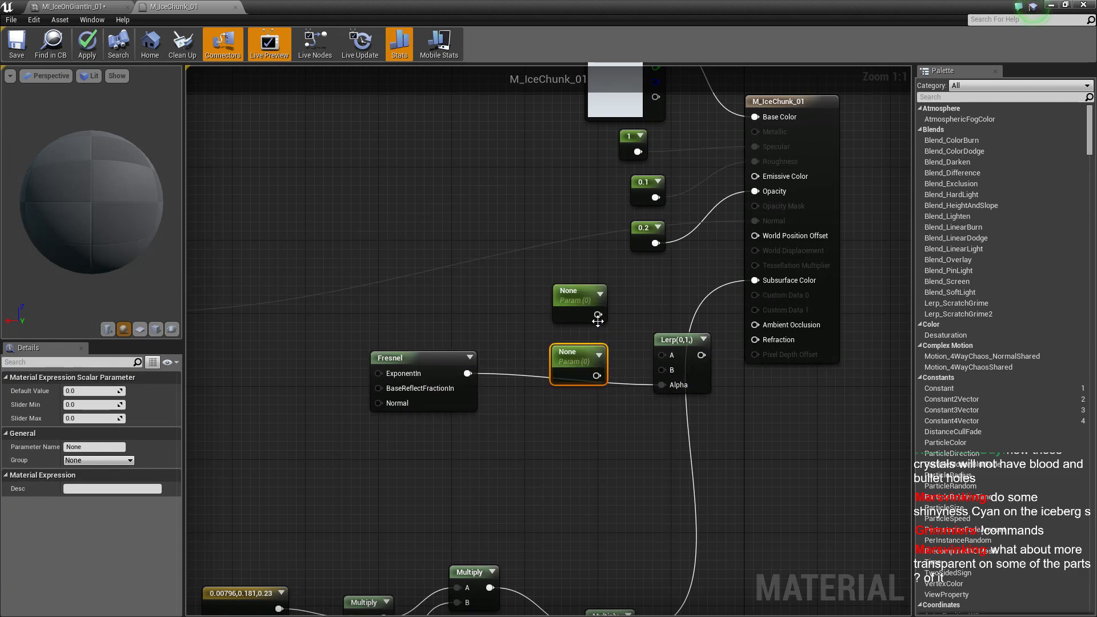
{"action": "left_click_drag", "start_coordinate": [605, 372], "coordinate": [661, 370]}
{"action": "mouse_move", "coordinate": [597, 314]}
{"action": "left_mouse_down"}
{"action": "mouse_move", "coordinate": [662, 363]}
{"action": "mouse_move", "coordinate": [755, 339]}
{"action": "left_mouse_up"}
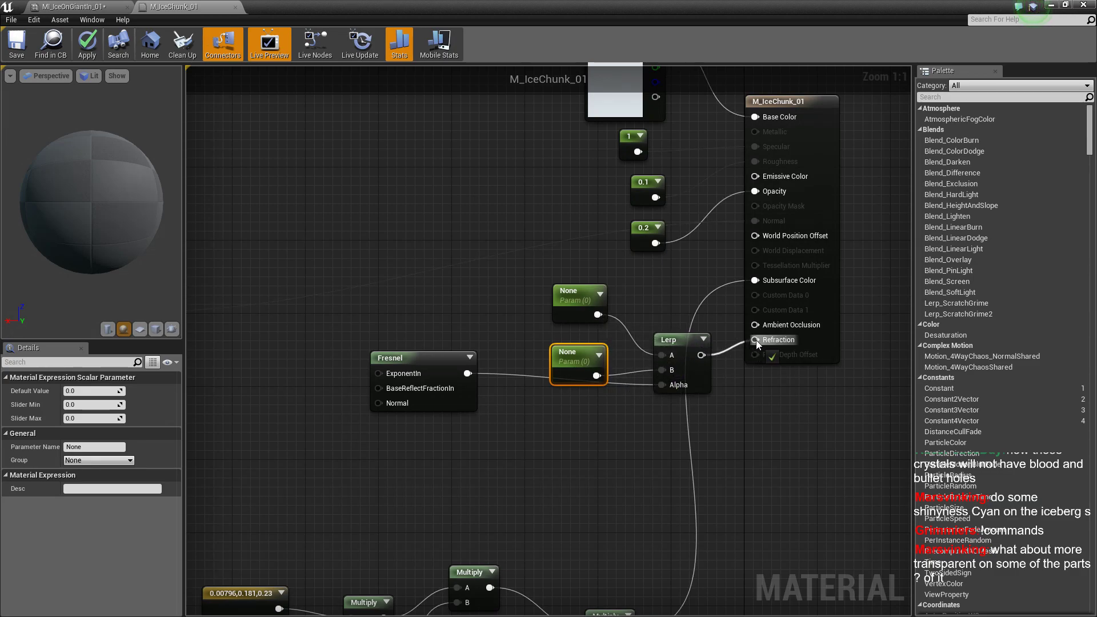
{"action": "left_click_drag", "start_coordinate": [577, 301], "coordinate": [569, 276]}
{"action": "left_click_drag", "start_coordinate": [571, 366], "coordinate": [554, 353]}
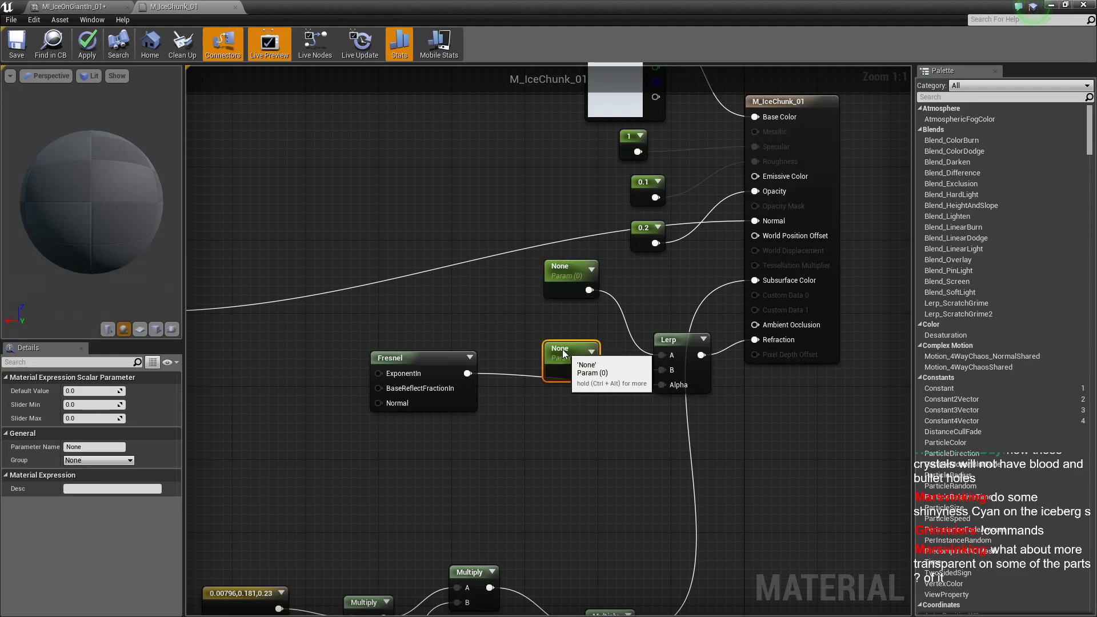
Give the upper scalar parameter a default value of 1.5.
{"action": "left_click", "coordinate": [568, 291]}
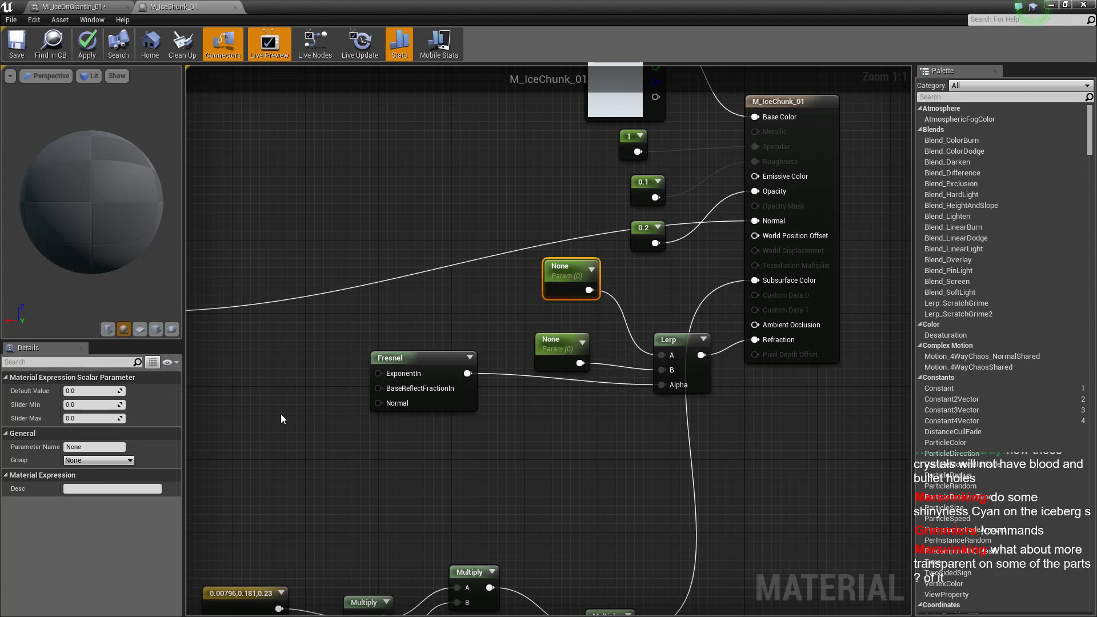
{"action": "left_click", "coordinate": [94, 394]}
{"action": "type", "text": "1"}
{"action": "key", "text": "Return"}
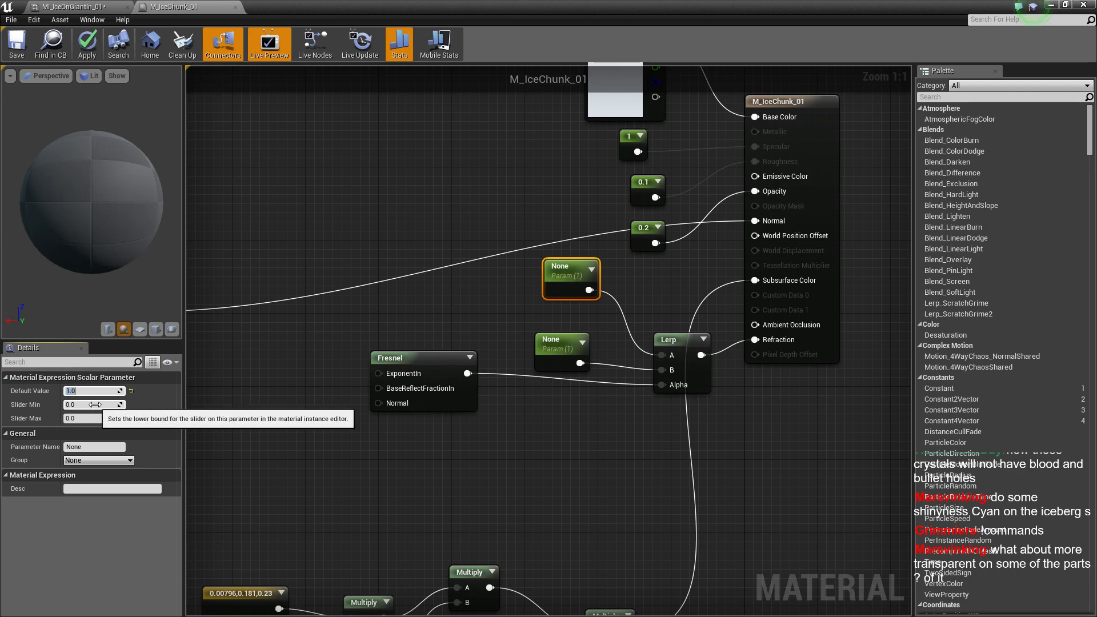
{"action": "type", "text": "5"}
{"action": "key", "text": "Return"}
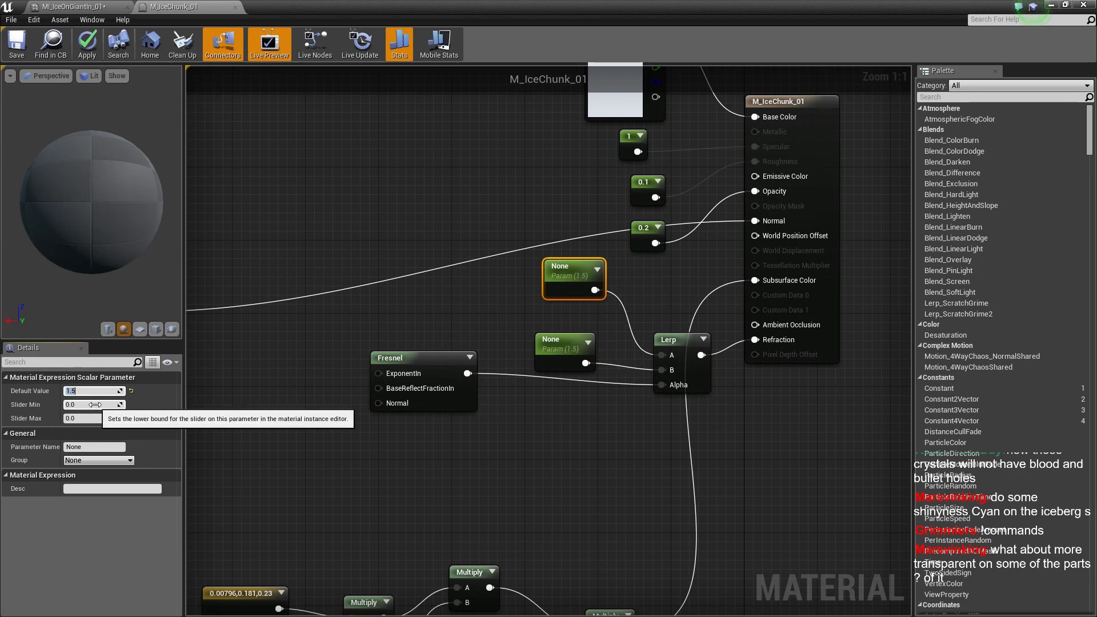
Set the upper parameter's slider range to 1.0–2.0.
{"action": "left_click", "coordinate": [86, 418]}
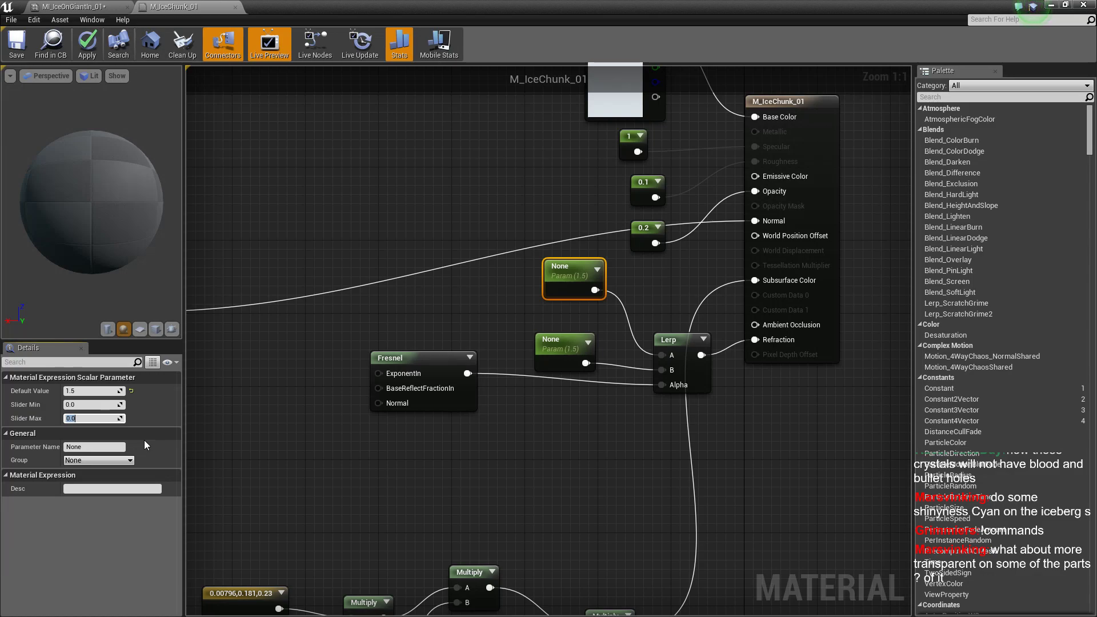
{"action": "type", "text": "2"}
{"action": "key", "text": "Return"}
{"action": "left_click", "coordinate": [95, 404]}
{"action": "type", "text": "1"}
{"action": "key", "text": "Return"}
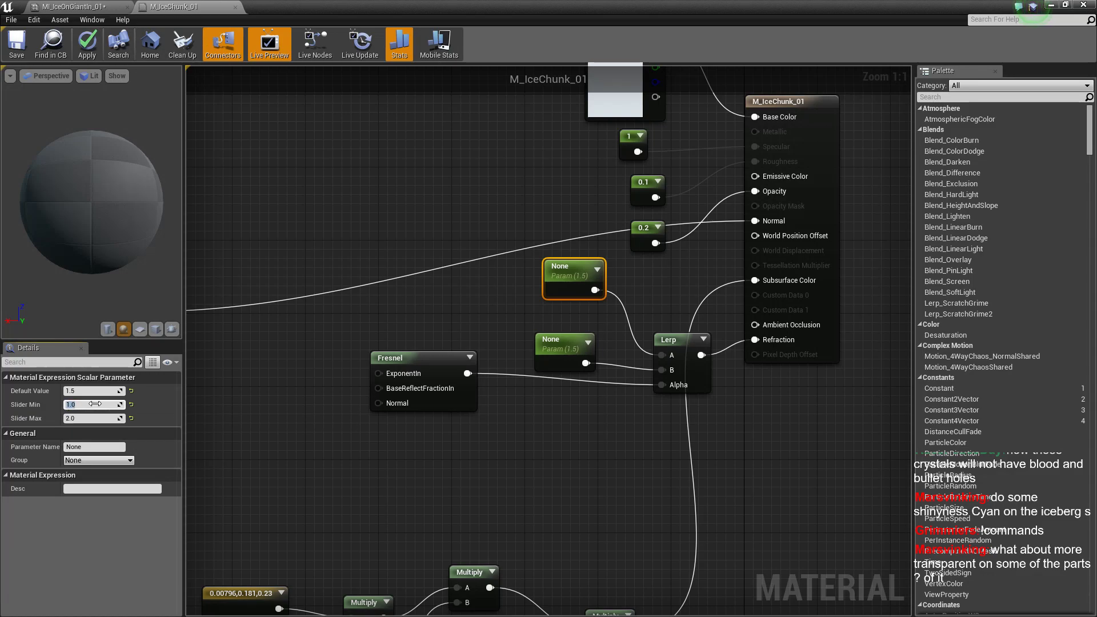
{"action": "left_click", "coordinate": [573, 360]}
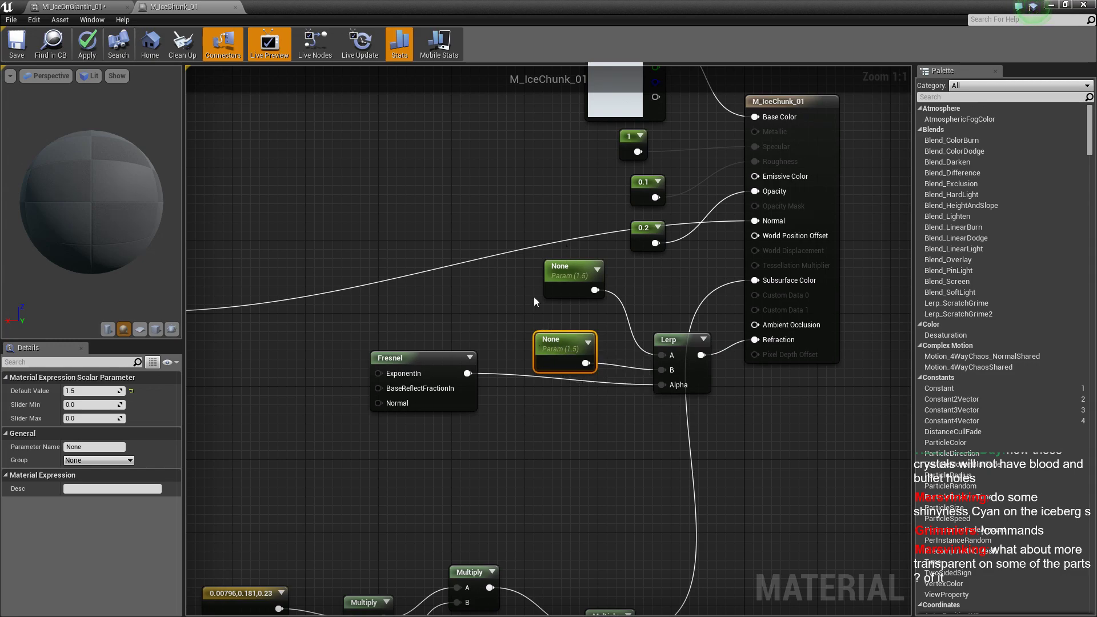
{"action": "left_click", "coordinate": [568, 283]}
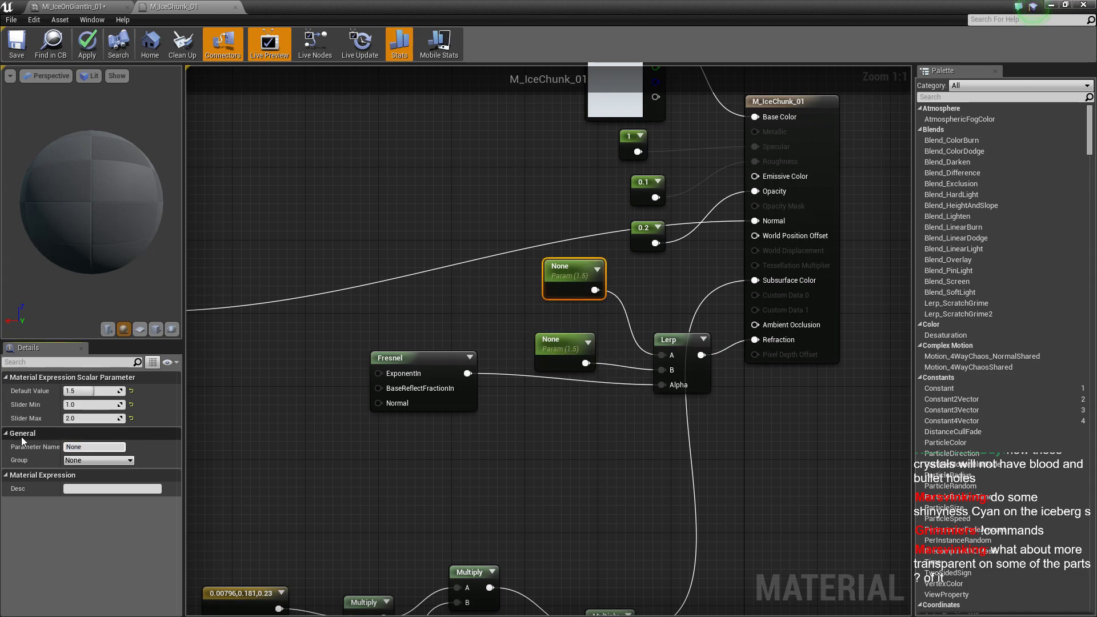
Rename the upper parameter to 'amount'.
{"action": "key", "text": "BackSpace"}
{"action": "key", "text": "BackSpace"}
{"action": "key", "text": "BackSpace"}
{"action": "type", "text": "streg"}
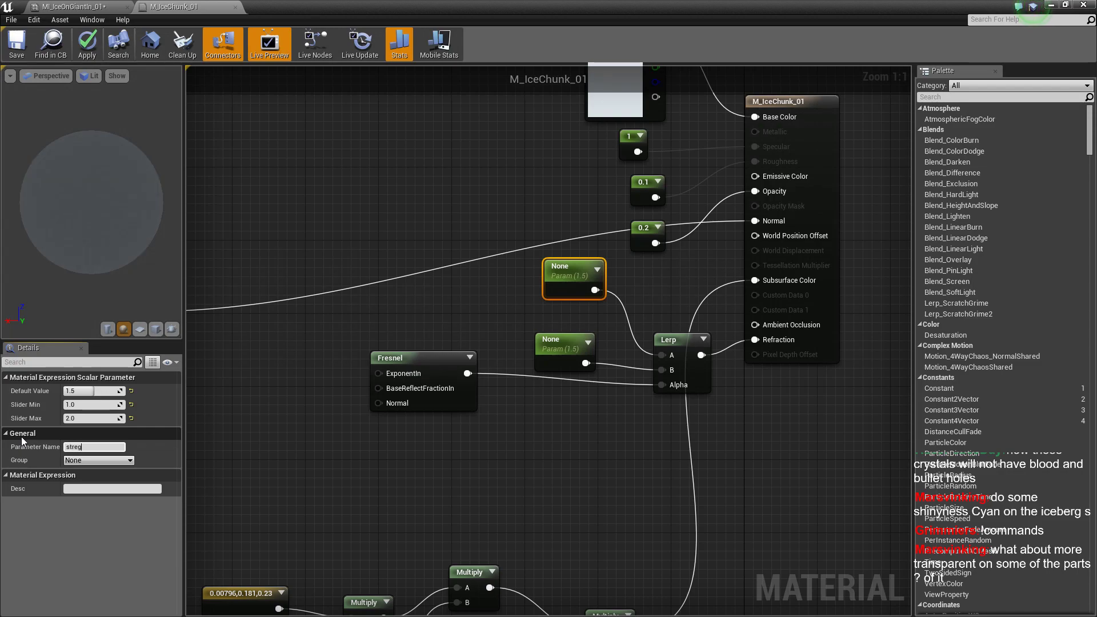
{"action": "type", "text": "tth"}
{"action": "key", "text": "Return"}
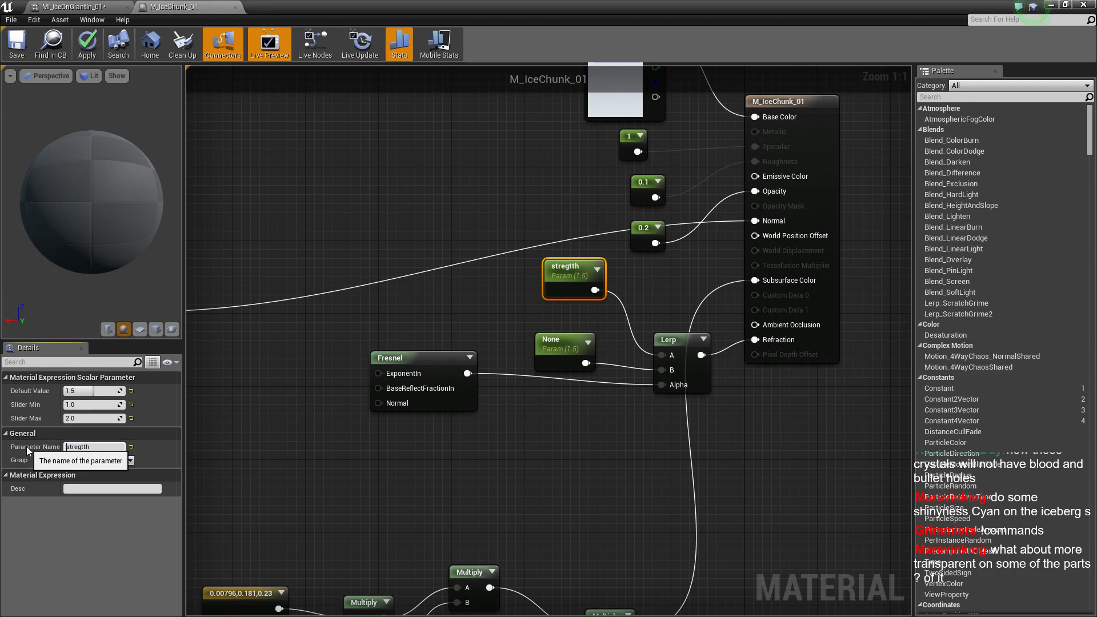
{"action": "key", "text": "BackSpace"}
{"action": "key", "text": "BackSpace"}
{"action": "key", "text": "BackSpace"}
{"action": "key", "text": "BackSpace"}
{"action": "key", "text": "BackSpace"}
{"action": "key", "text": "BackSpace"}
{"action": "key", "text": "BackSpace"}
{"action": "key", "text": "BackSpace"}
{"action": "type", "text": "amou"}
{"action": "type", "text": "nt"}
{"action": "key", "text": "Return"}
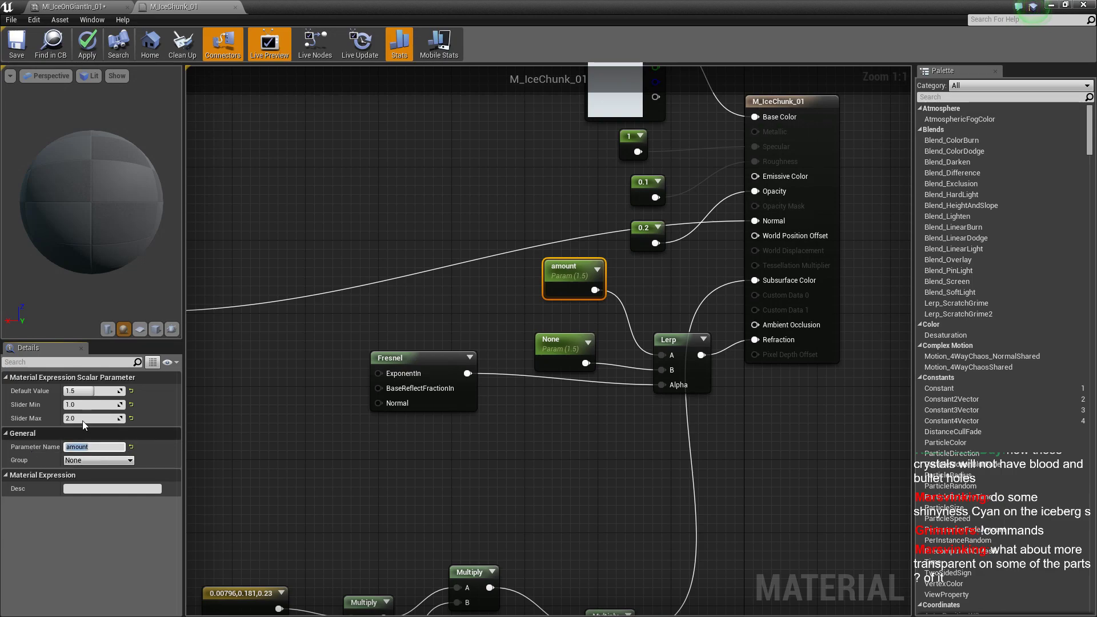
Name the lower parameter 'fract' with slider maximum 2 and default value 1.
{"action": "left_click", "coordinate": [565, 360]}
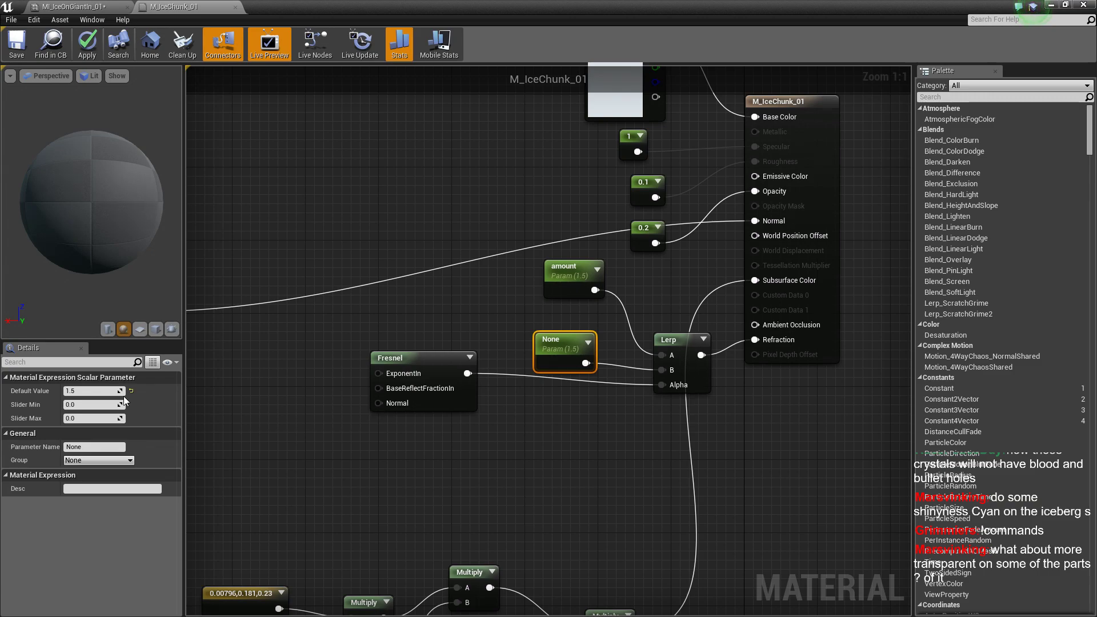
{"action": "left_click", "coordinate": [106, 447]}
{"action": "type", "text": "fral"}
{"action": "type", "text": "ct"}
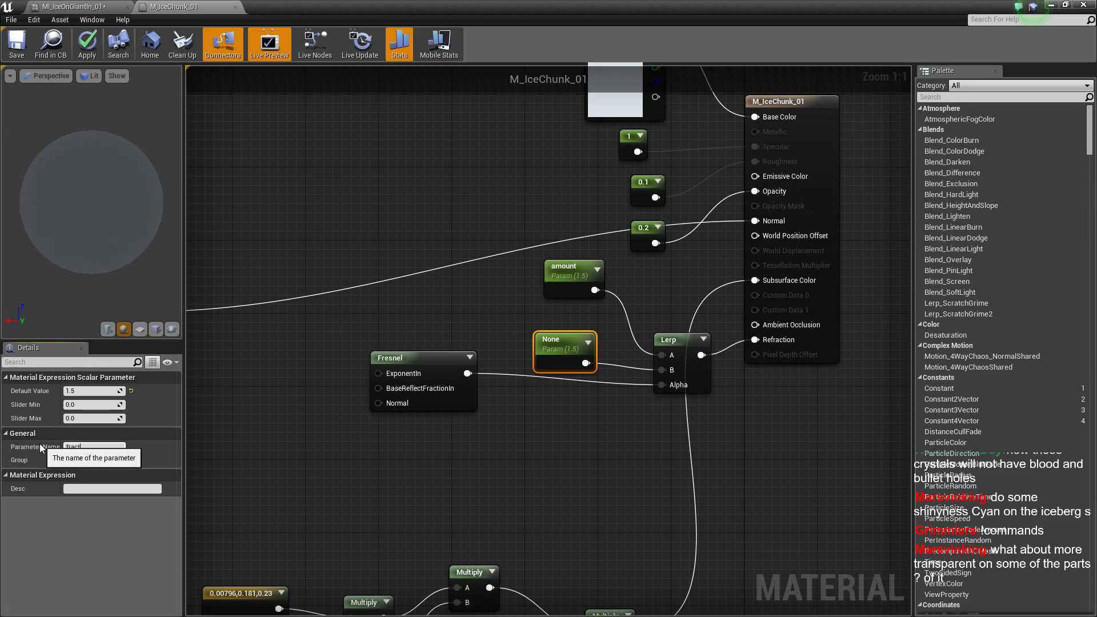
{"action": "key", "text": "Return"}
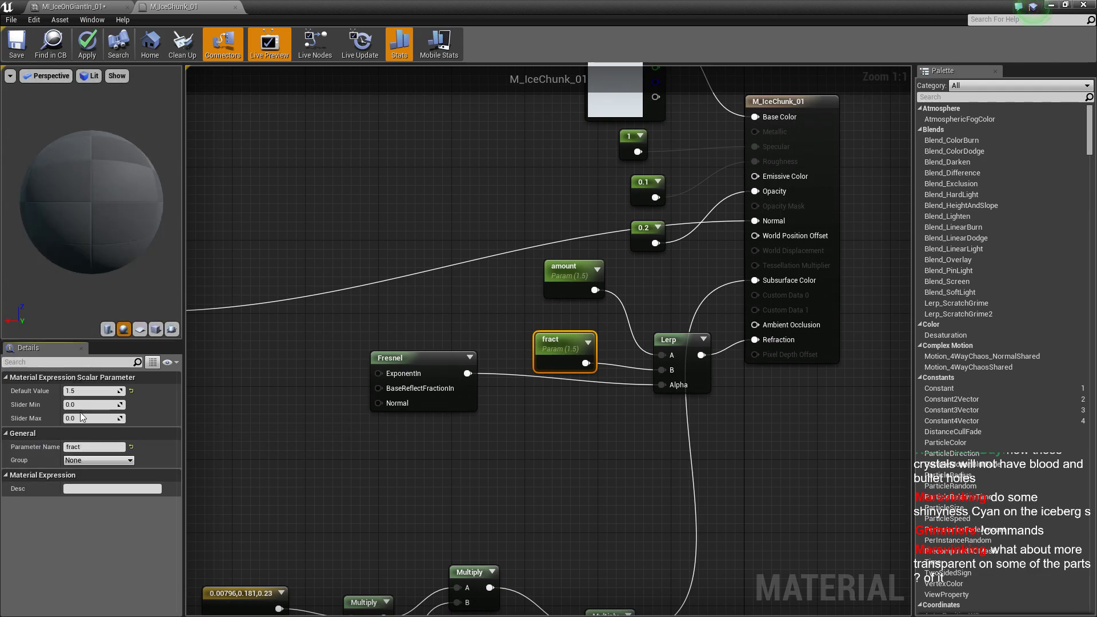
{"action": "left_click", "coordinate": [83, 418]}
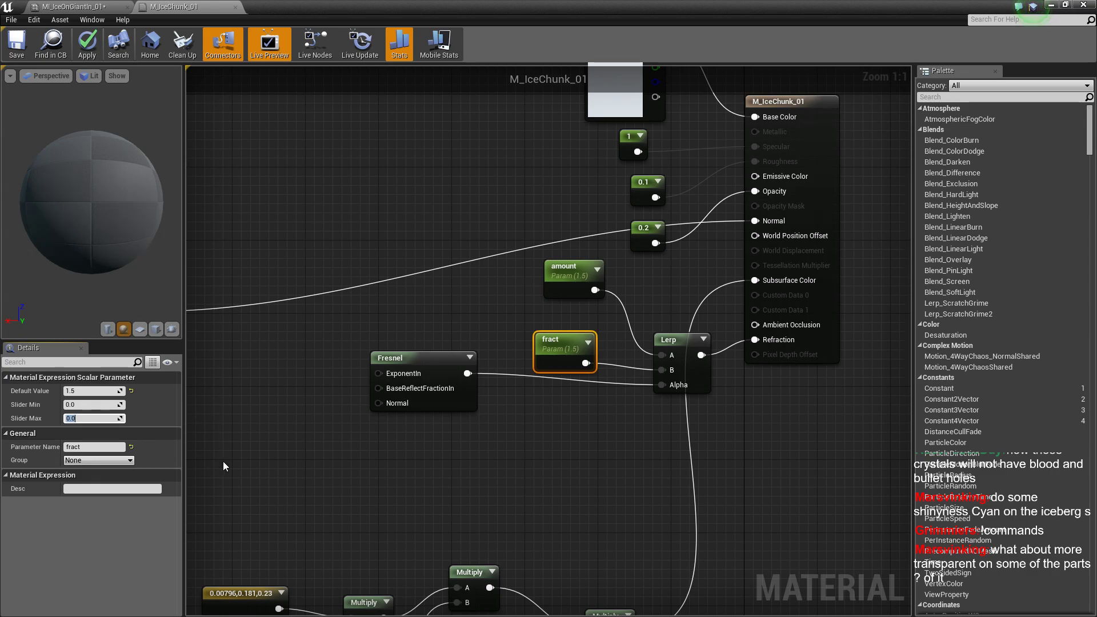
{"action": "type", "text": "2"}
{"action": "key", "text": "Return"}
{"action": "left_click", "coordinate": [100, 391]}
{"action": "type", "text": "1."}
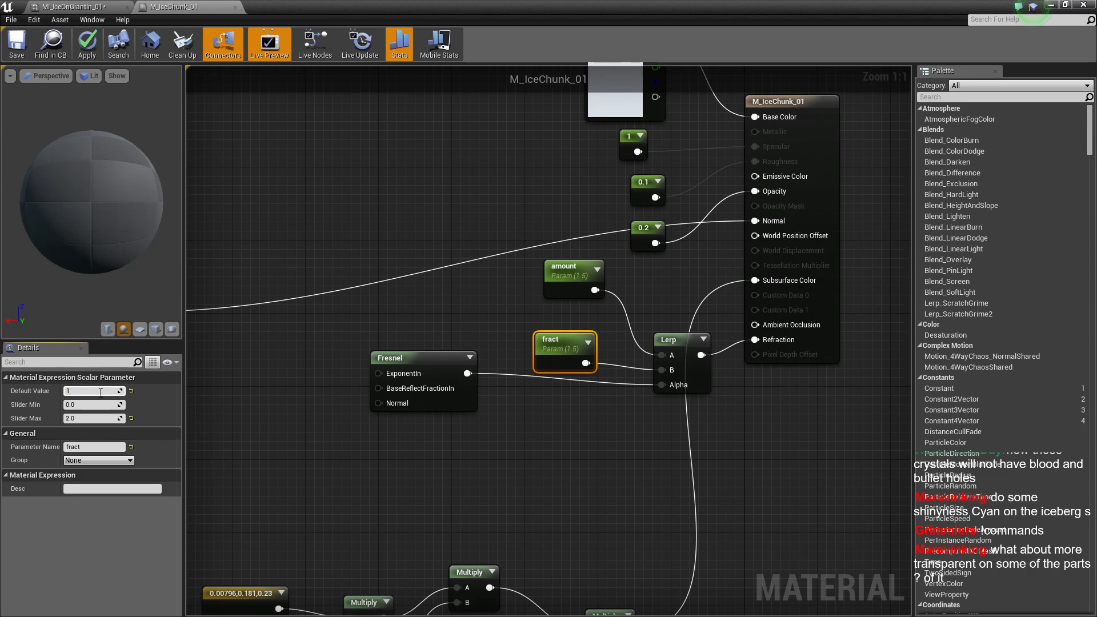
{"action": "key", "text": "Return"}
Apply the parameter changes, then wire the Add node's output into Fresnel's Normal input.
{"action": "left_click", "coordinate": [16, 43]}
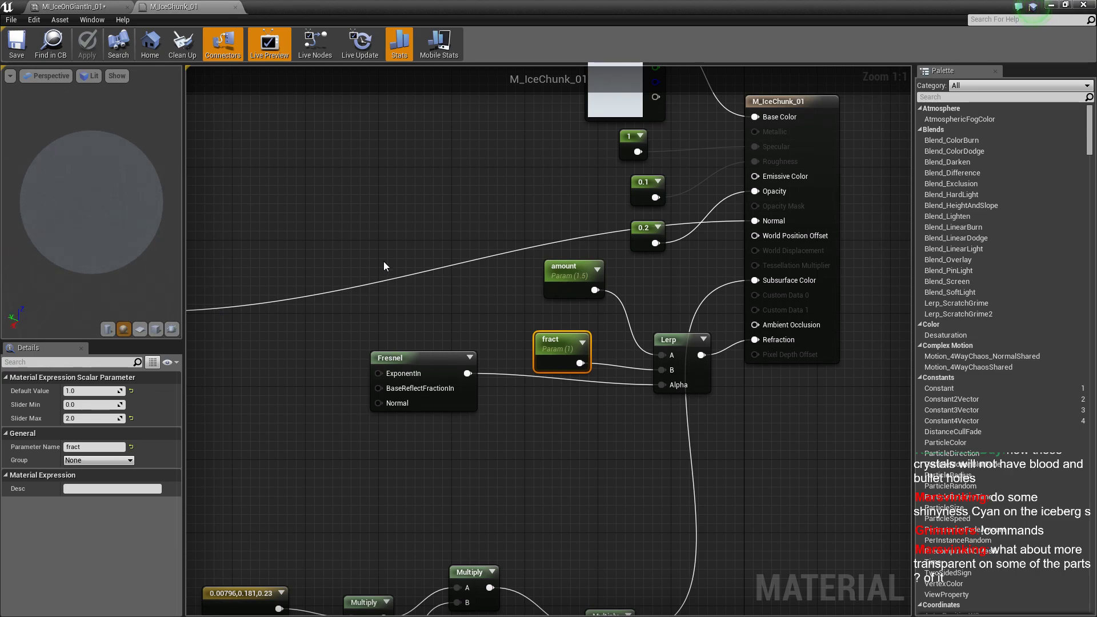
{"action": "right_click_drag", "start_coordinate": [316, 313], "coordinate": [447, 330]}
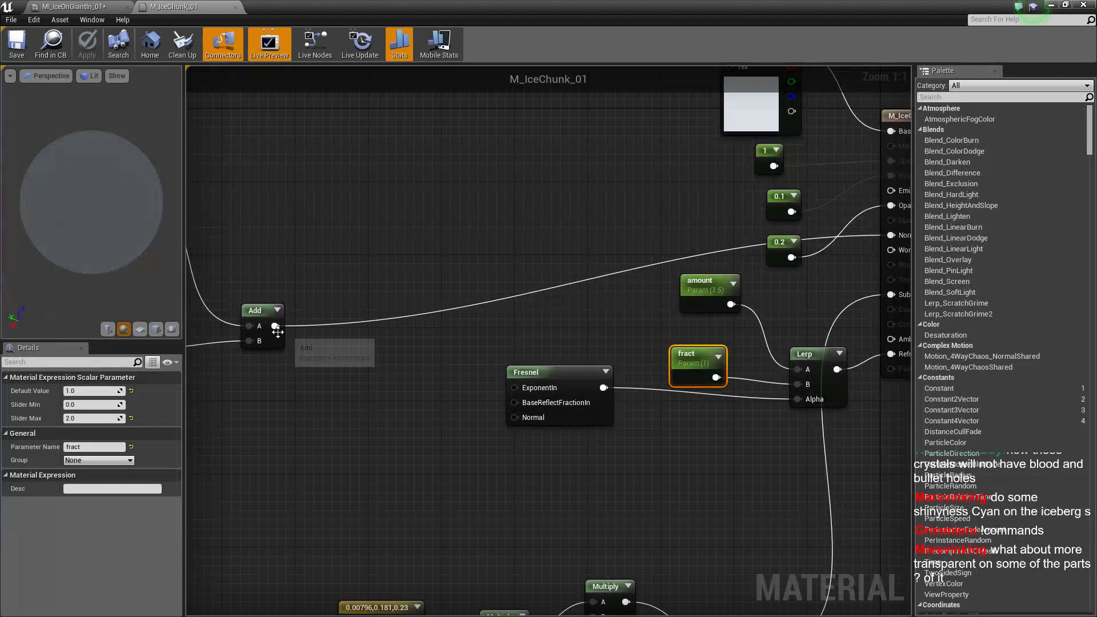
{"action": "mouse_move", "coordinate": [274, 326]}
{"action": "left_mouse_down"}
{"action": "mouse_move", "coordinate": [654, 394]}
{"action": "mouse_move", "coordinate": [514, 417]}
{"action": "left_mouse_up"}
{"action": "right_click_drag", "start_coordinate": [729, 453], "coordinate": [533, 464]}
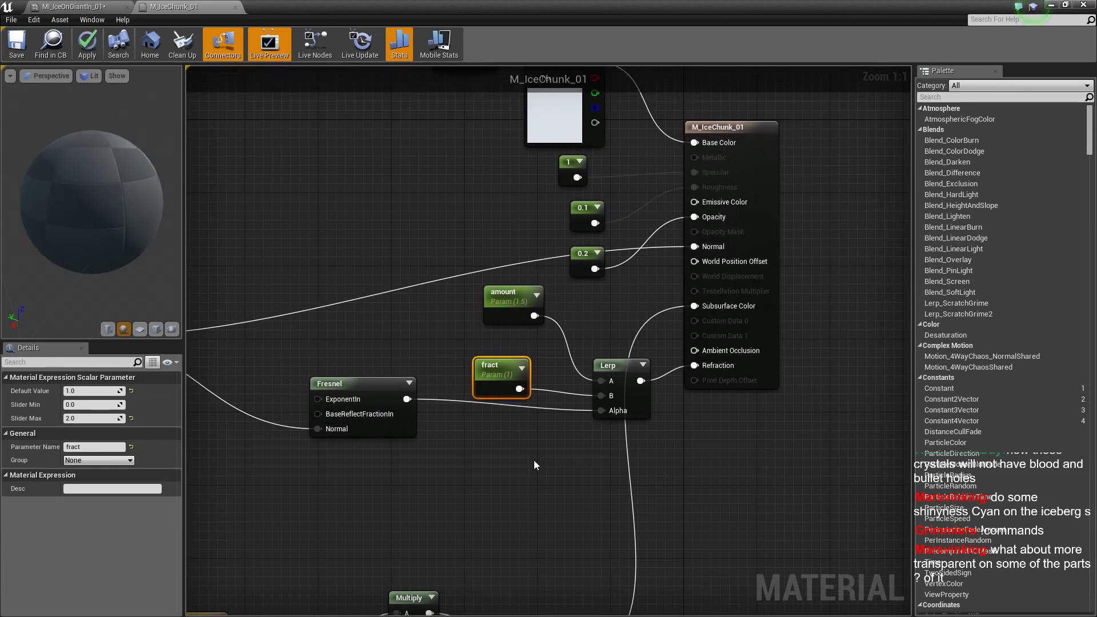
Change the 0.2 Constant to 0.7, check the preview, and apply it to the ice material.
{"action": "left_click", "coordinate": [574, 270]}
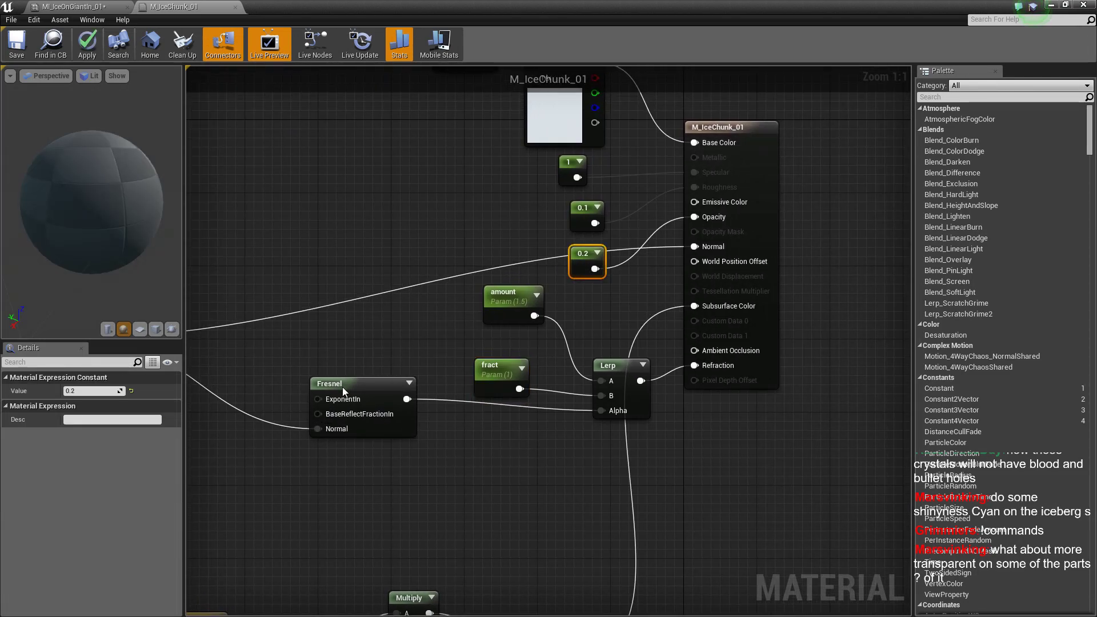
{"action": "left_click", "coordinate": [100, 393]}
{"action": "key", "text": "End"}
{"action": "key", "text": "BackSpace"}
{"action": "type", "text": "7"}
{"action": "key", "text": "Return"}
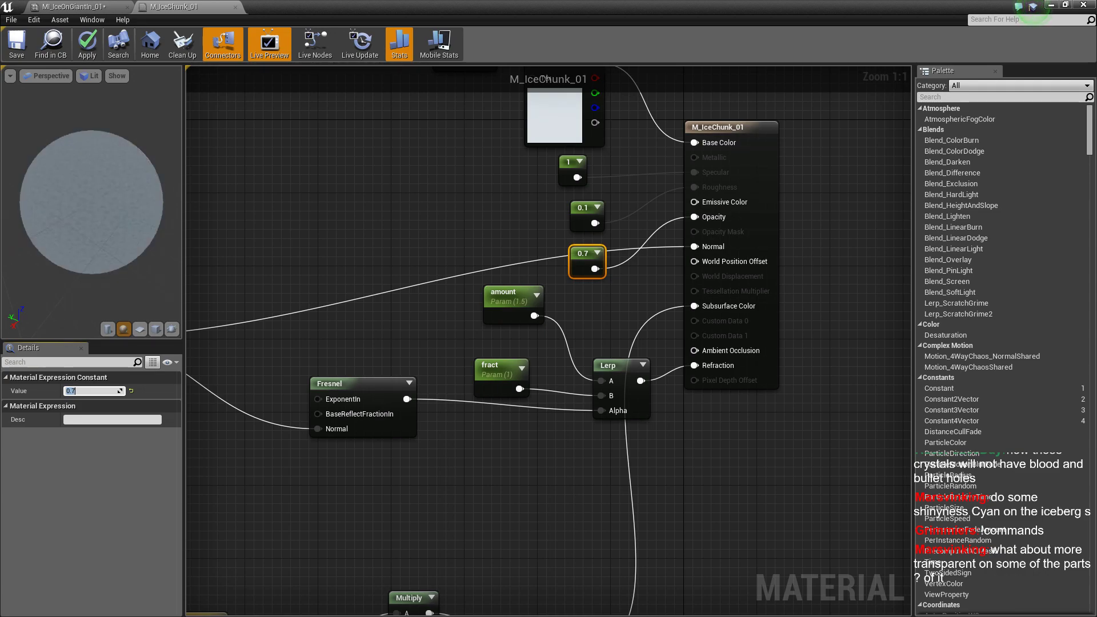
{"action": "scroll", "coordinate": [69, 188], "scroll_direction": "down", "scroll_amount": 2}
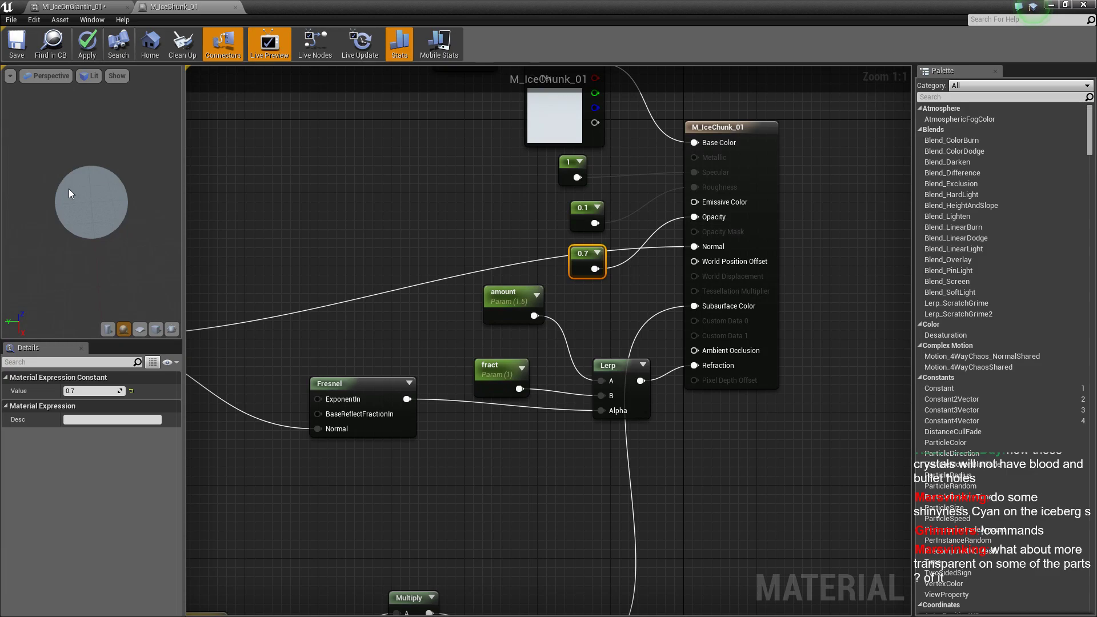
{"action": "scroll", "coordinate": [68, 188], "scroll_direction": "up", "scroll_amount": 5}
{"action": "scroll", "coordinate": [69, 189], "scroll_direction": "down", "scroll_amount": 3}
{"action": "scroll", "coordinate": [69, 189], "scroll_direction": "up", "scroll_amount": 2}
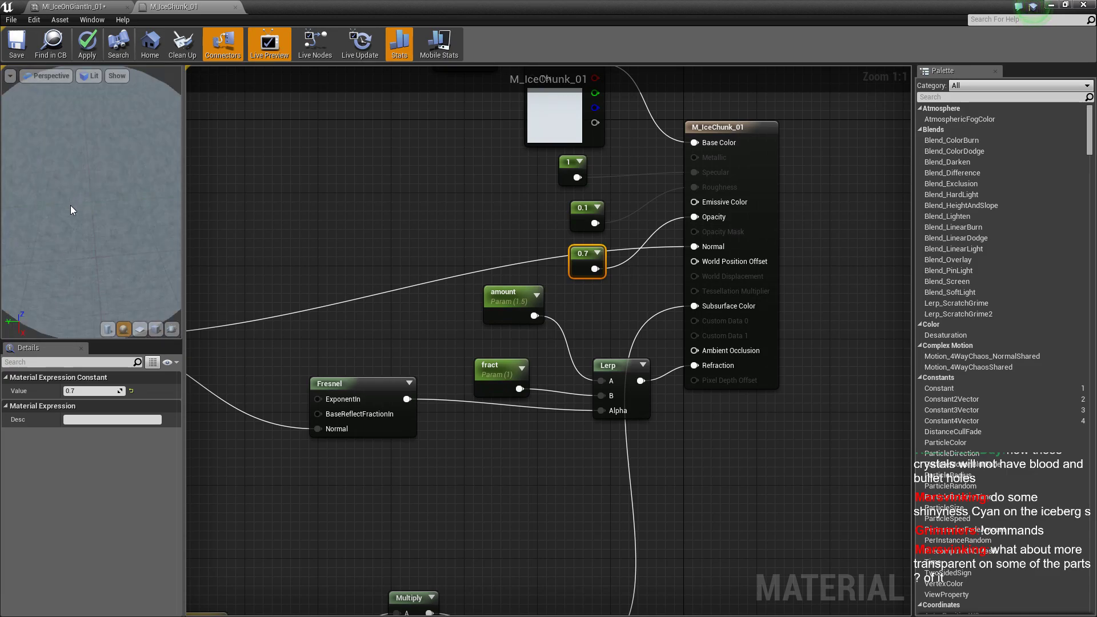
{"action": "left_click_drag", "start_coordinate": [70, 204], "coordinate": [75, 268]}
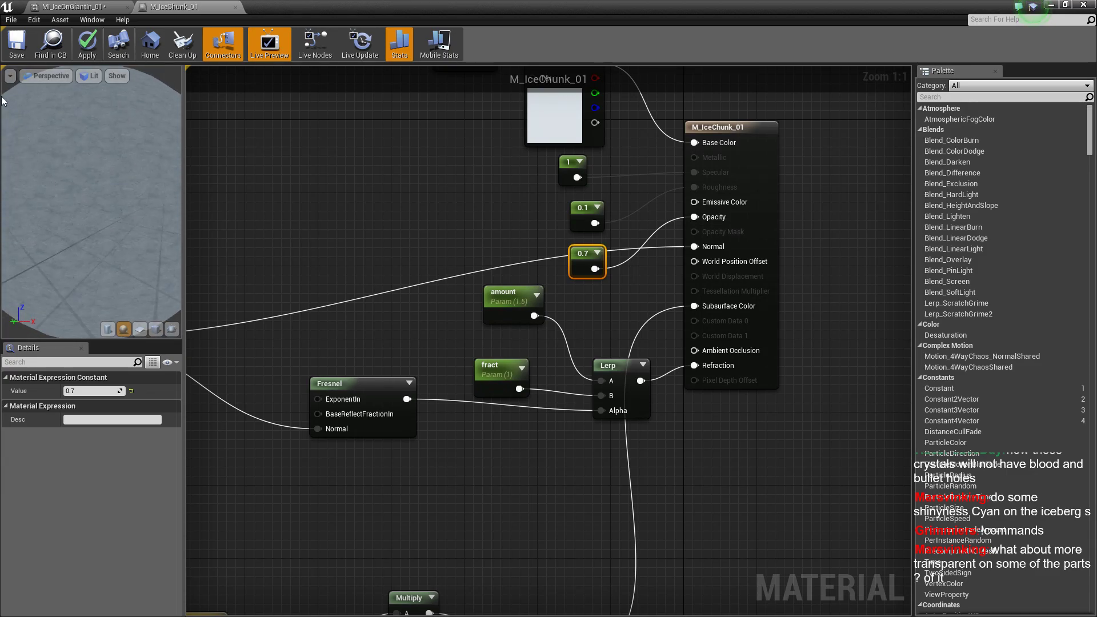
{"action": "left_click", "coordinate": [89, 58]}
Return to the Snow_lands level and pull back to see the ice walls against the forest.
{"action": "left_click", "coordinate": [1051, 5]}
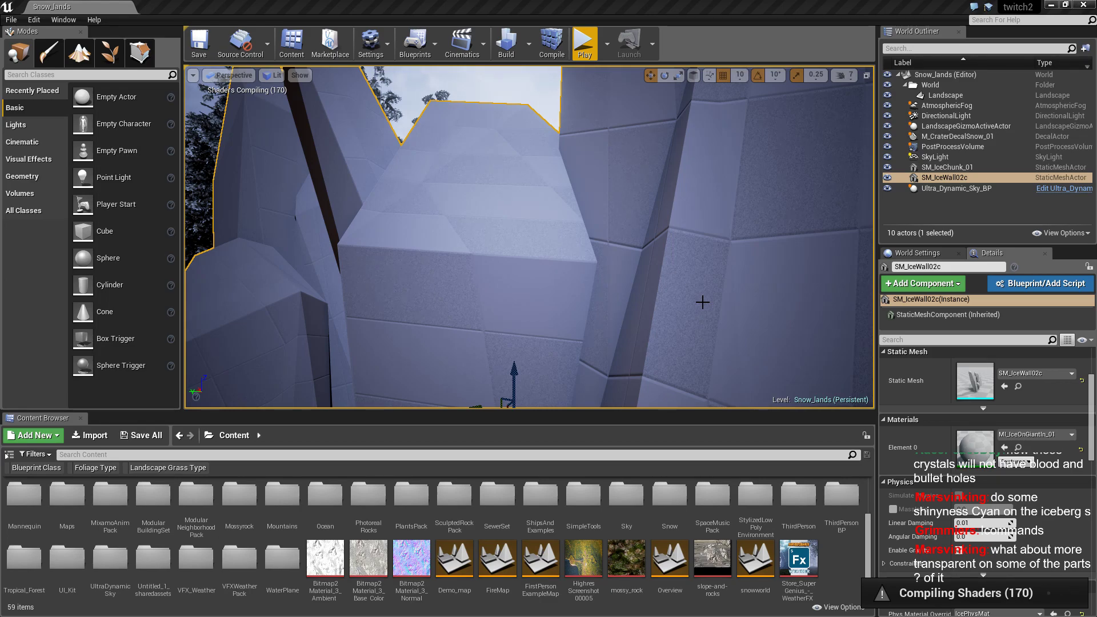
{"action": "mouse_move", "coordinate": [702, 303]}
{"action": "right_mouse_down"}
{"action": "mouse_move", "coordinate": [698, 217]}
{"action": "mouse_move", "coordinate": [693, 265]}
{"action": "mouse_move", "coordinate": [703, 271]}
{"action": "right_mouse_up"}
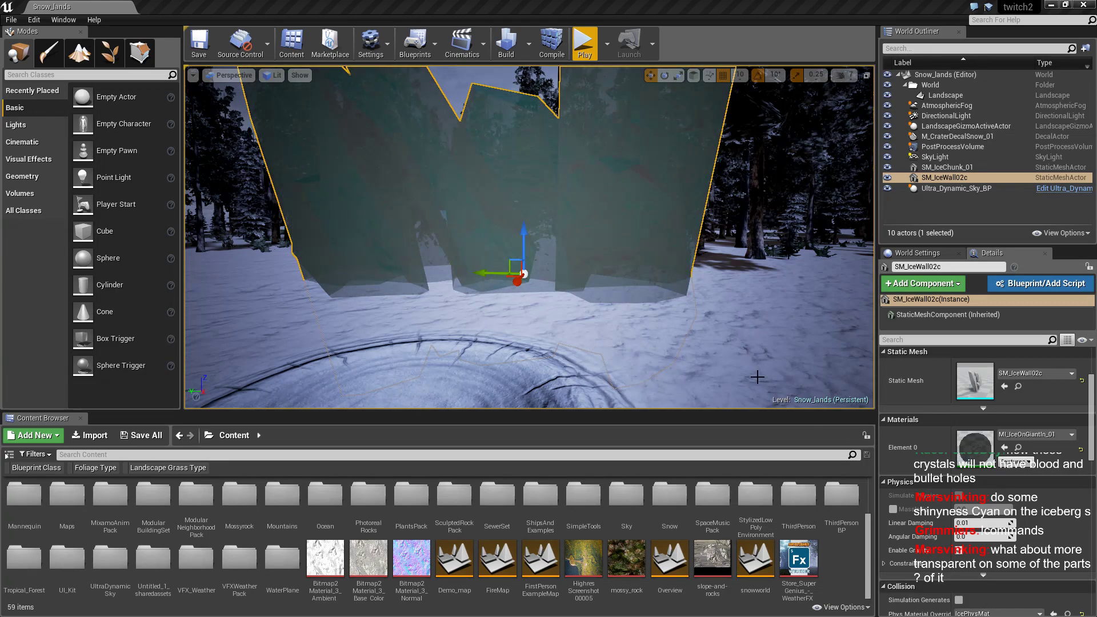
Focus the viewport on the selected ice wall and dolly in close.
{"action": "key", "text": "f"}
{"action": "scroll", "coordinate": [669, 237], "scroll_direction": "up", "scroll_amount": 6}
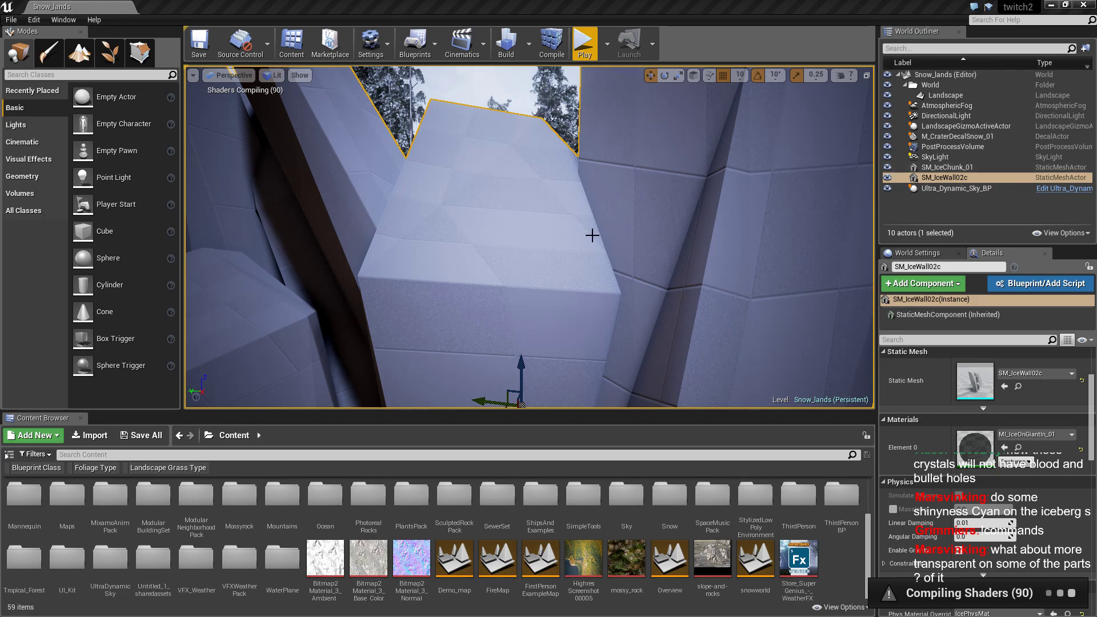
Orbit around the ice walls from several angles, then show the Windows desktop with Win+D.
{"action": "scroll", "coordinate": [592, 235], "scroll_direction": "down", "scroll_amount": 2}
{"action": "scroll", "coordinate": [591, 235], "scroll_direction": "down", "scroll_amount": 2}
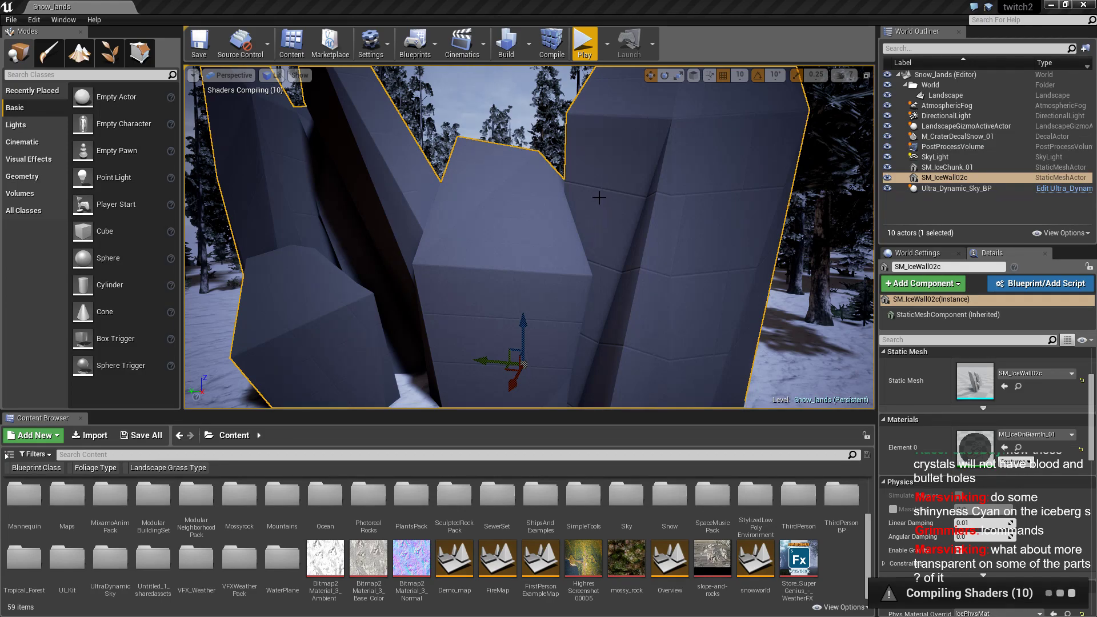
{"action": "right_click_drag", "start_coordinate": [599, 201], "coordinate": [599, 205]}
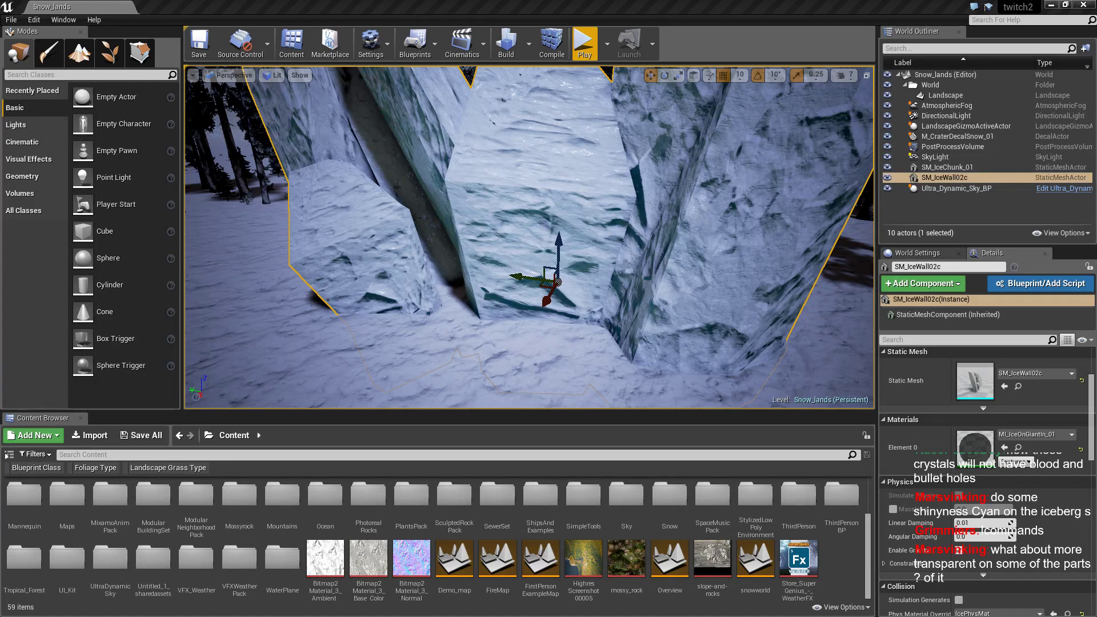
{"action": "right_click_drag", "start_coordinate": [700, 211], "coordinate": [700, 211]}
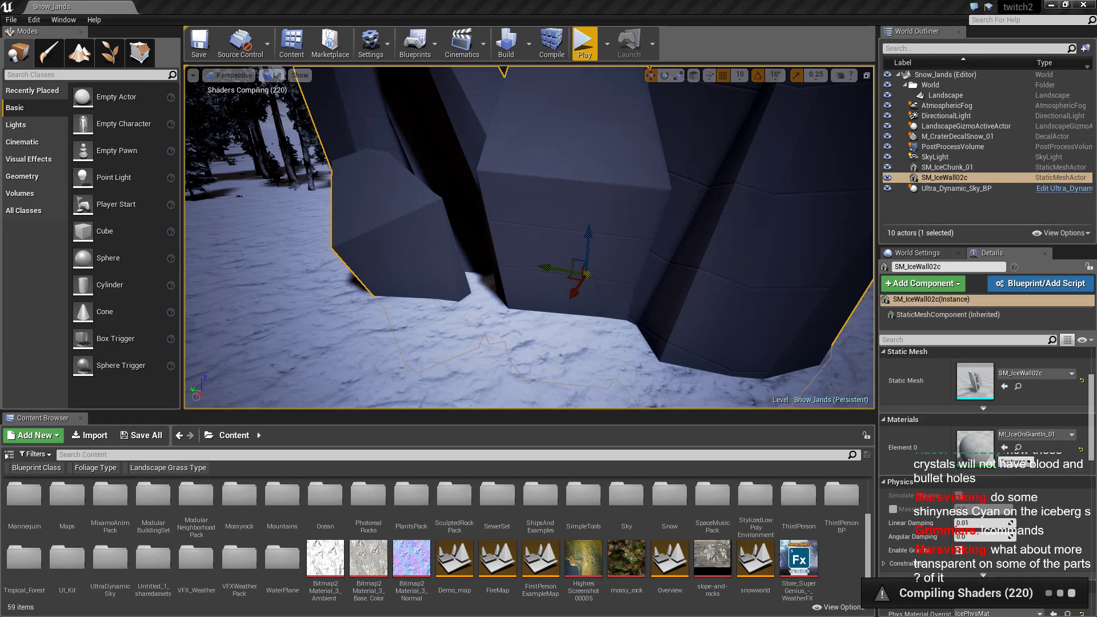
{"action": "key", "text": "super+d"}
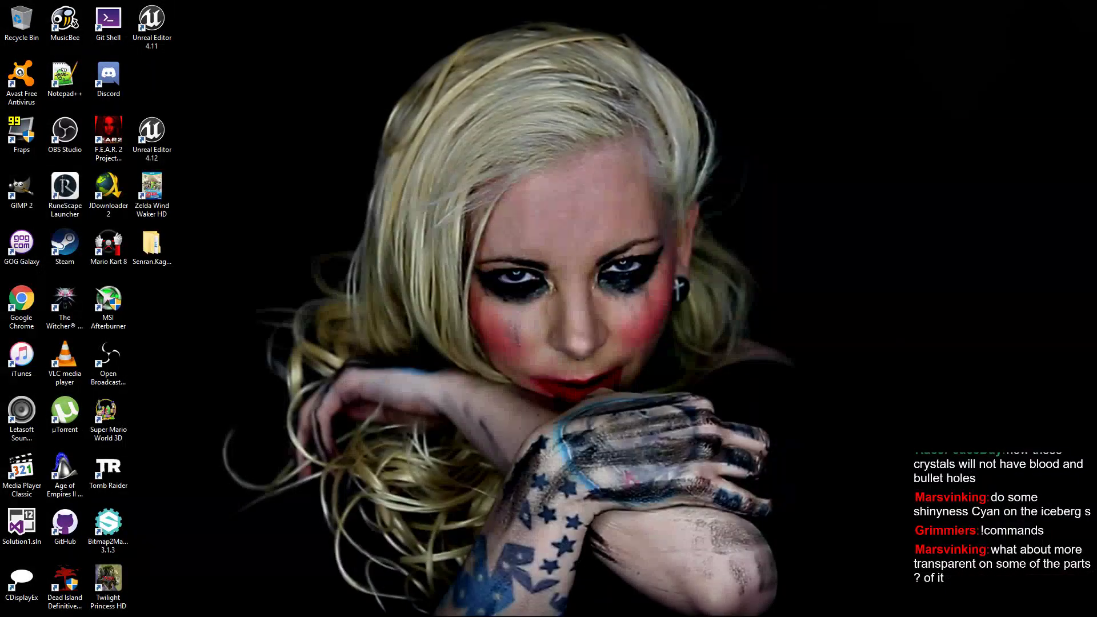
Restore the Unreal Editor window over the desktop with Win+D.
{"action": "key", "text": "super+d"}
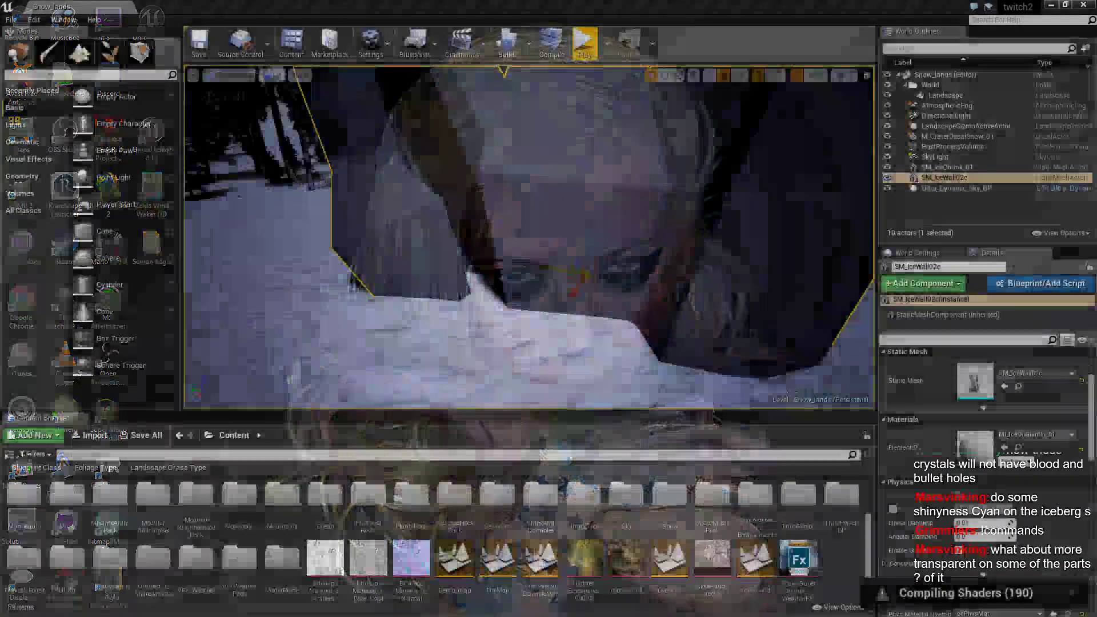